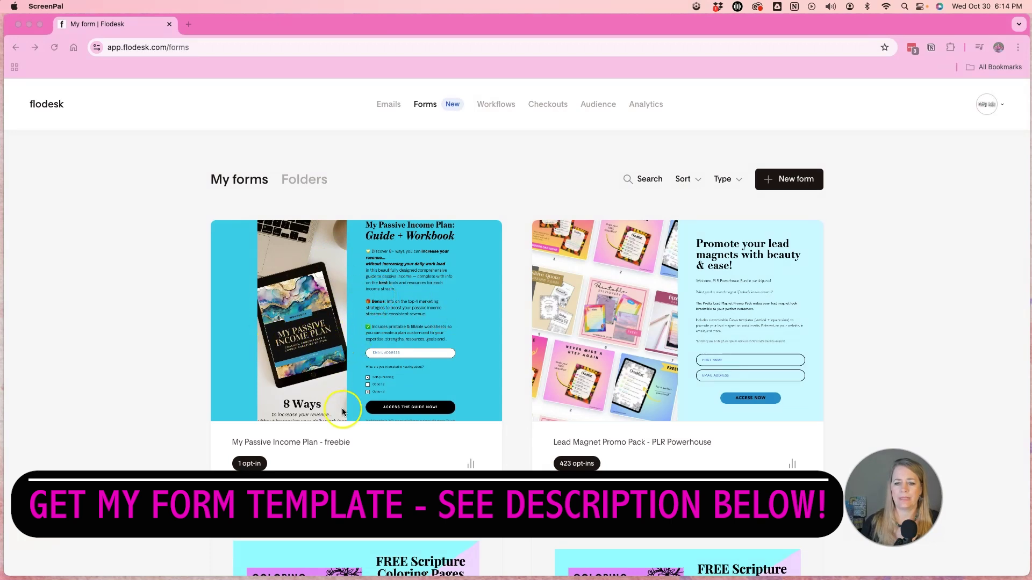
# - Open the My Passive Income Plan - freebie form and check the opt-in and segment options in its settings
pyautogui.click(473, 289)
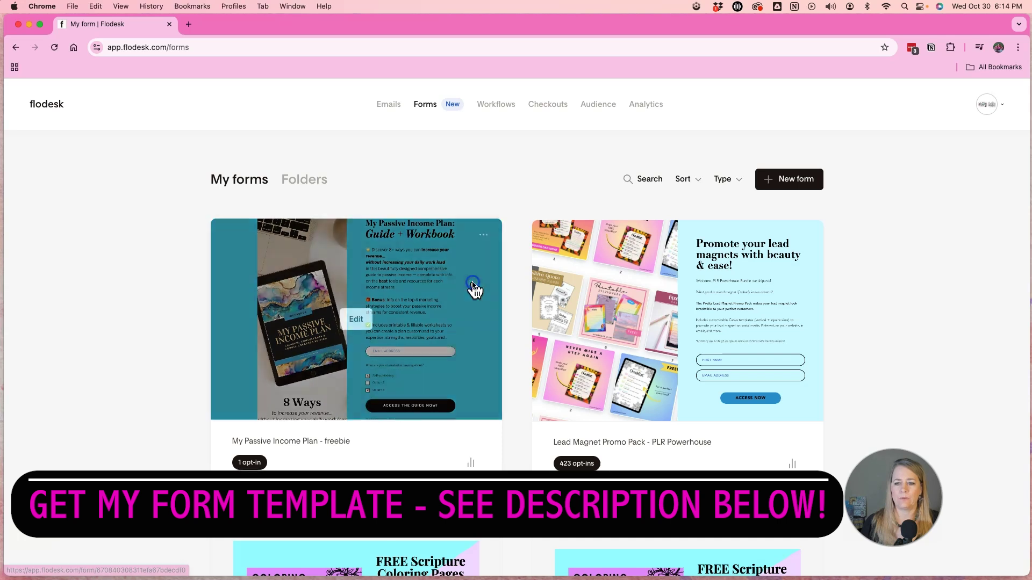
pyautogui.click(356, 320)
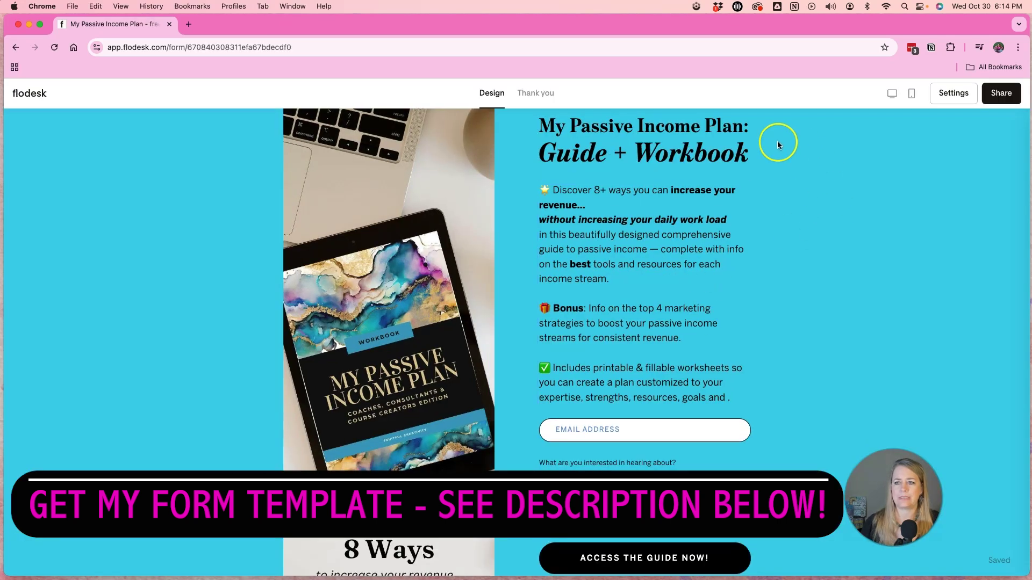
pyautogui.click(959, 93)
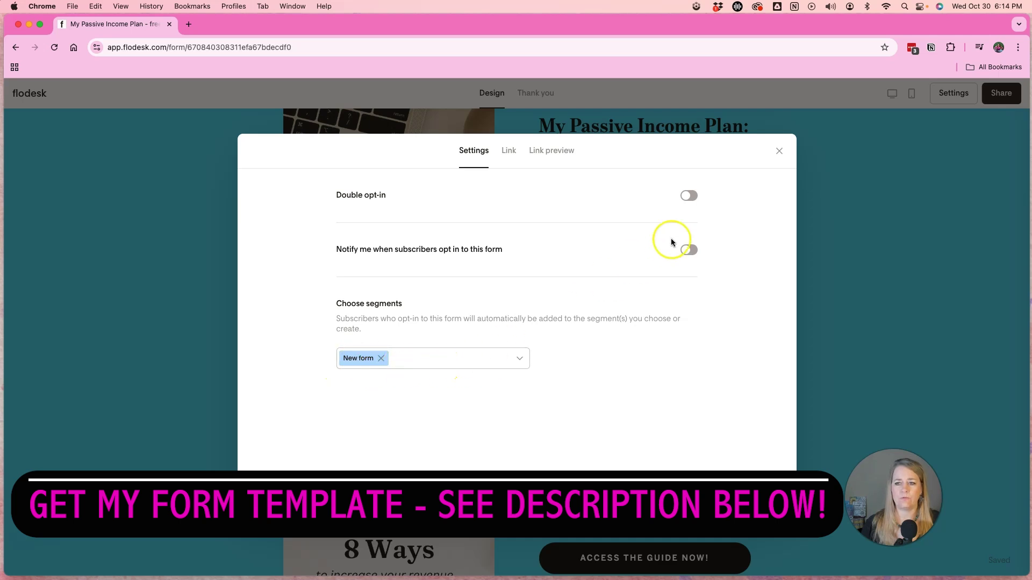
pyautogui.click(779, 152)
# - Return to the forms list, reopen the My Passive Income Plan - freebie form and show its Thank you page
pyautogui.click(556, 129)
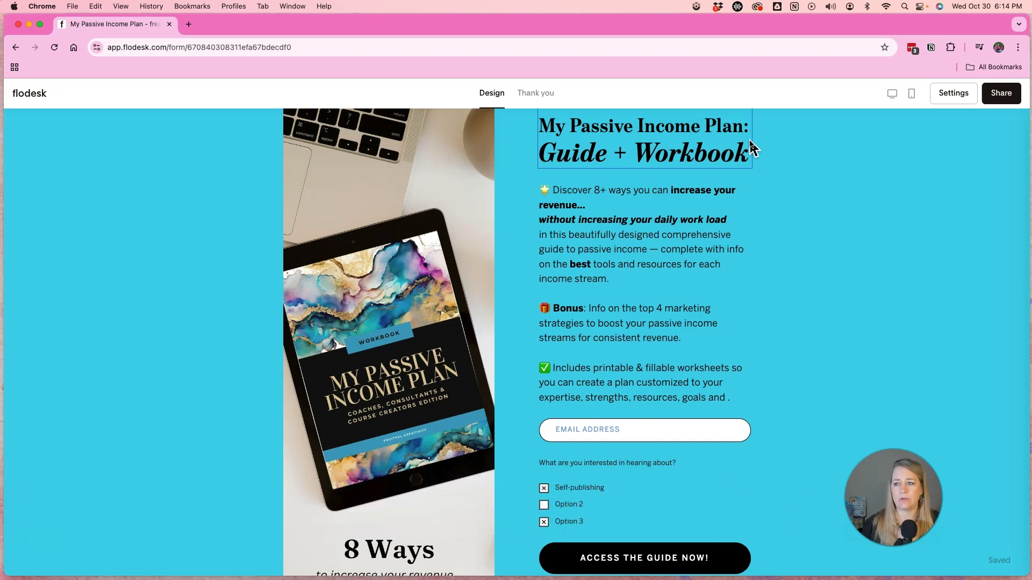
pyautogui.click(110, 138)
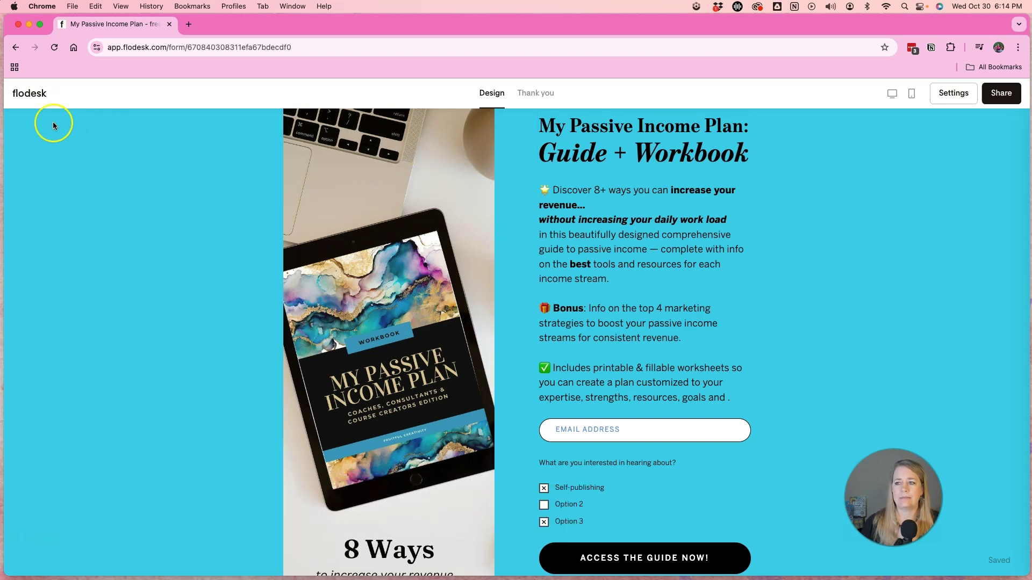
pyautogui.click(27, 99)
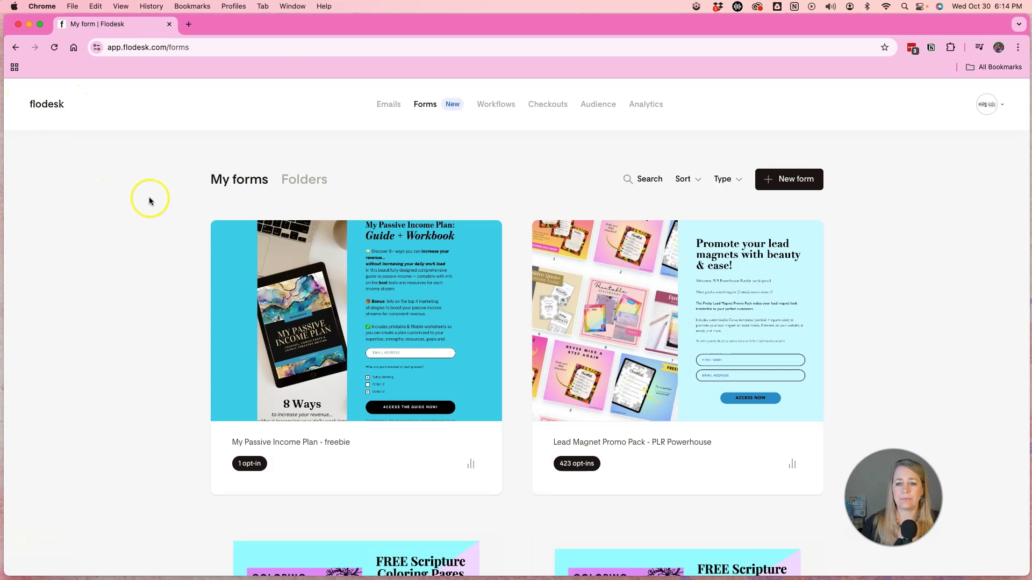
pyautogui.click(449, 307)
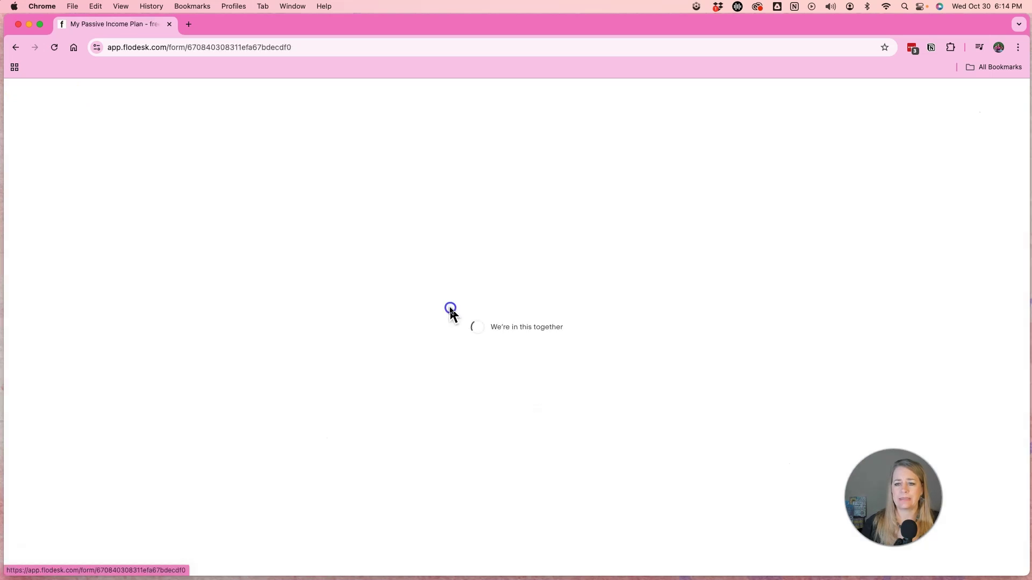
pyautogui.click(524, 95)
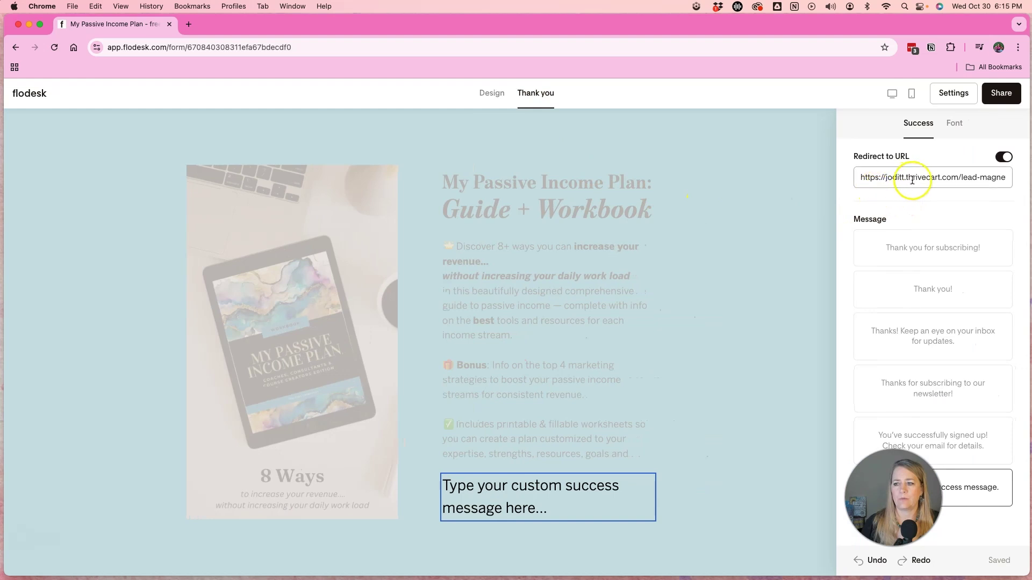
# - Inspect the full redirect URL, and switch the redirect off and back on to review the custom success message
pyautogui.click(896, 177)
pyautogui.hscroll(1, 896, 178)
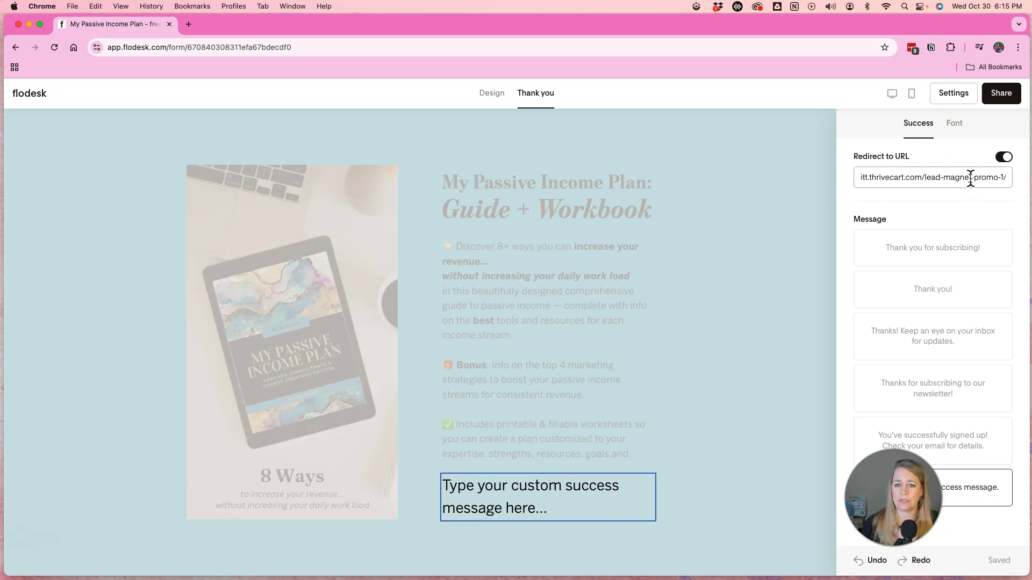
pyautogui.click(1003, 157)
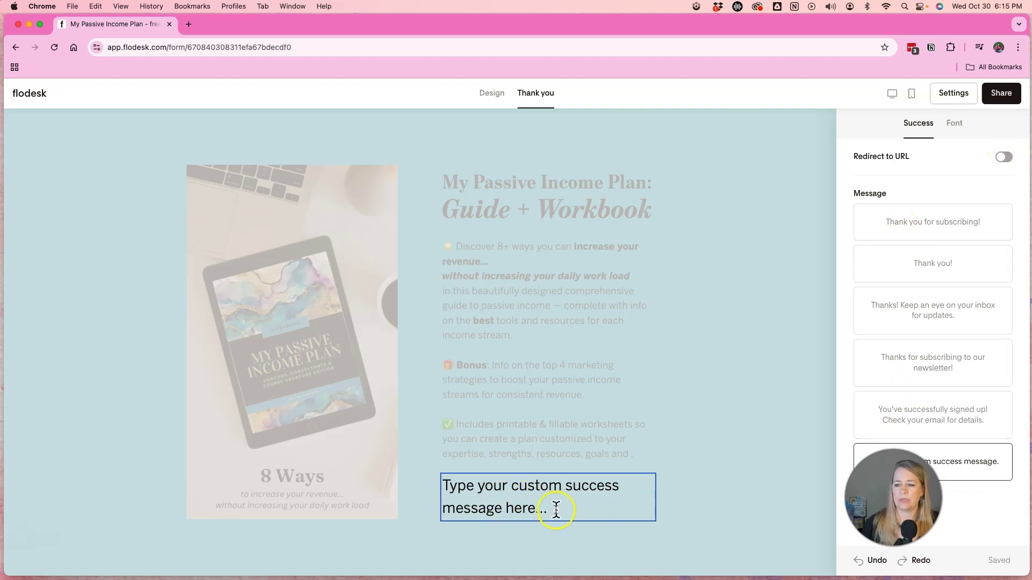
pyautogui.click(1002, 157)
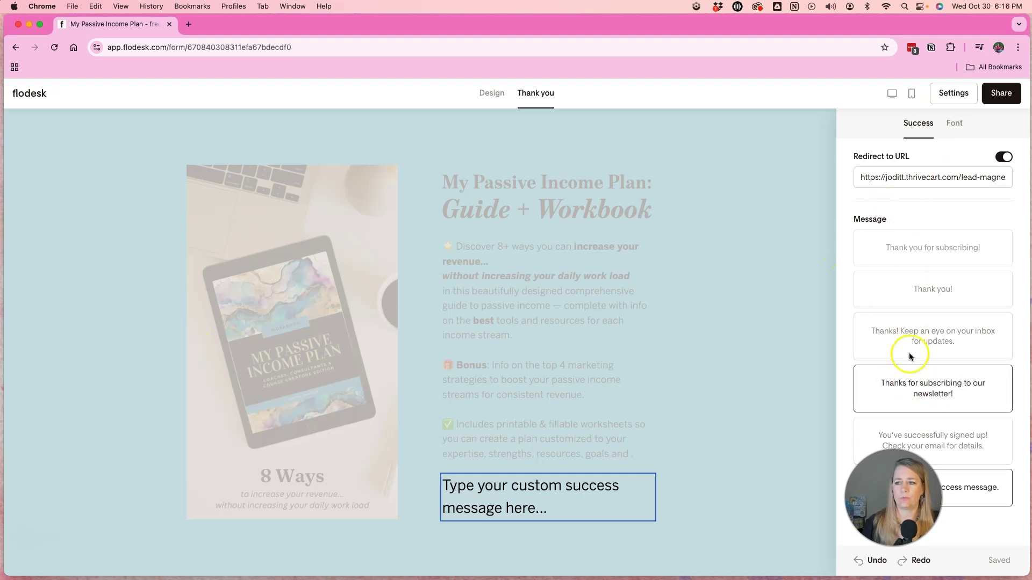
# - Leave the form and start a new workflow from the workflows list
pyautogui.click(47, 97)
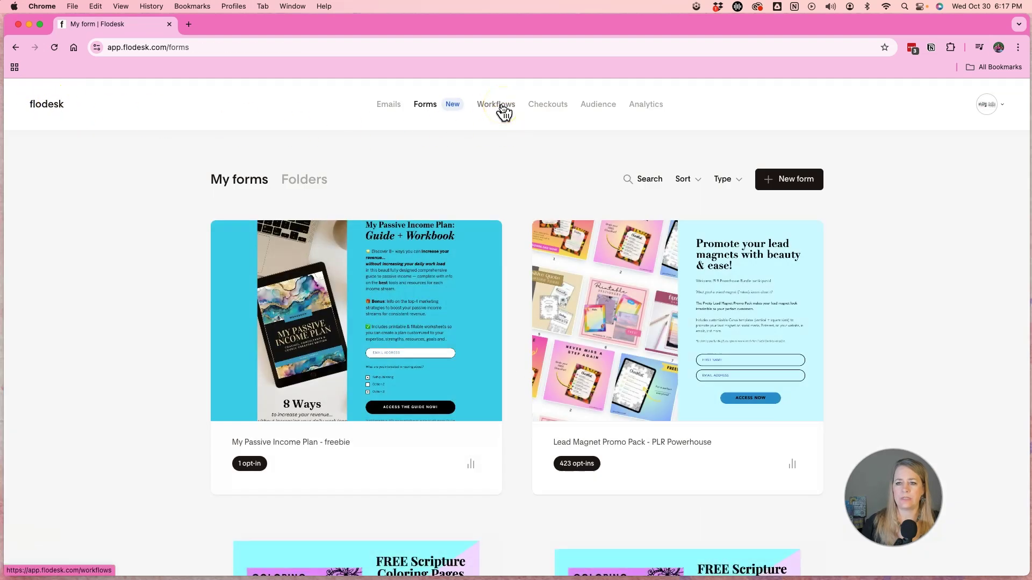
pyautogui.click(501, 106)
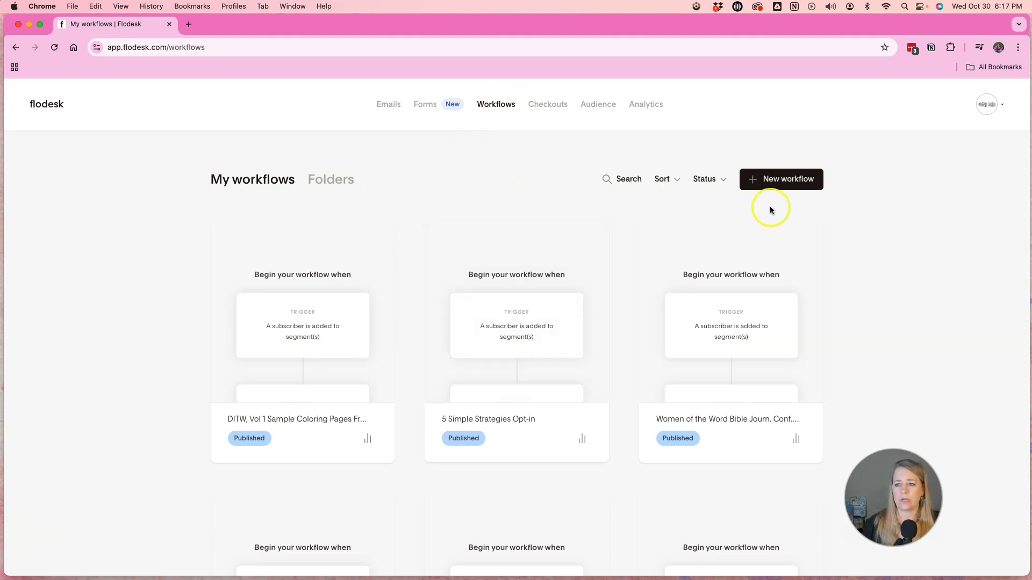
pyautogui.click(798, 184)
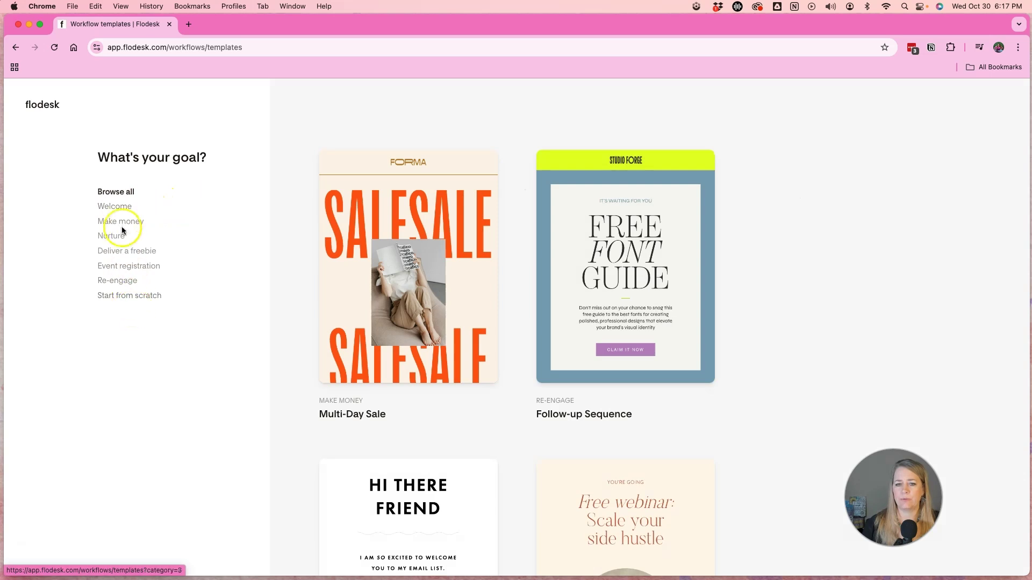
# - Look through the workflow templates for the Welcome, Make money, Nurture and Deliver a freebie goals
pyautogui.click(113, 207)
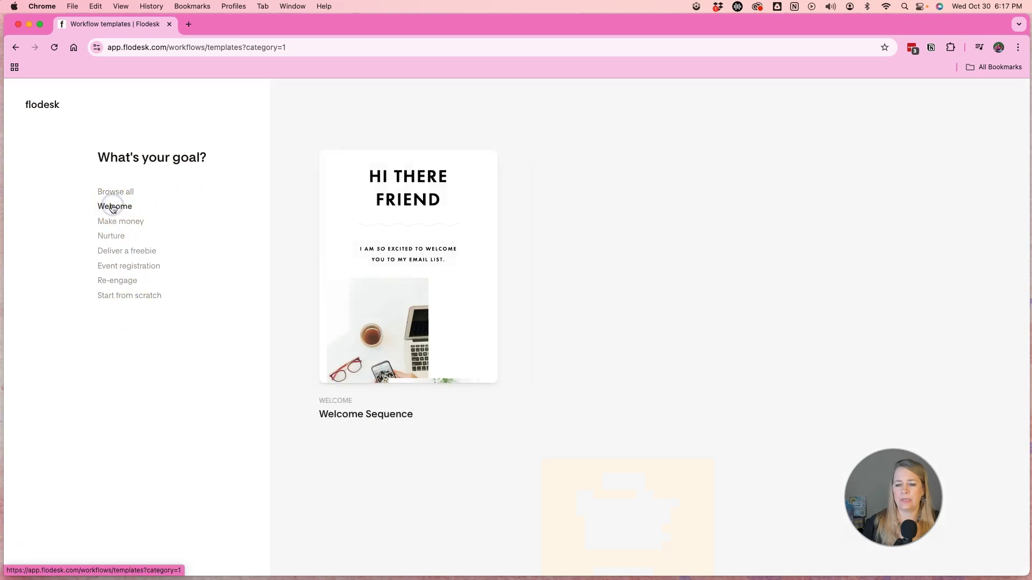
pyautogui.click(133, 221)
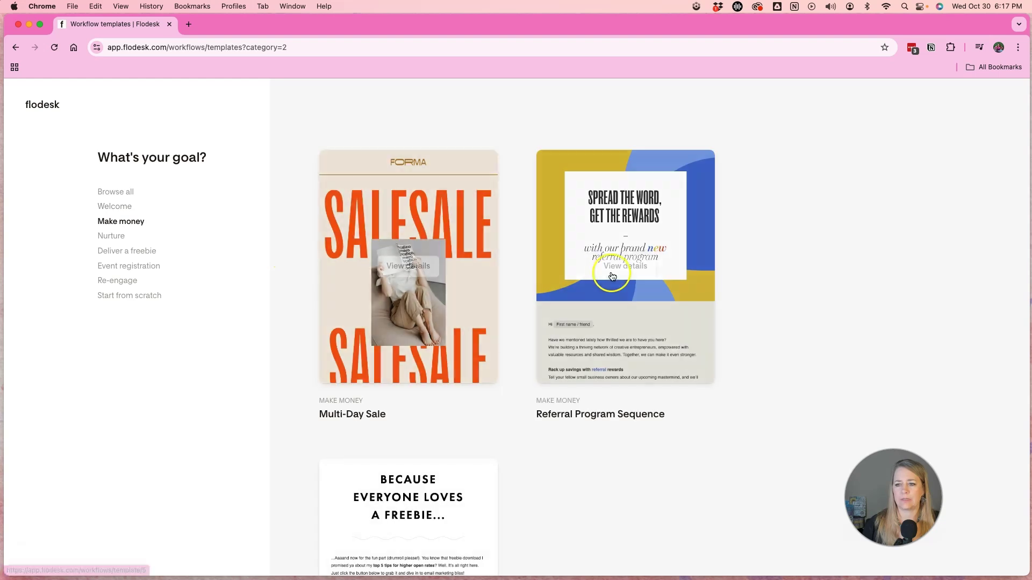
pyautogui.click(112, 237)
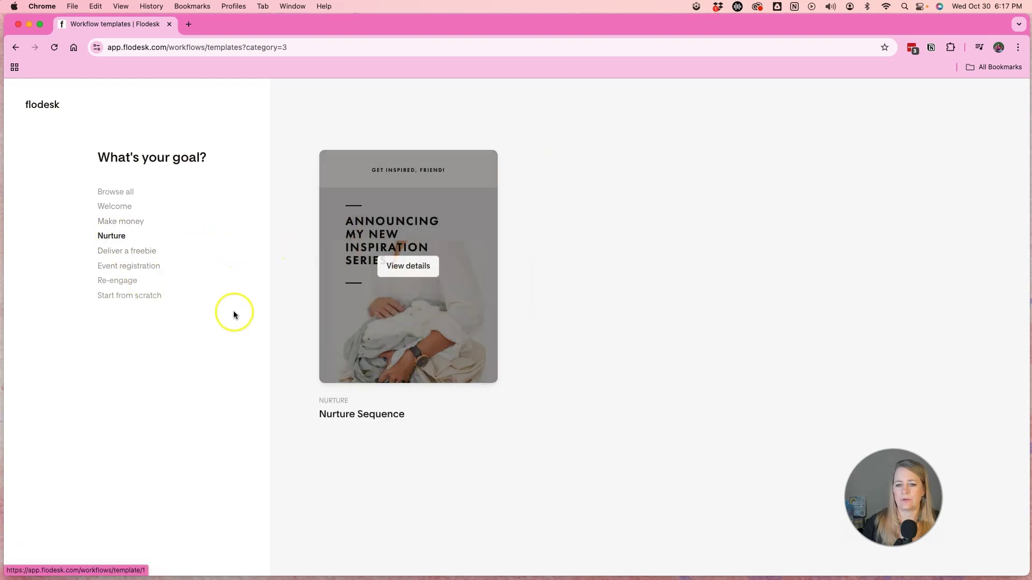
pyautogui.click(138, 253)
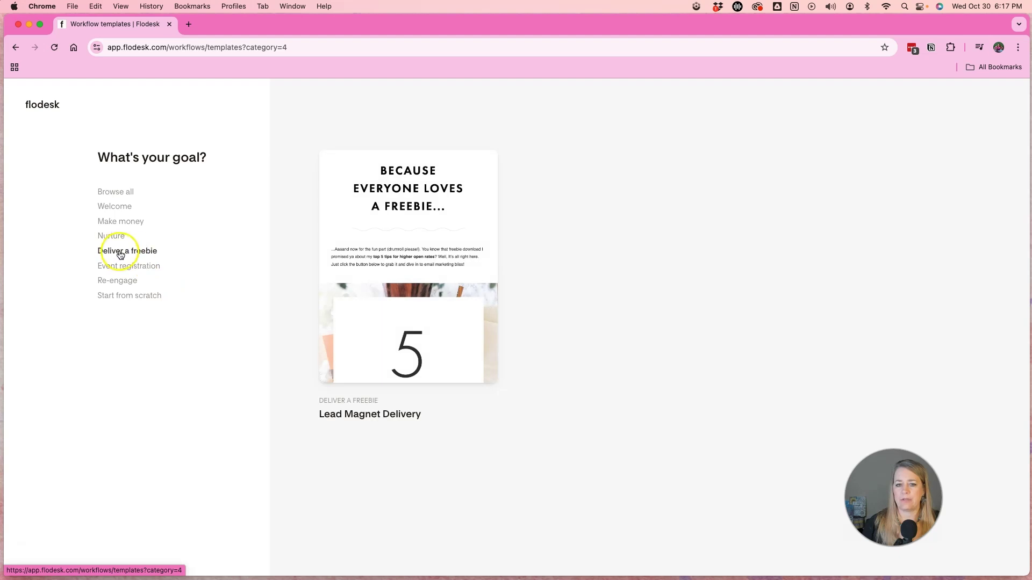
pyautogui.moveTo(417, 260)
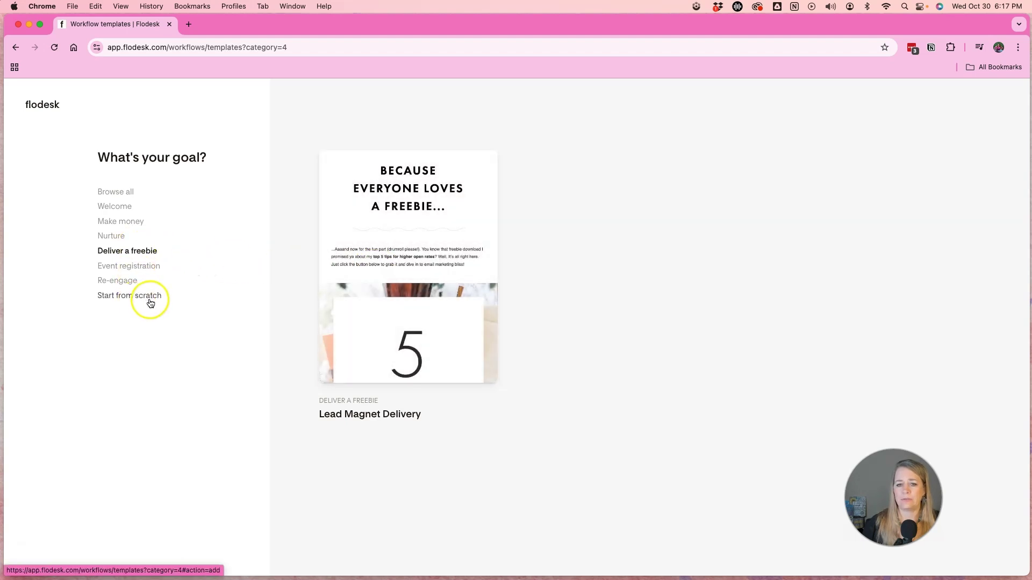
# - Create a workflow from scratch named "New Workflow"
pyautogui.click(142, 296)
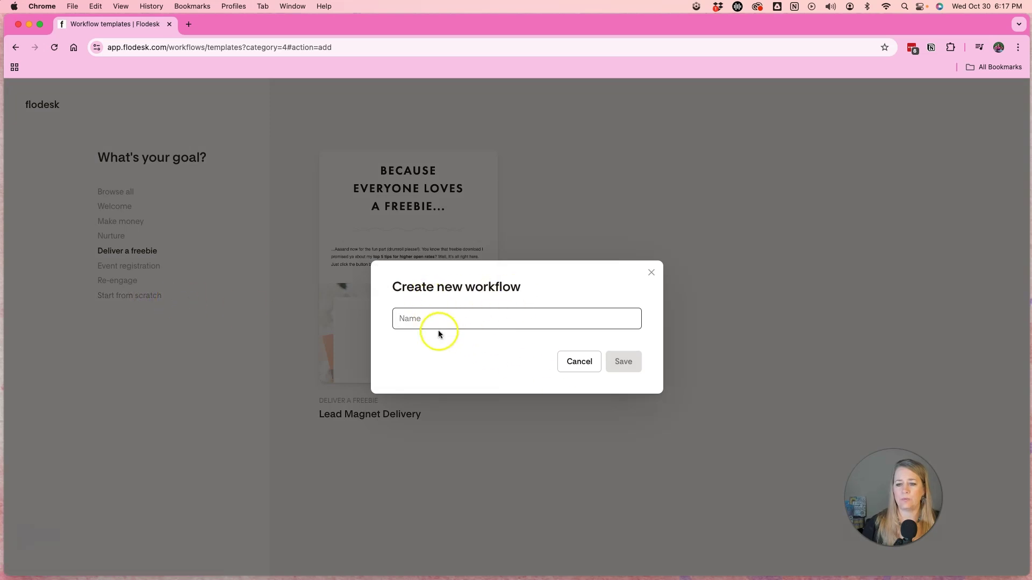
pyautogui.write('N')
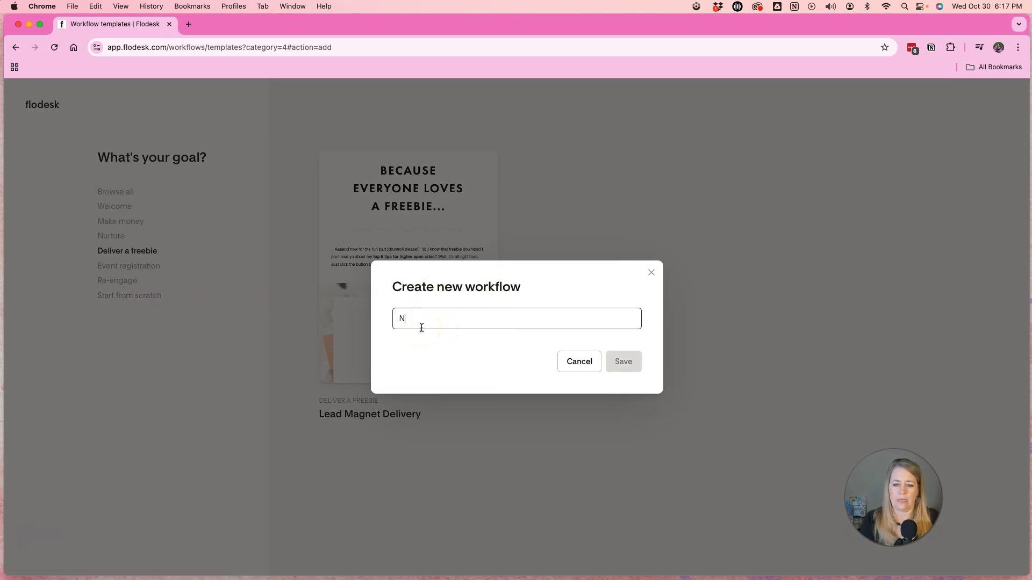
pyautogui.write('ew')
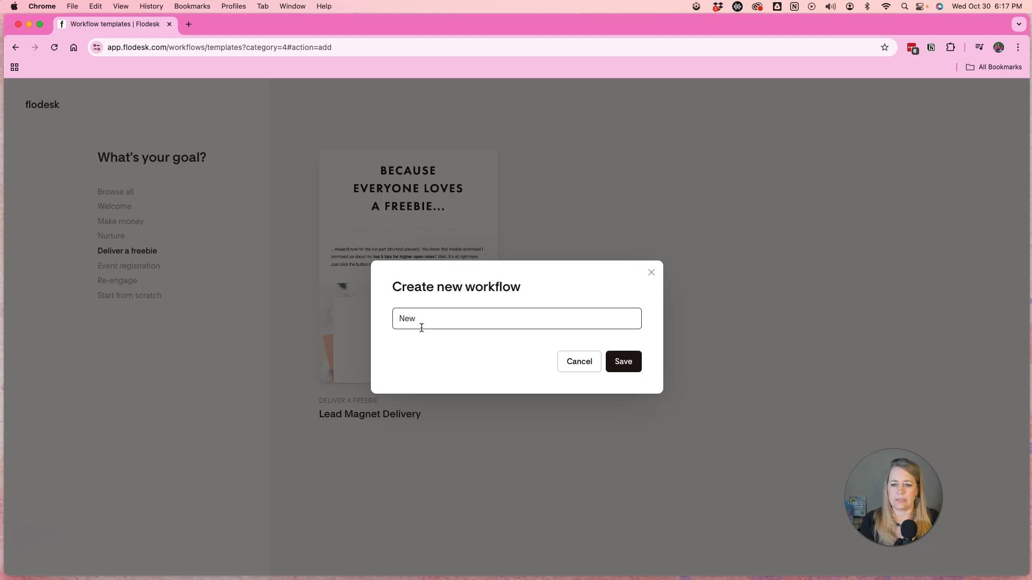
pyautogui.write(' Workflow')
pyautogui.press('Return')
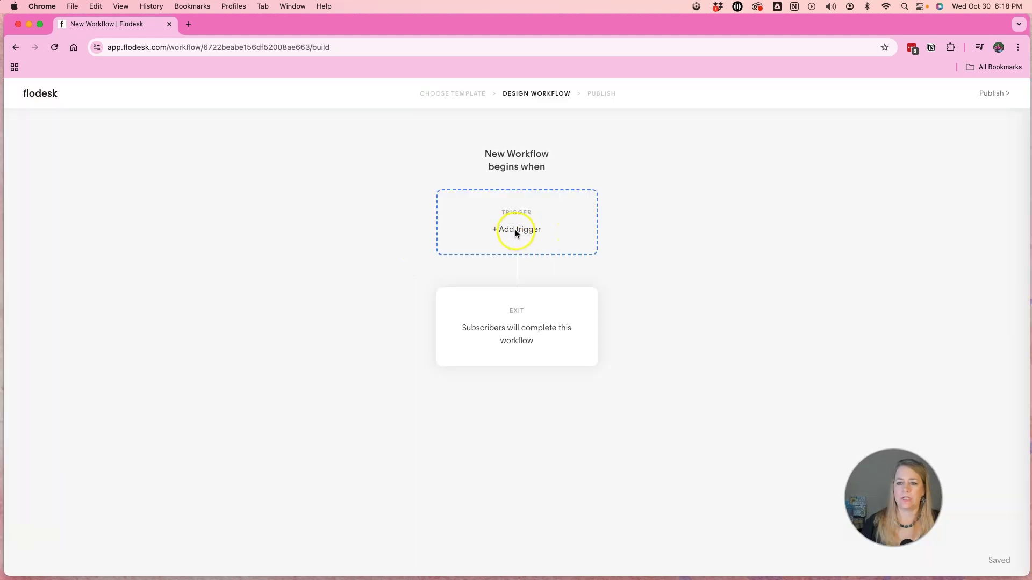
# - Set the workflow's trigger to a subscriber being added to the "New form" segment
pyautogui.click(526, 232)
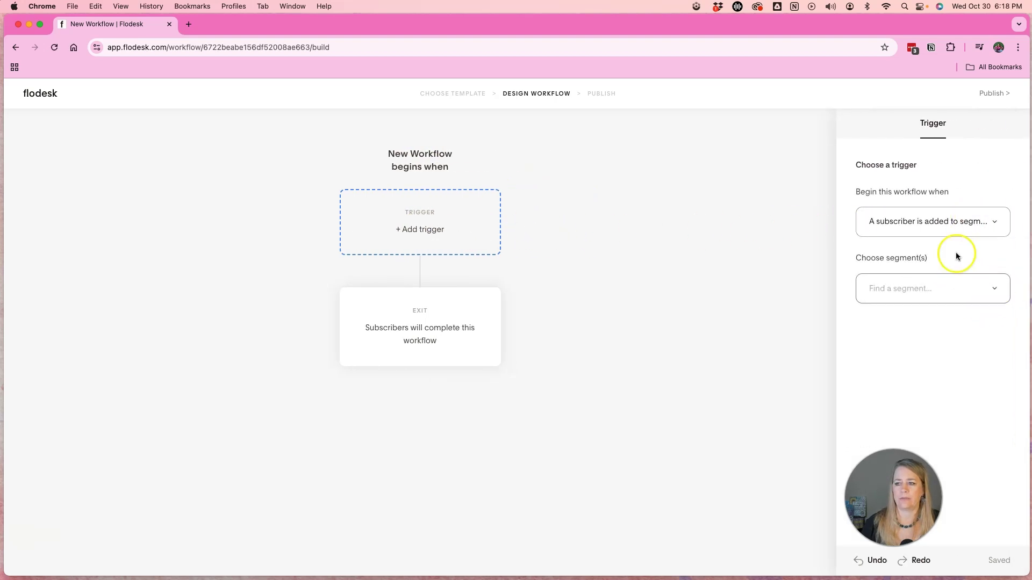
pyautogui.click(992, 225)
pyautogui.click(992, 226)
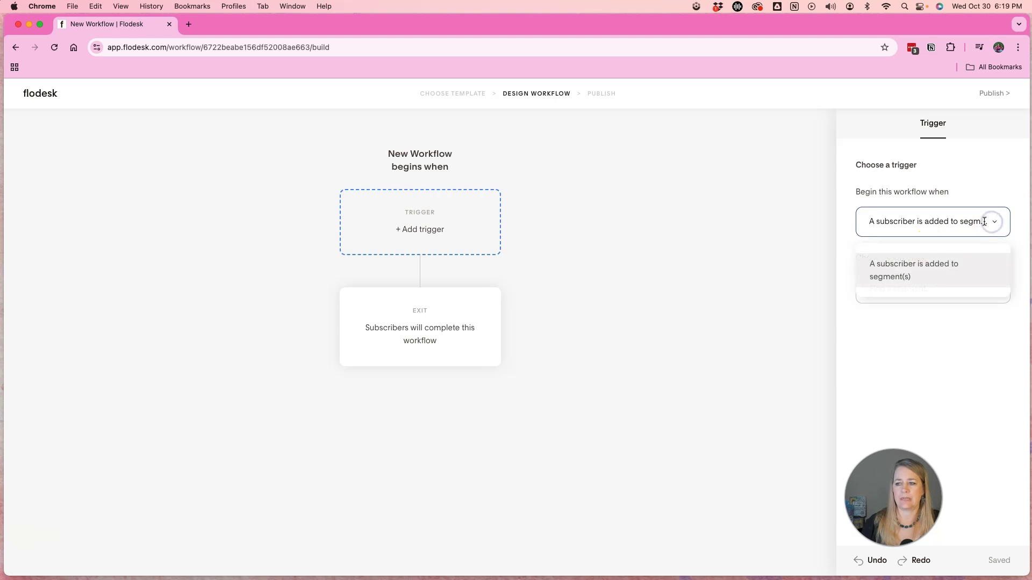
pyautogui.click(914, 268)
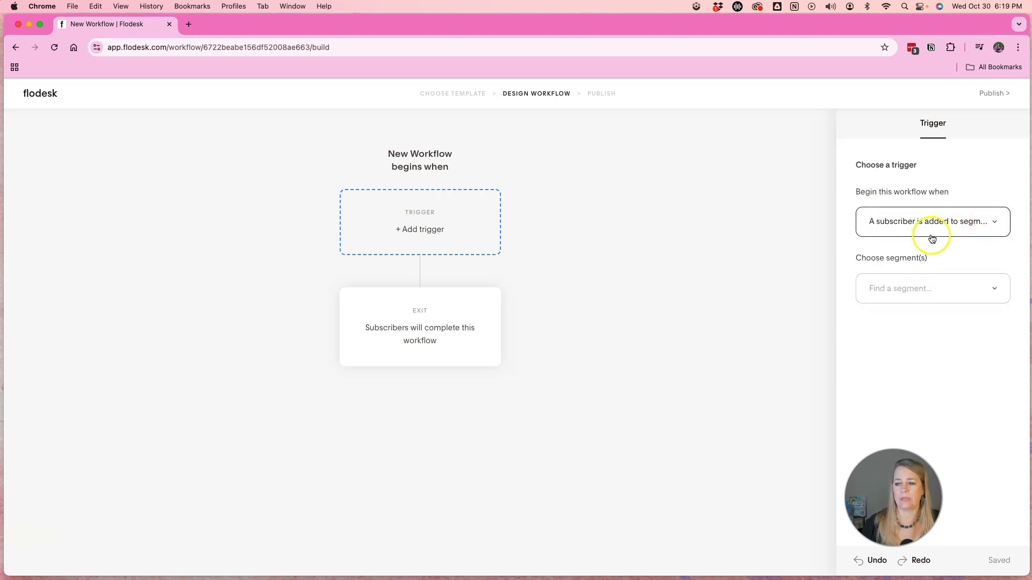
pyautogui.click(891, 292)
pyautogui.click(927, 292)
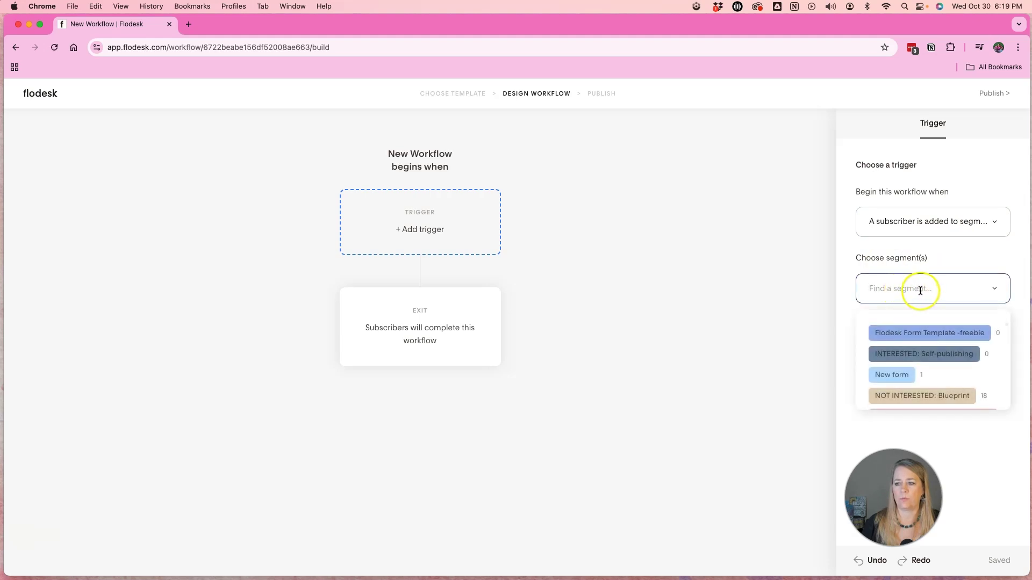
pyautogui.click(905, 378)
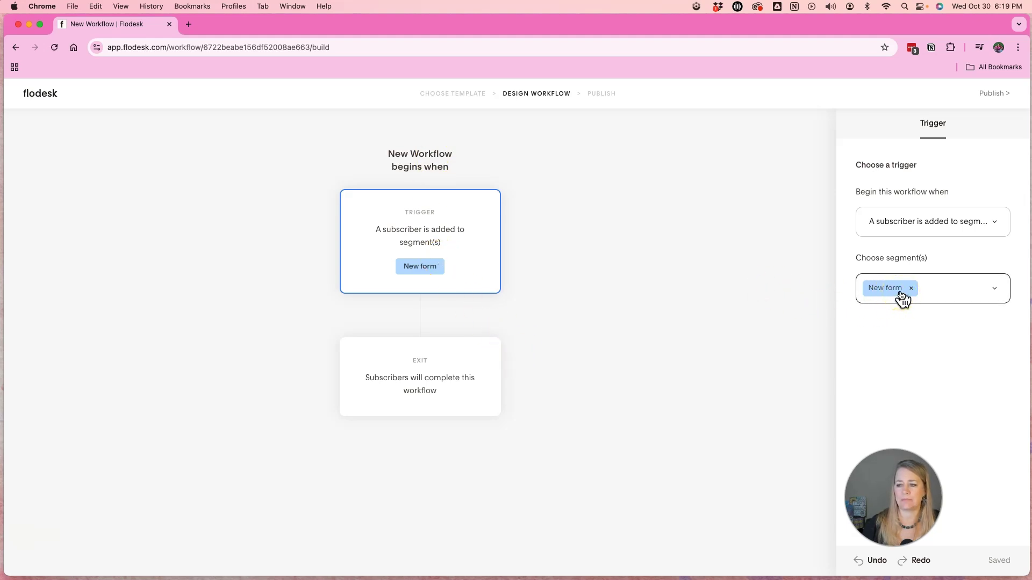
# - Add an email step between the trigger and the exit of the workflow
pyautogui.moveTo(421, 320)
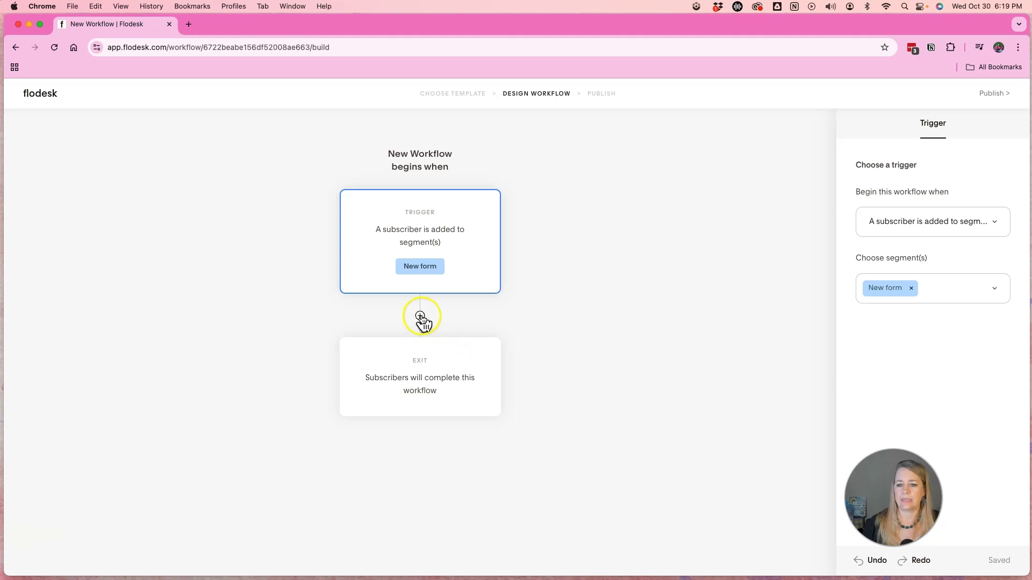
pyautogui.click(421, 317)
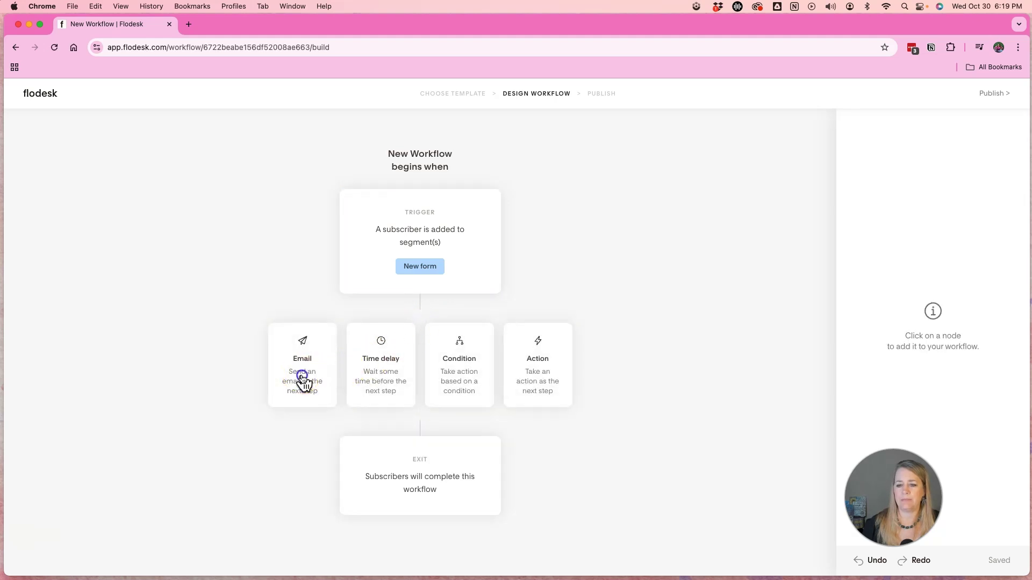
pyautogui.click(302, 381)
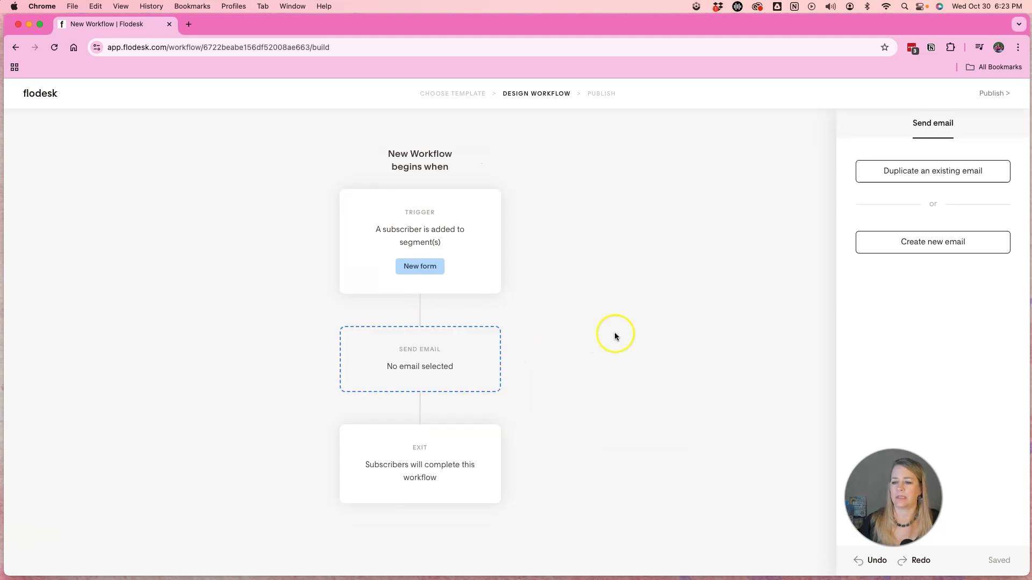
# - Start a new email for the workflow's email step and browse the favorite email templates
pyautogui.click(958, 244)
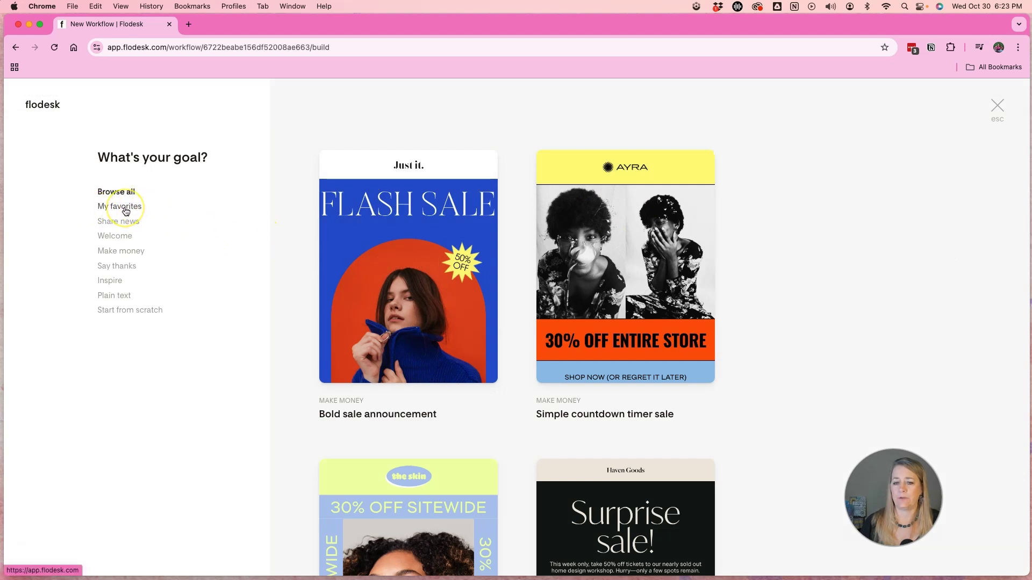
pyautogui.click(125, 209)
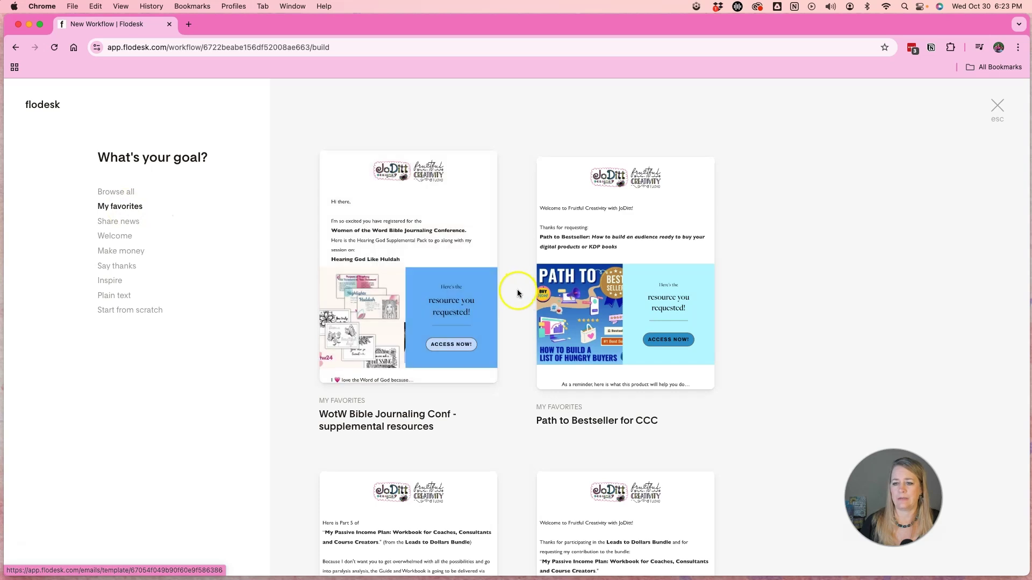
pyautogui.scroll(-5, 517, 289)
pyautogui.scroll(-10, 519, 292)
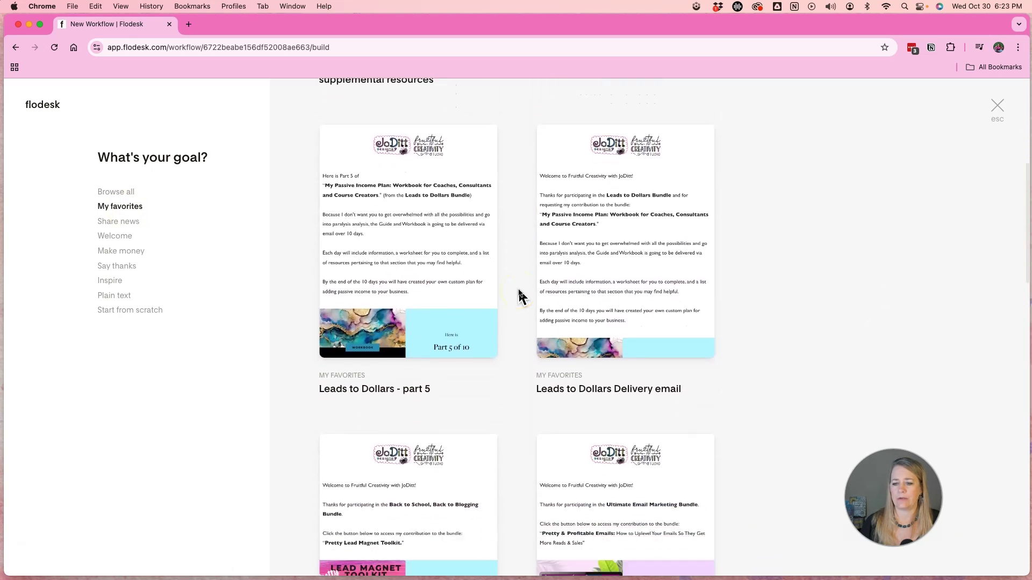
pyautogui.scroll(-10, 519, 295)
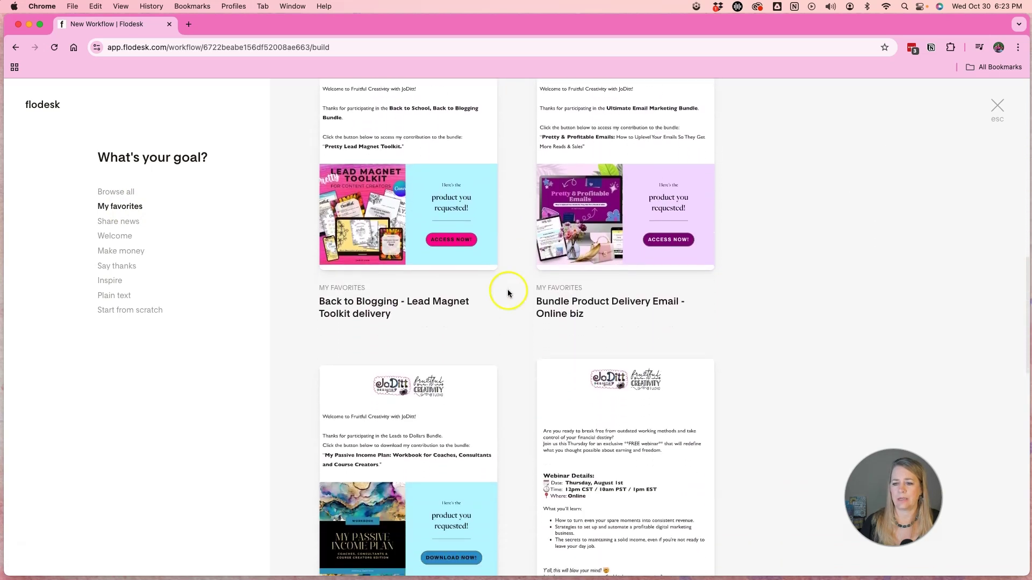
pyautogui.scroll(-2, 507, 286)
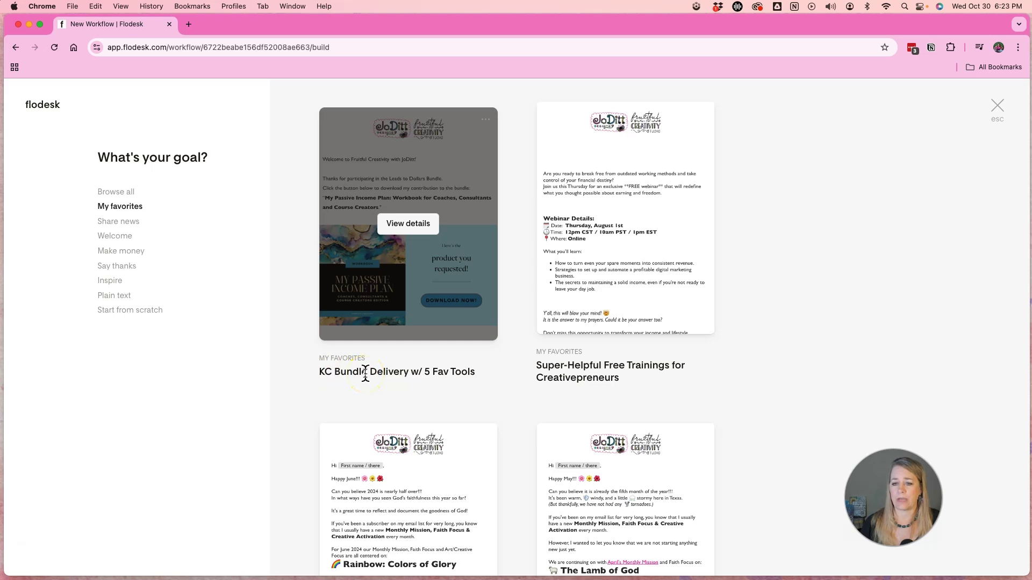
# - Preview the "KC Bundle Delivery w/ 5 Fav Tools" template and customize it as the workflow email
pyautogui.click(410, 224)
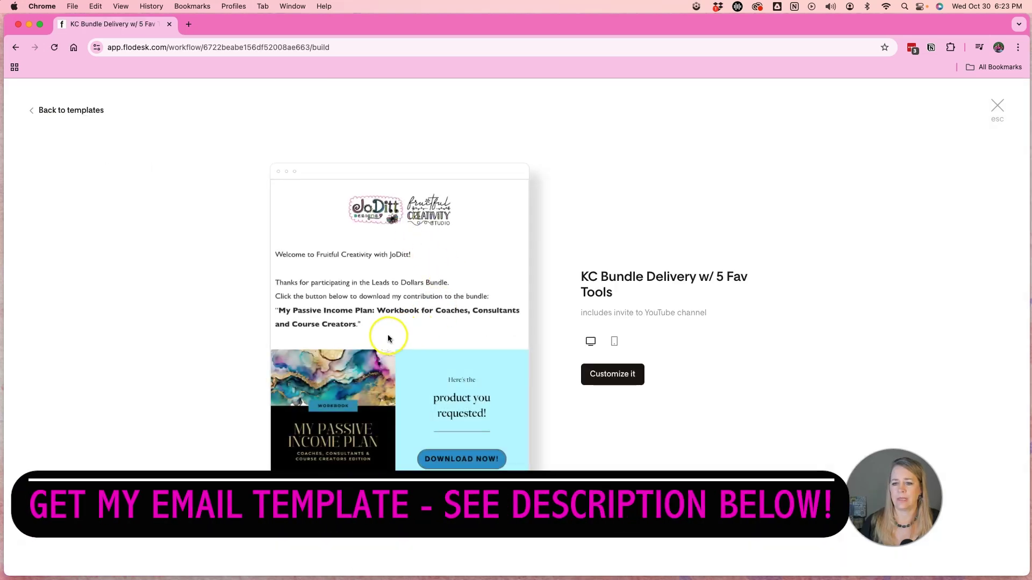
pyautogui.scroll(-10, 388, 334)
pyautogui.scroll(10, 388, 324)
pyautogui.scroll(-5, 390, 331)
pyautogui.scroll(8, 391, 331)
pyautogui.scroll(-5, 389, 332)
pyautogui.scroll(-5, 390, 331)
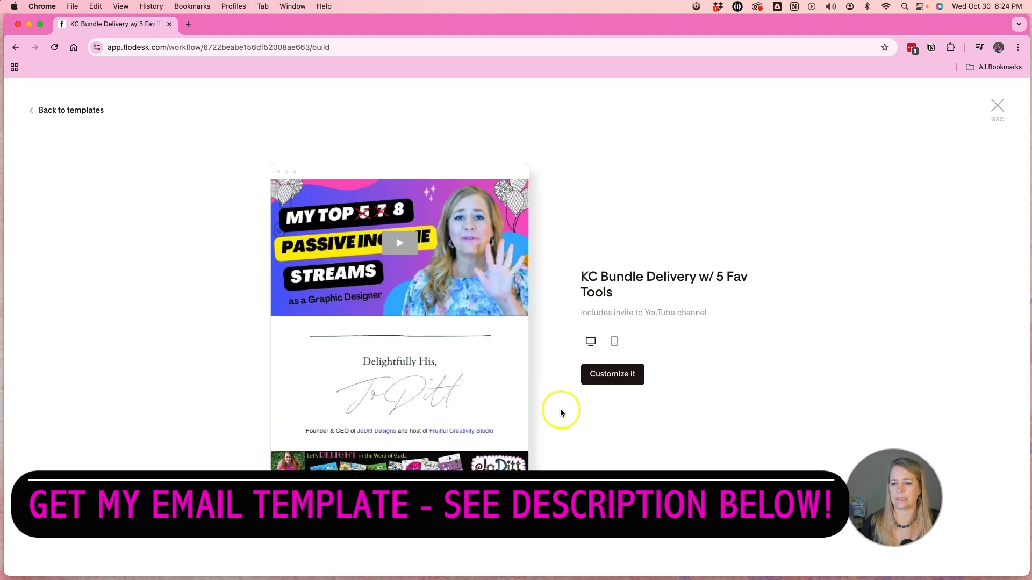
pyautogui.click(608, 375)
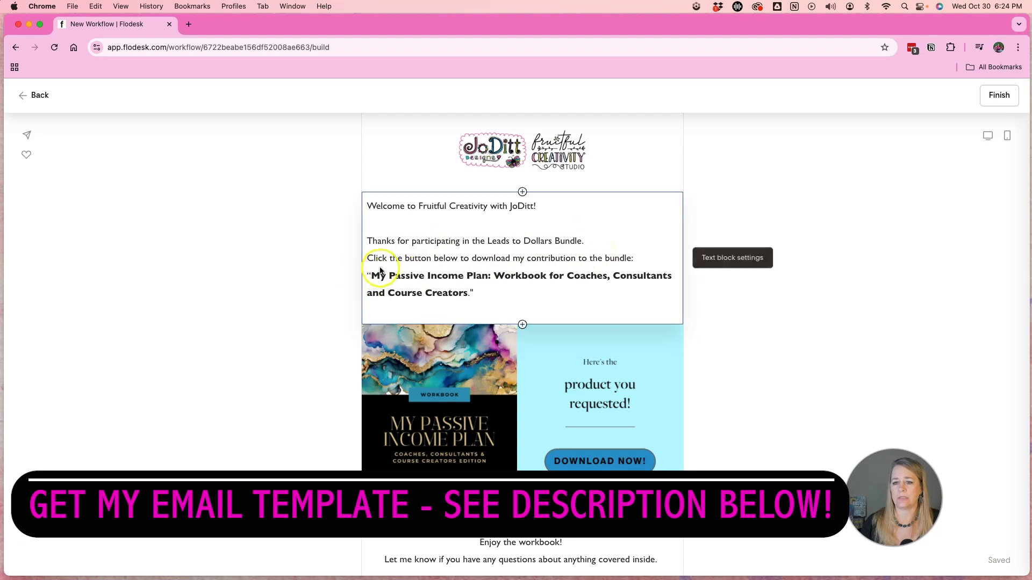
# - Reword the intro lines to "Thanks for requesting this resource." and "Click the button below to download it."
pyautogui.click(453, 245)
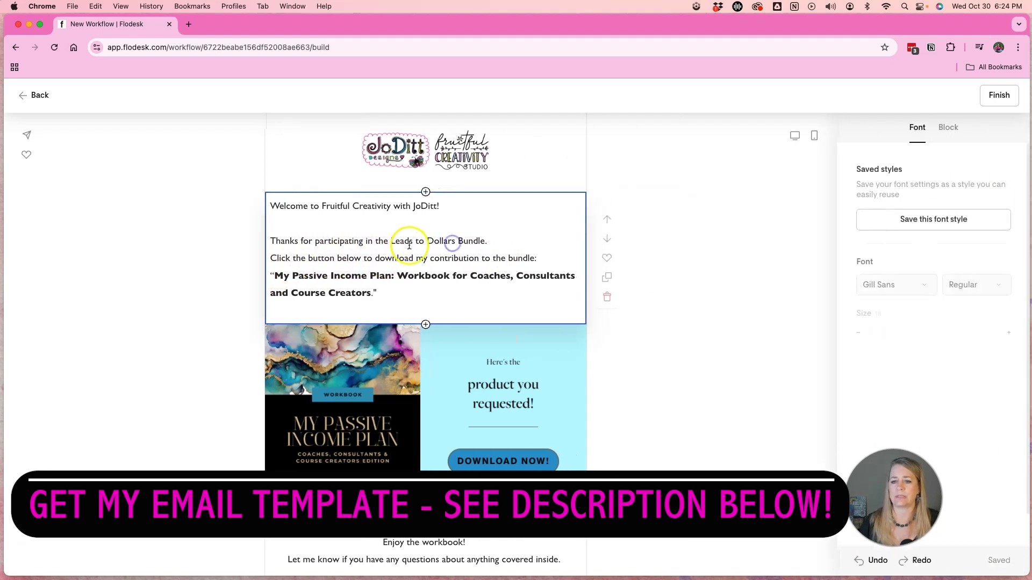
pyautogui.moveTo(314, 241); pyautogui.dragTo(486, 241)
pyautogui.write('requesting')
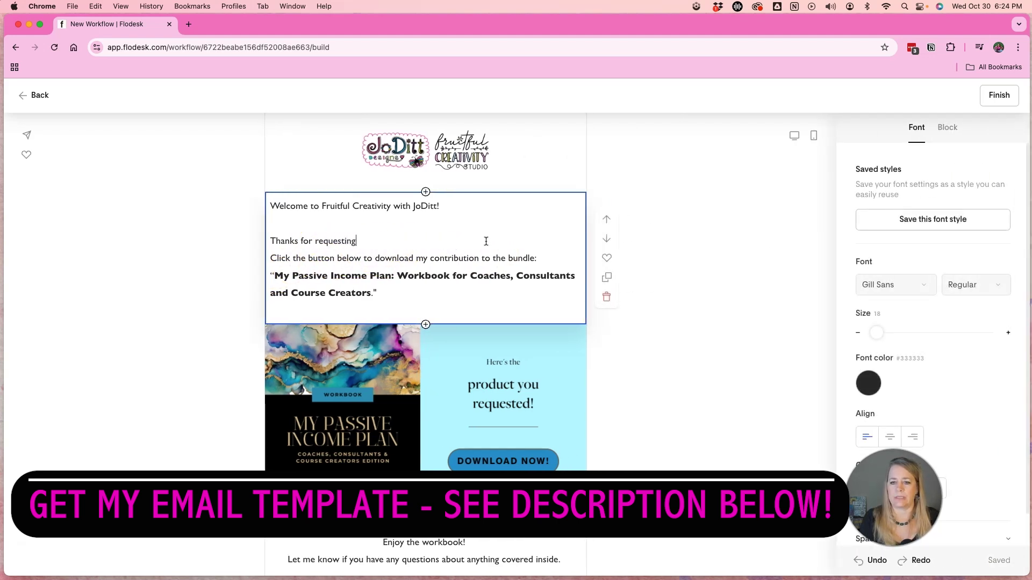
pyautogui.write(' this resource.')
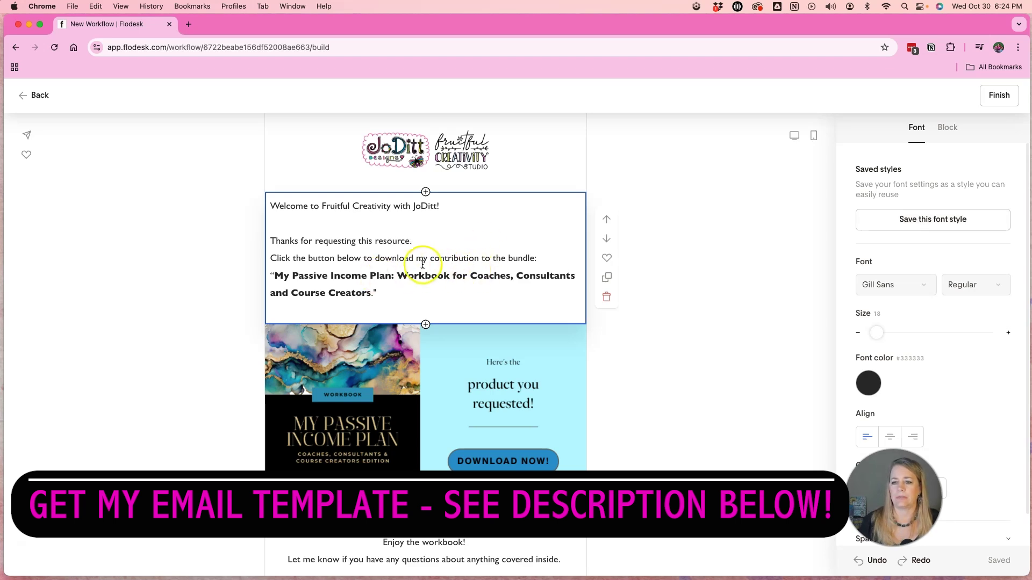
pyautogui.moveTo(417, 259); pyautogui.dragTo(537, 257)
pyautogui.press('BackSpace')
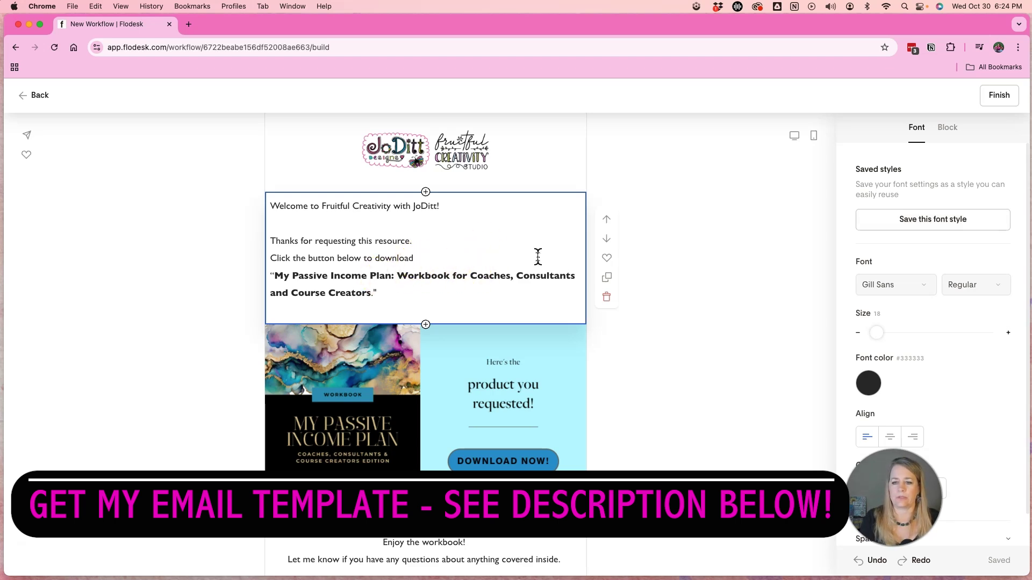
pyautogui.write('it.')
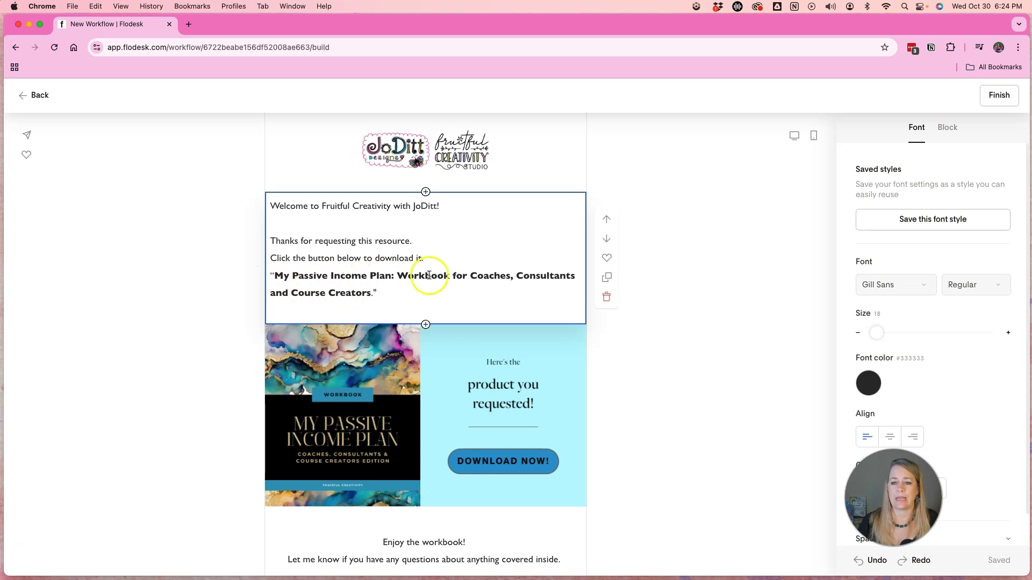
# - Insert a layout block below the intro text, using the "The Post That Got Everyone Talking" image-and-text layout
pyautogui.scroll(-3, 456, 302)
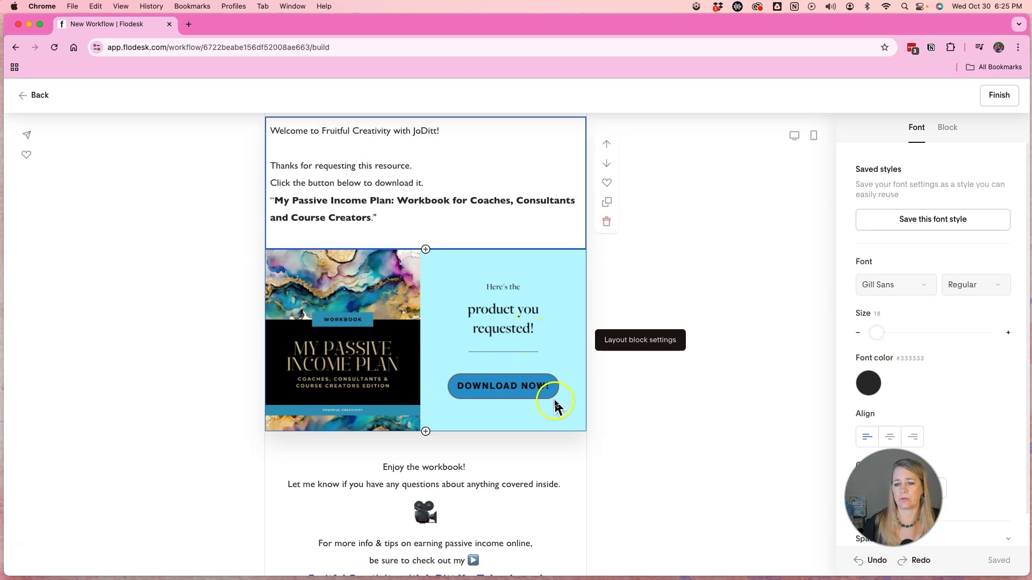
pyautogui.scroll(-1, 553, 410)
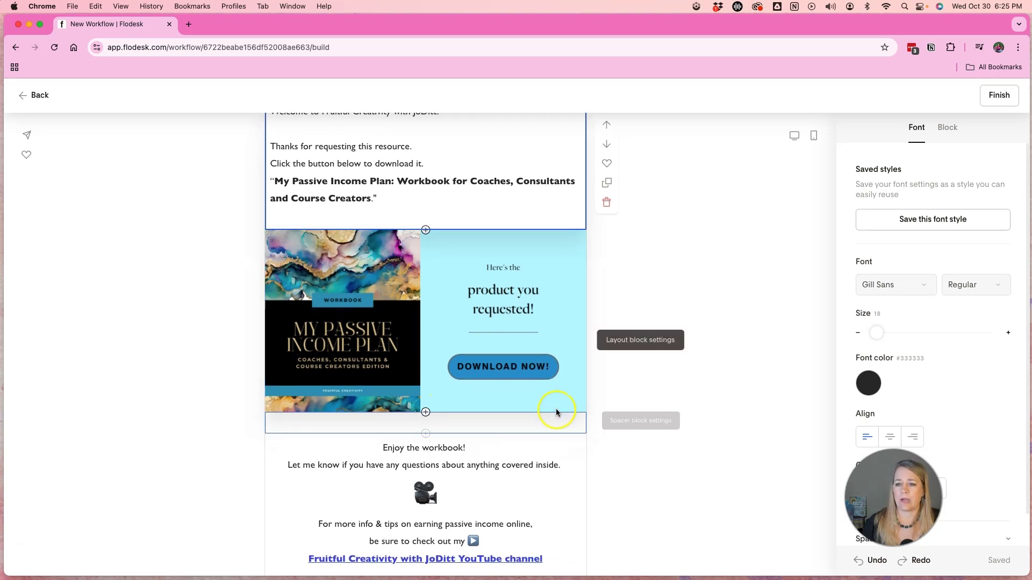
pyautogui.scroll(3, 553, 411)
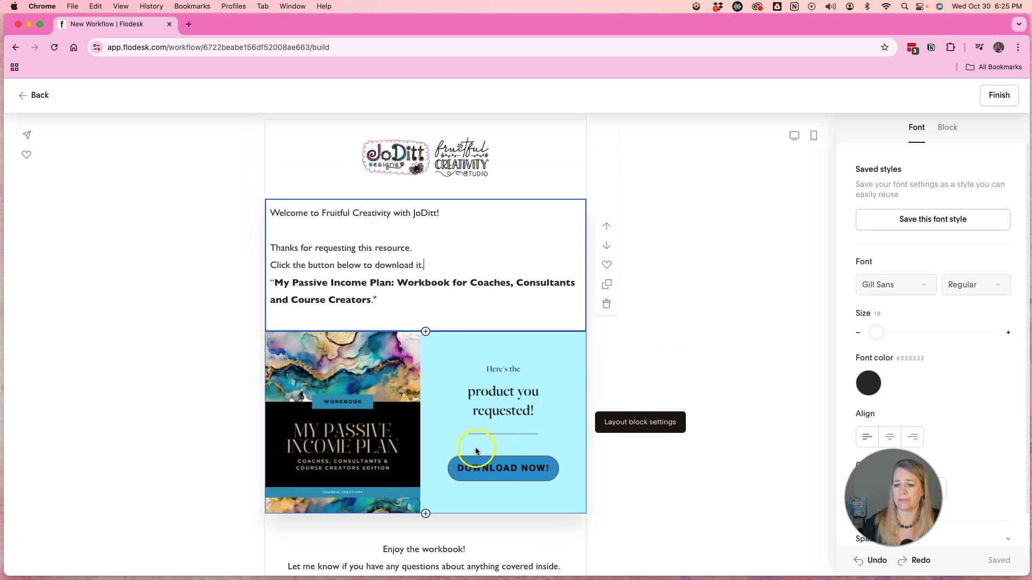
pyautogui.scroll(-3, 472, 451)
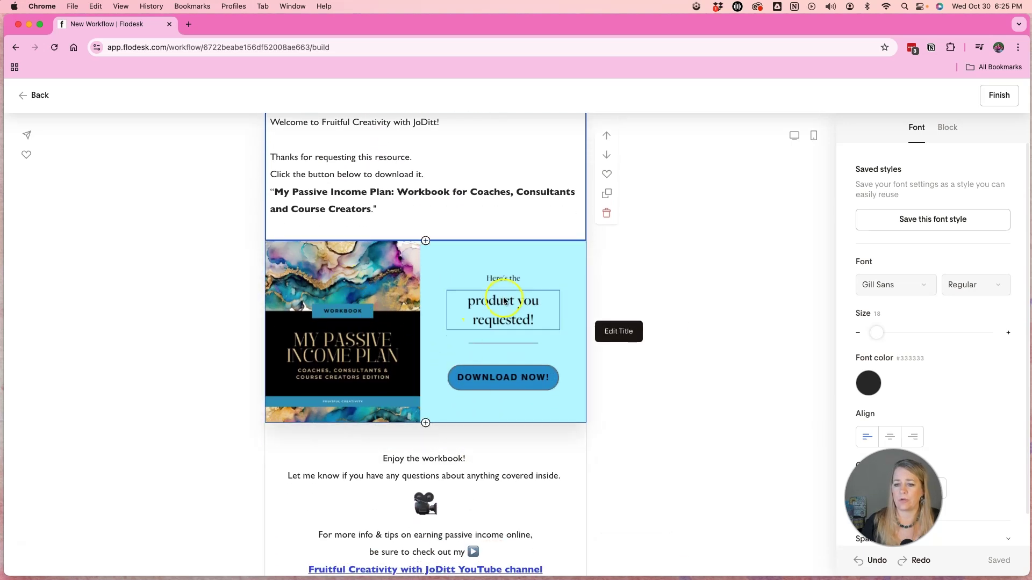
pyautogui.scroll(2, 447, 341)
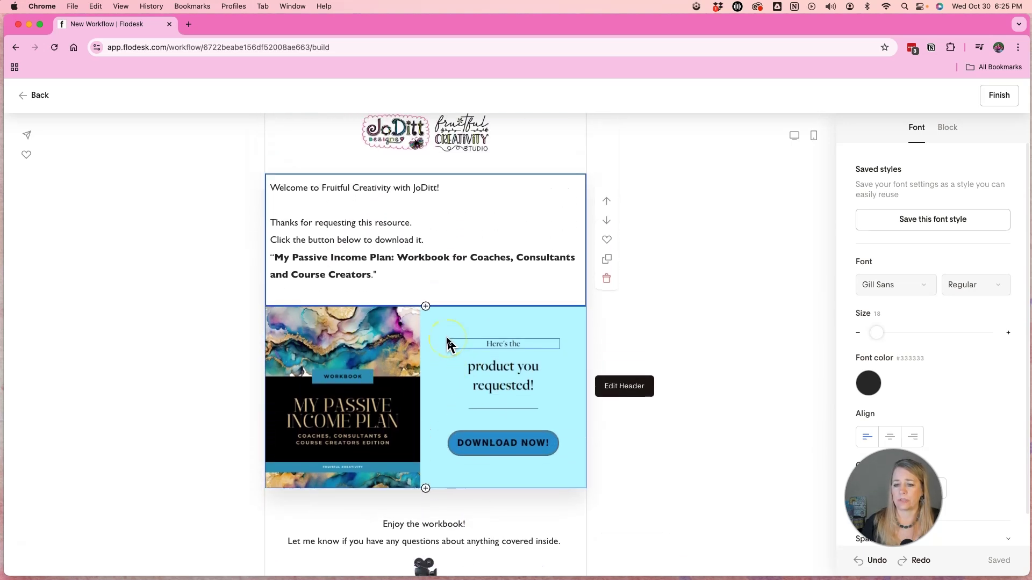
pyautogui.click(454, 272)
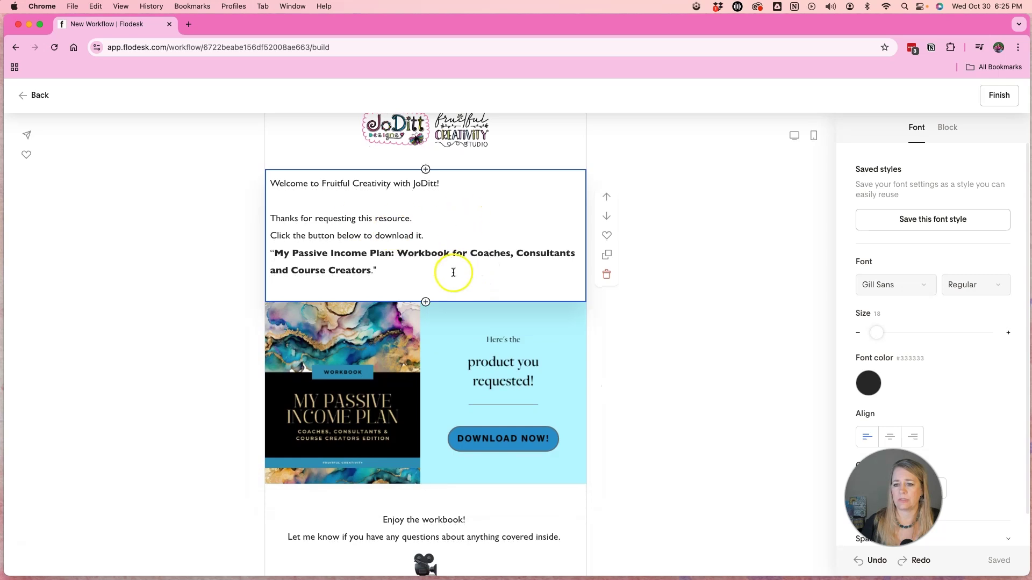
pyautogui.click(426, 303)
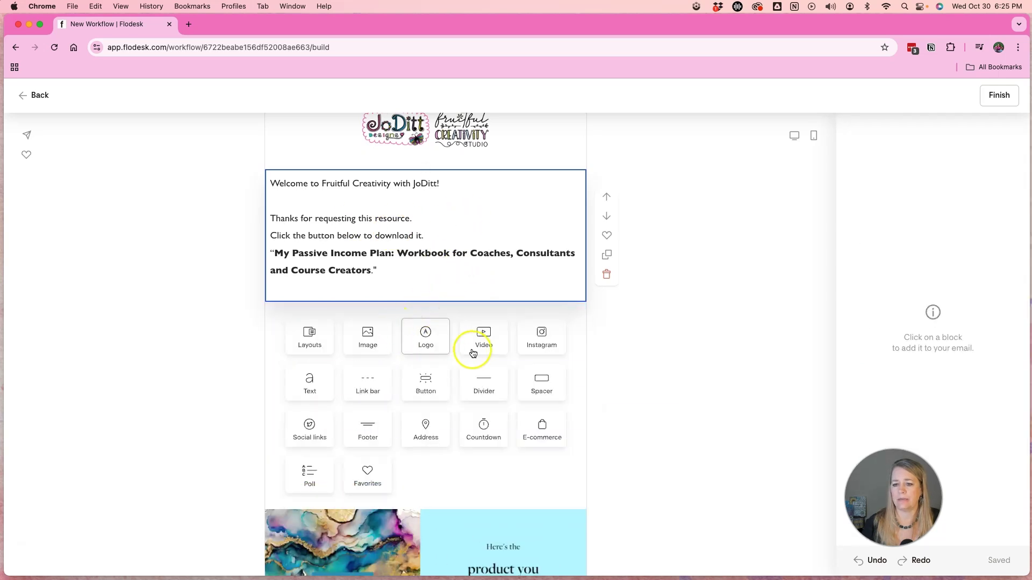
pyautogui.click(312, 338)
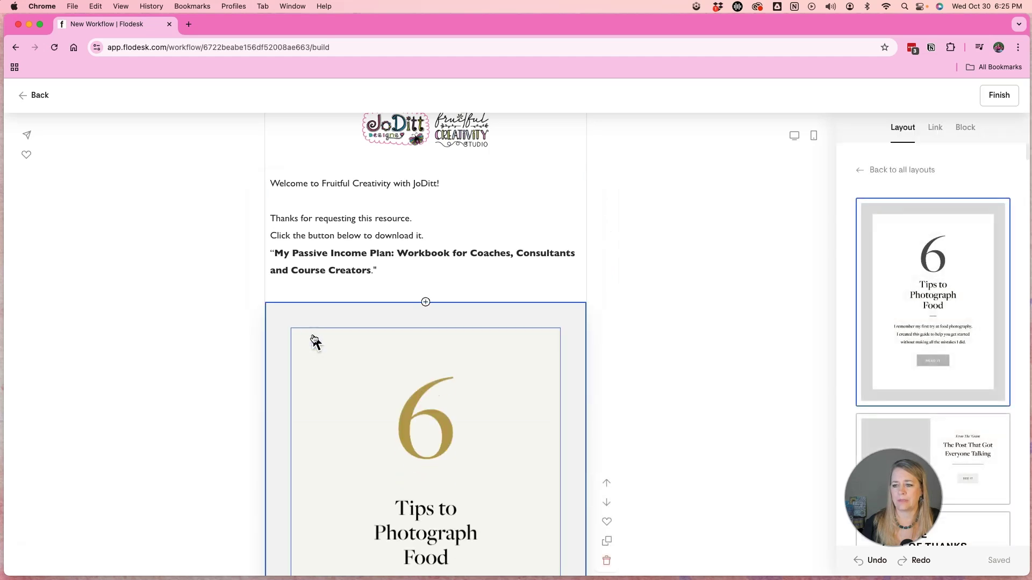
pyautogui.scroll(-5, 942, 360)
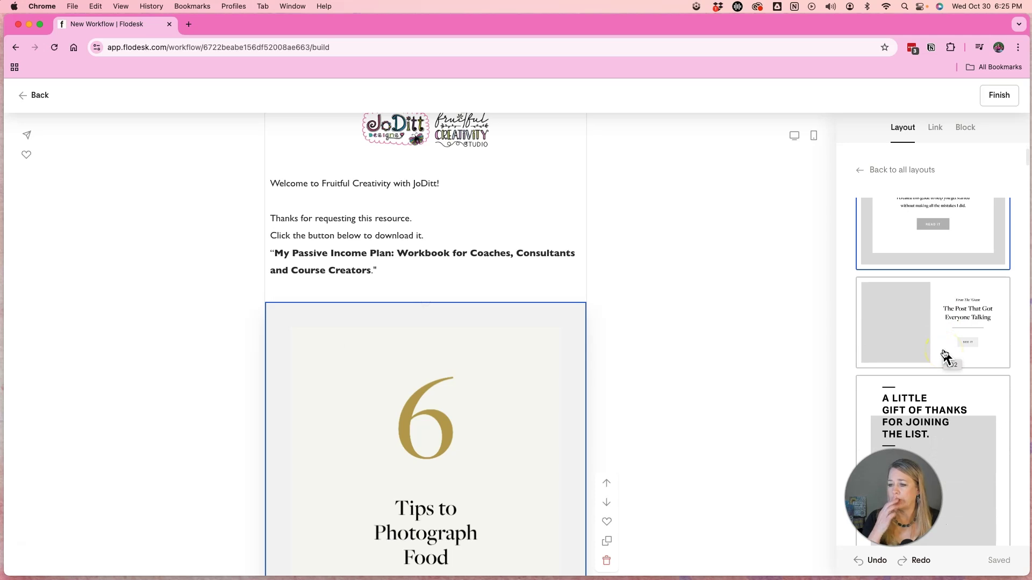
pyautogui.scroll(-10, 944, 354)
pyautogui.scroll(10, 939, 346)
pyautogui.scroll(-5, 941, 352)
pyautogui.click(975, 283)
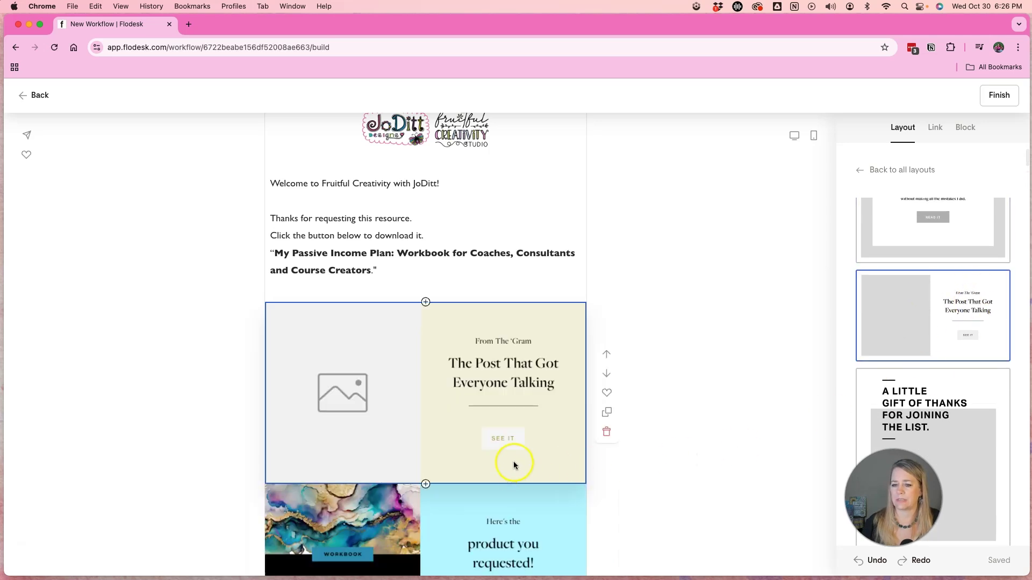
# - Delete the inserted placeholder layout block above the workbook block
pyautogui.scroll(-3, 511, 462)
pyautogui.click(346, 342)
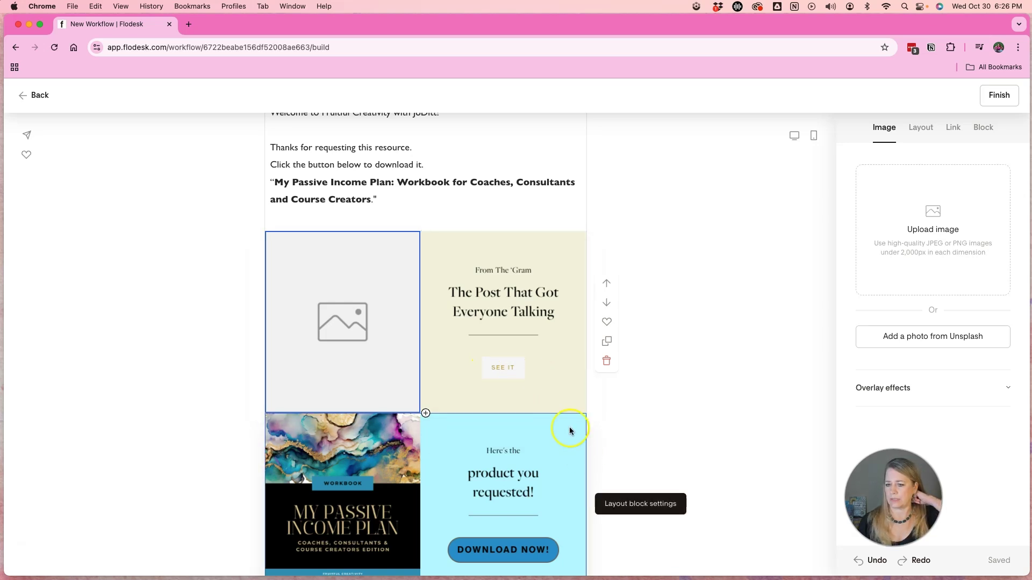
pyautogui.click(607, 361)
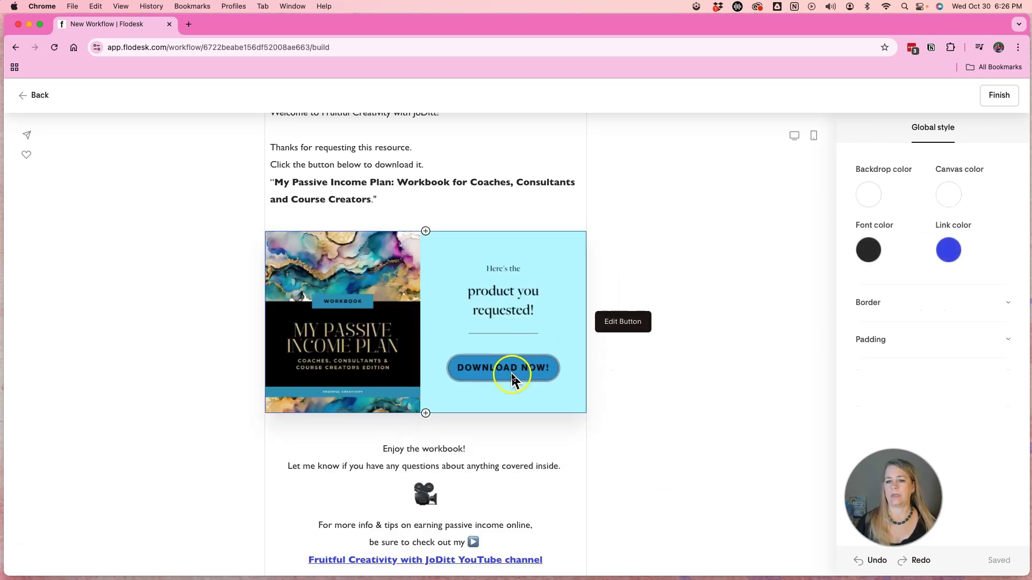
# - Try removing the workbook cover image from its layout block, and undo the removal
pyautogui.click(338, 357)
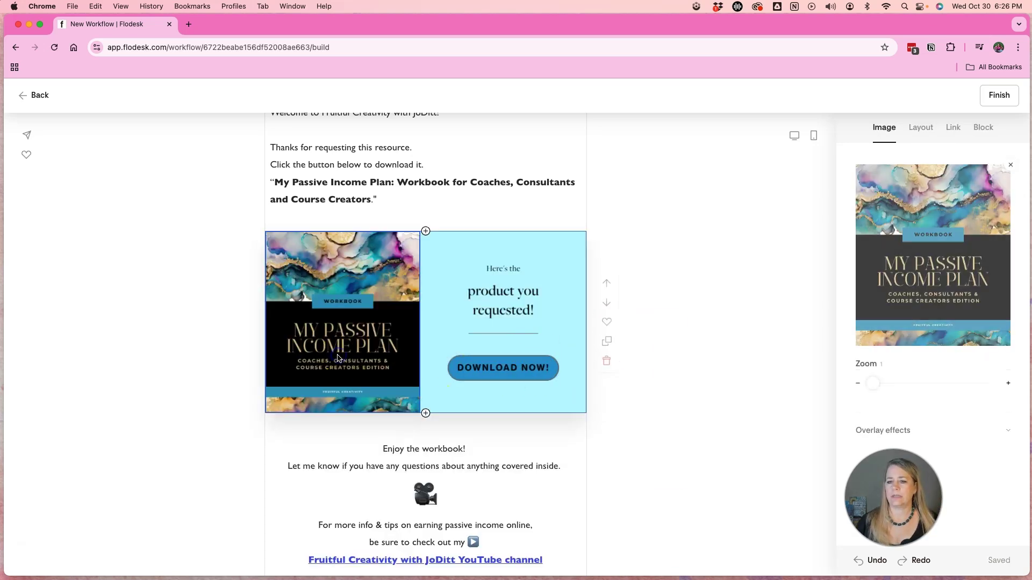
pyautogui.click(1010, 170)
pyautogui.press('super+z')
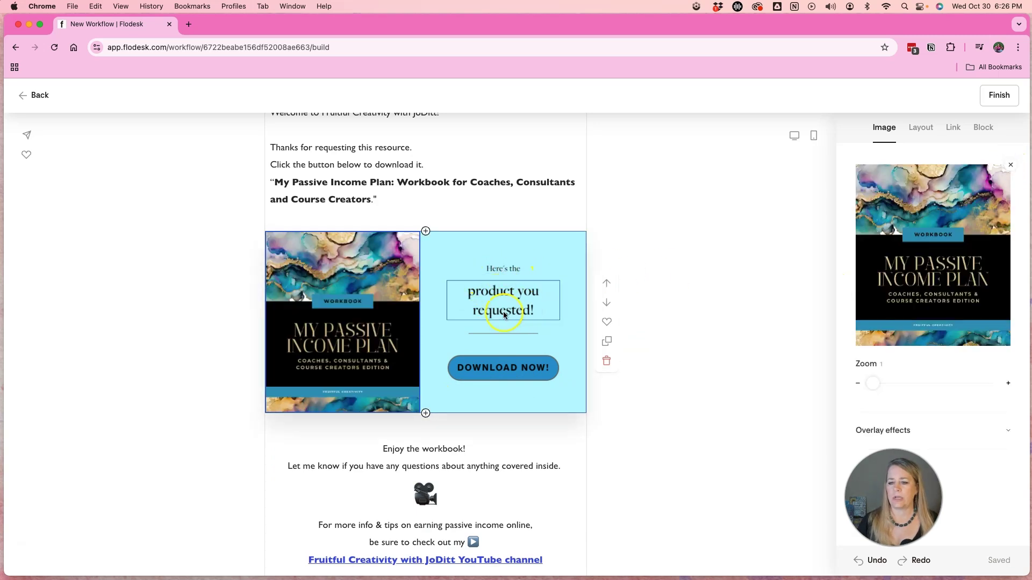
# - Examine the workbook block's title, download button and link options, covering both the URL and the file attachment
pyautogui.click(508, 312)
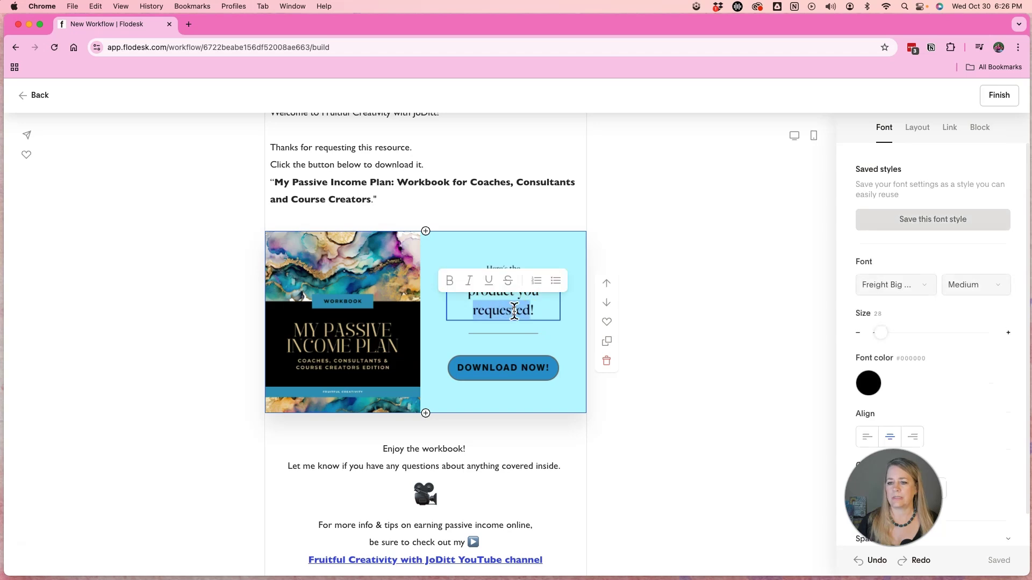
pyautogui.click(509, 373)
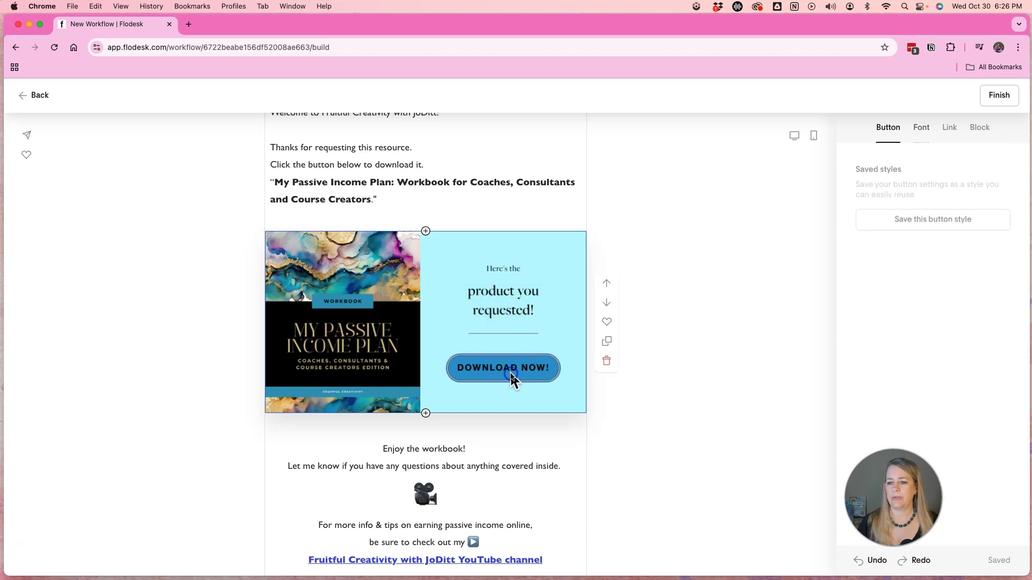
pyautogui.click(950, 130)
pyautogui.click(904, 236)
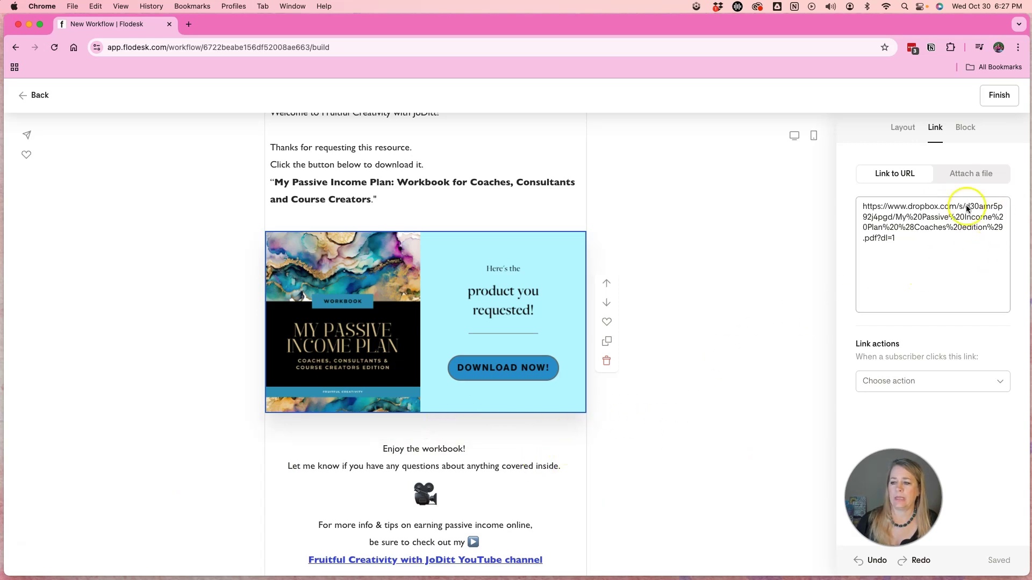
pyautogui.click(973, 175)
pyautogui.click(941, 256)
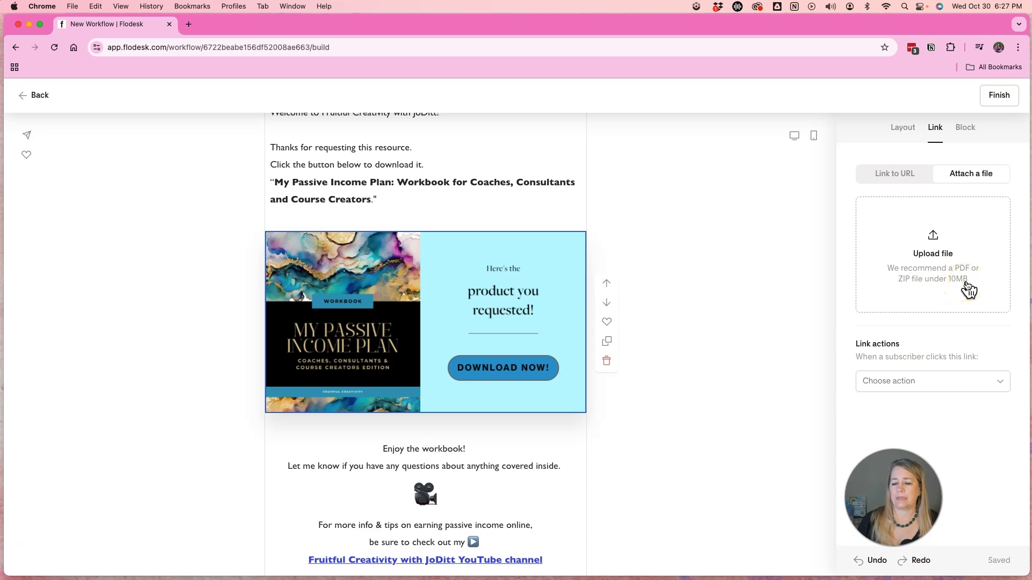
pyautogui.click(903, 176)
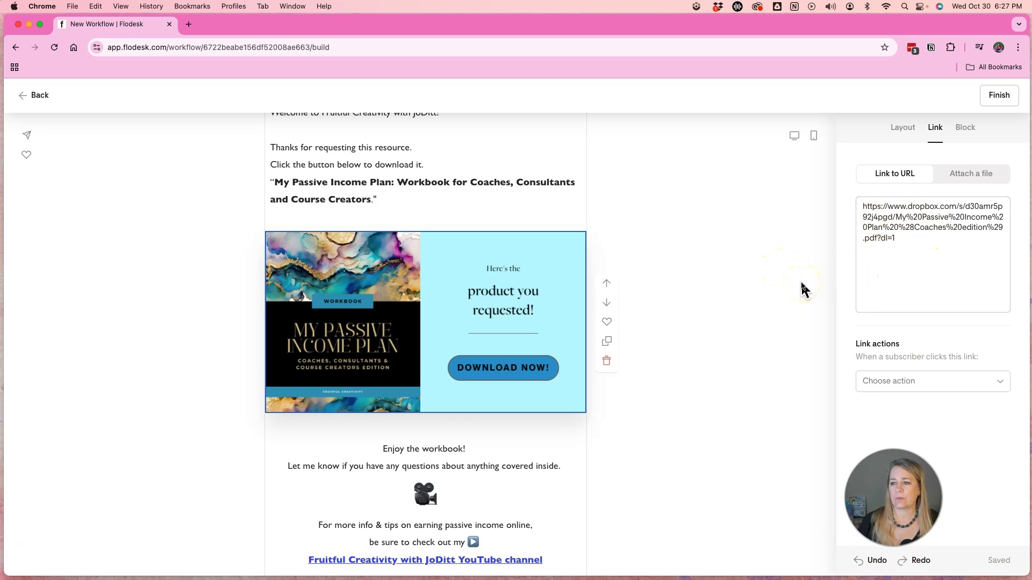
# - Look through the alternative layouts and the block settings available for the workbook block
pyautogui.click(904, 128)
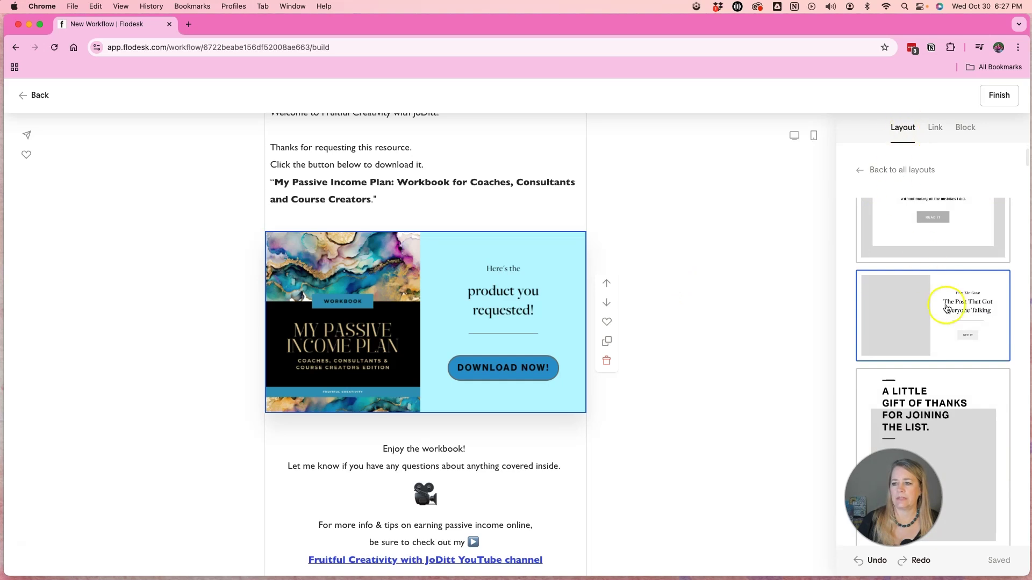
pyautogui.scroll(-10, 946, 308)
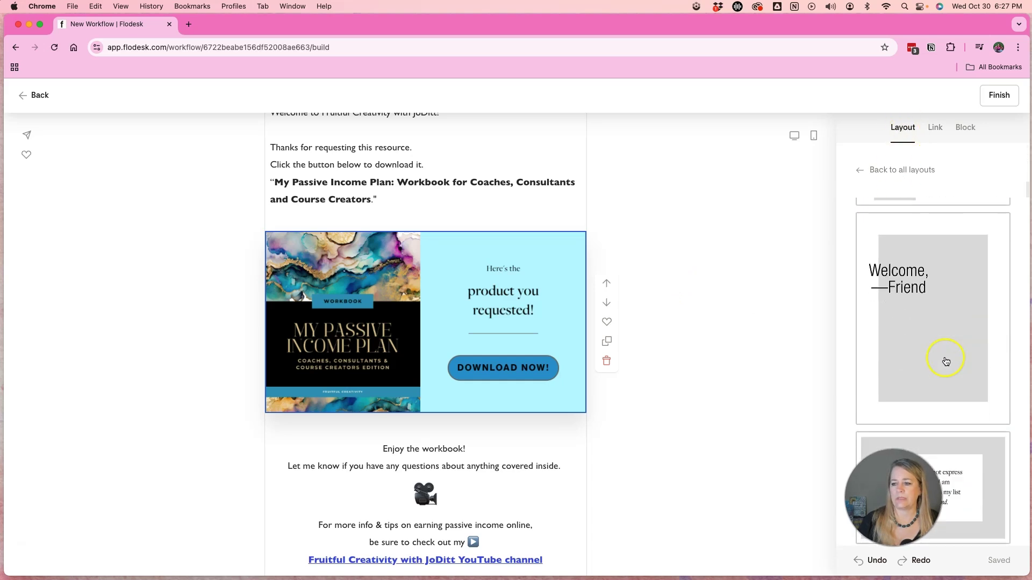
pyautogui.scroll(-5, 946, 360)
pyautogui.click(965, 127)
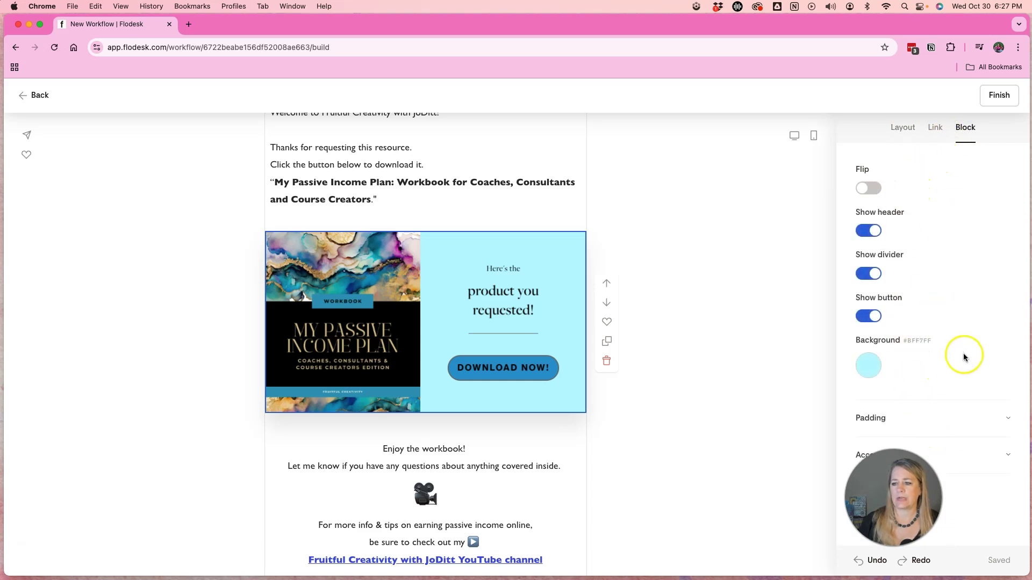
# - Set the workbook block's background to the pink #DD9DBE, sampled with the eyedropper from the workbook cover image
pyautogui.click(874, 368)
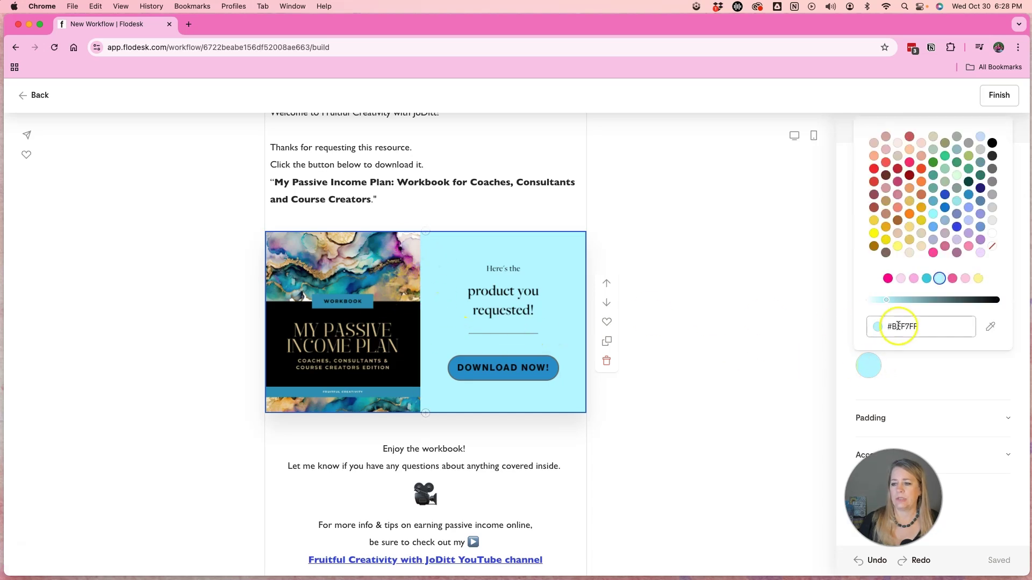
pyautogui.click(991, 329)
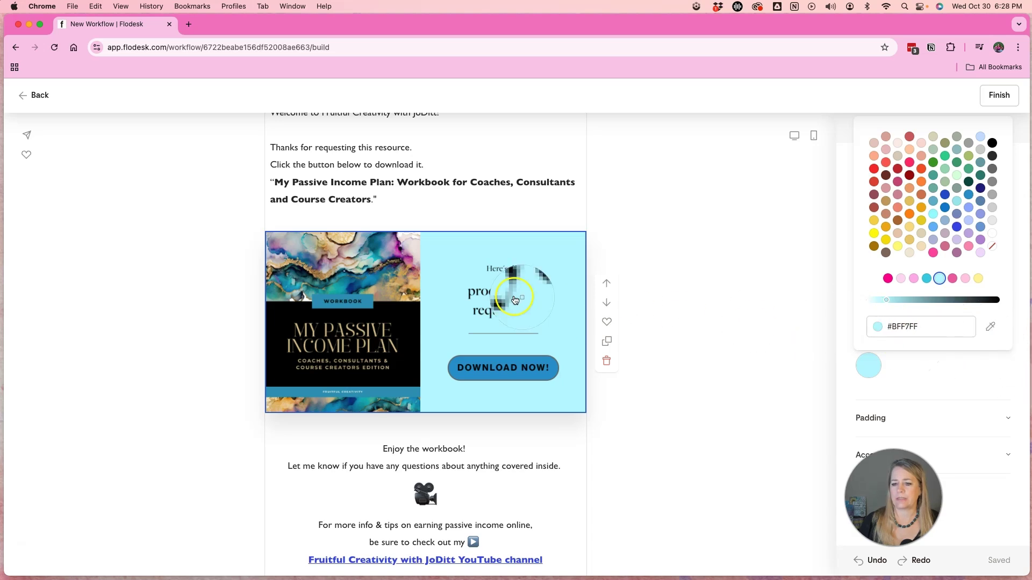
pyautogui.click(411, 264)
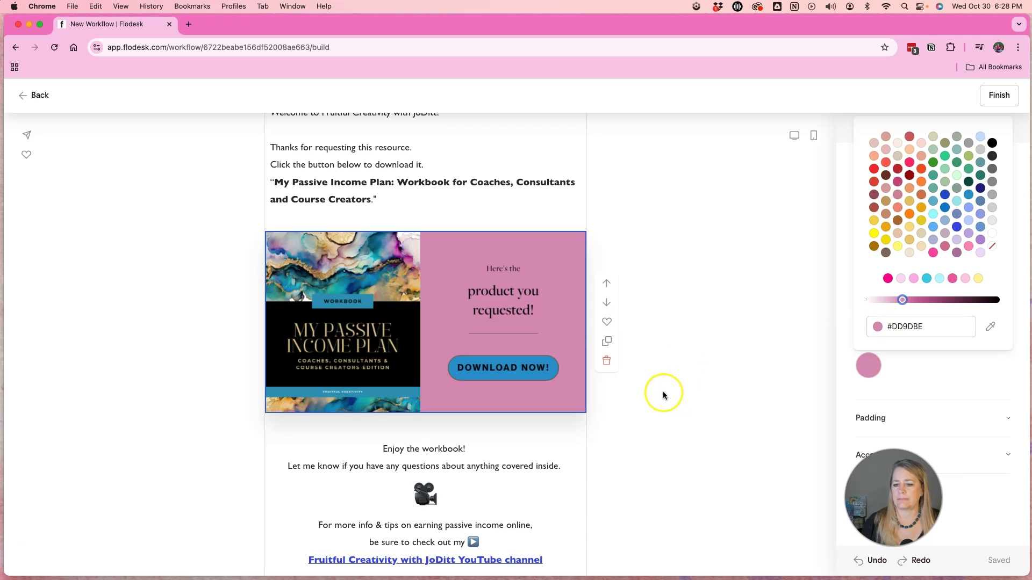
pyautogui.click(634, 401)
# - Review the email's welcome text, workbook block, closing message, YouTube channel link and video block
pyautogui.scroll(3, 421, 253)
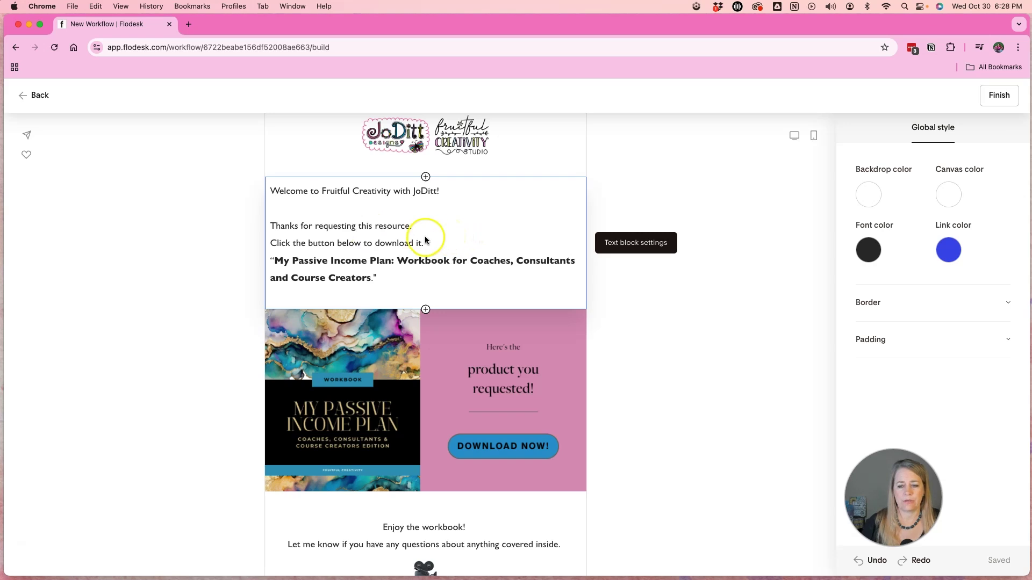
pyautogui.scroll(-4, 414, 266)
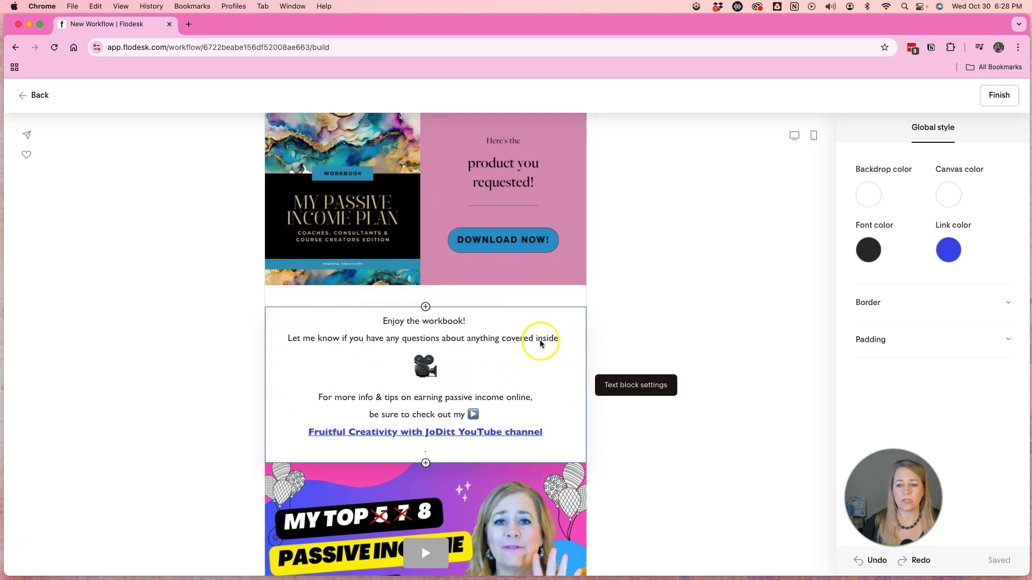
pyautogui.scroll(-3, 538, 344)
pyautogui.scroll(-3, 547, 310)
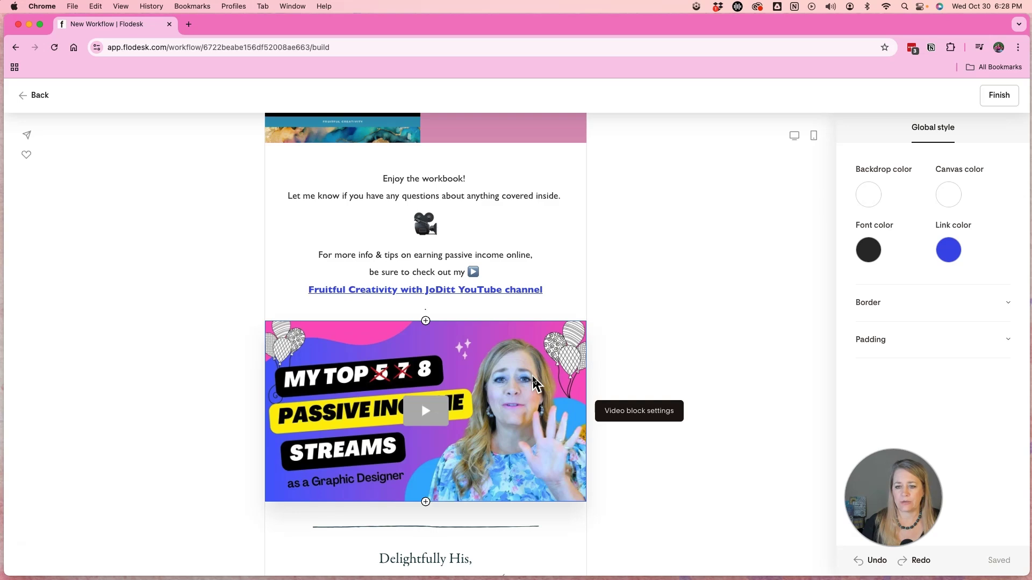
pyautogui.scroll(5, 532, 370)
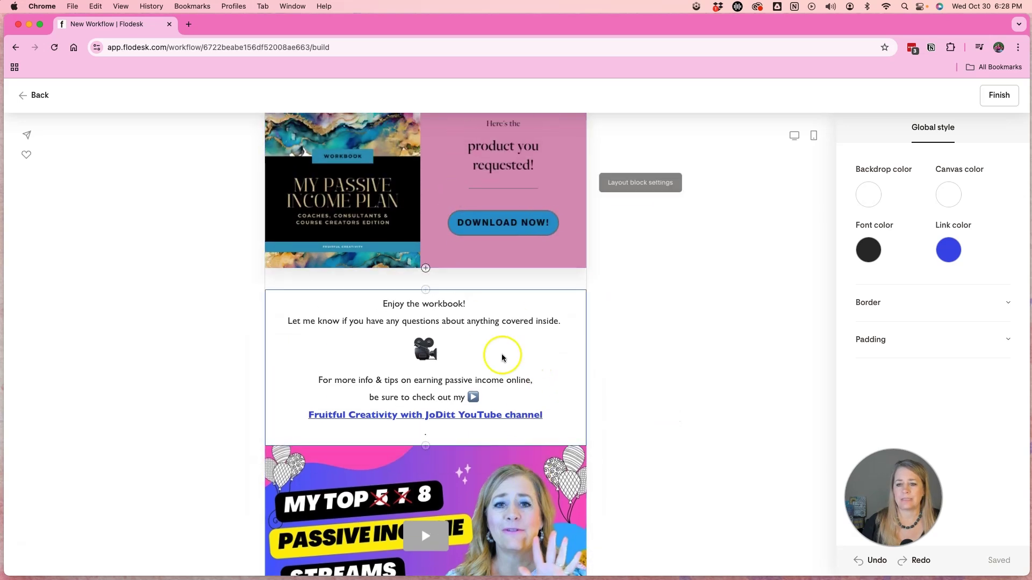
pyautogui.scroll(-2, 519, 376)
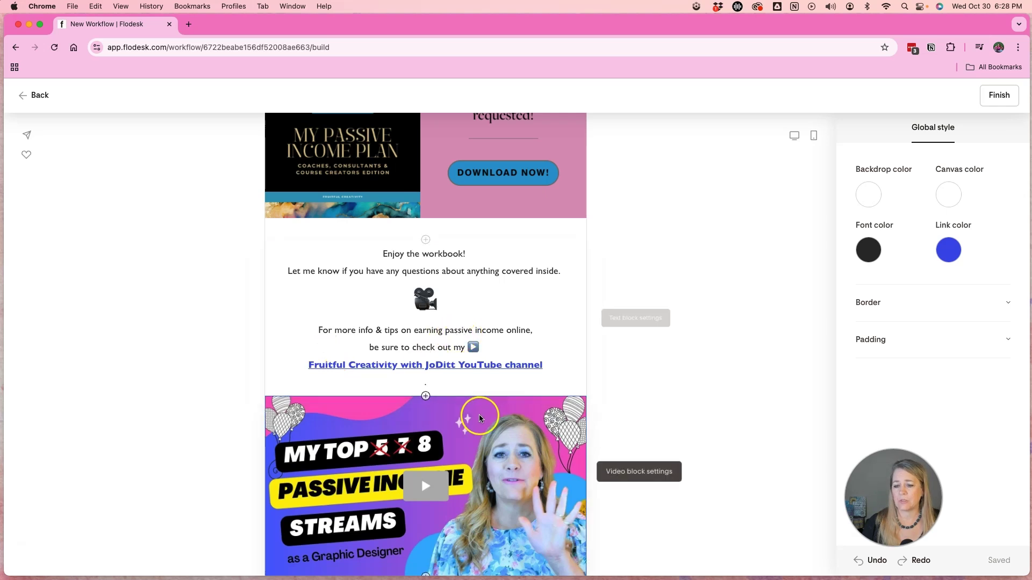
pyautogui.scroll(-10, 501, 434)
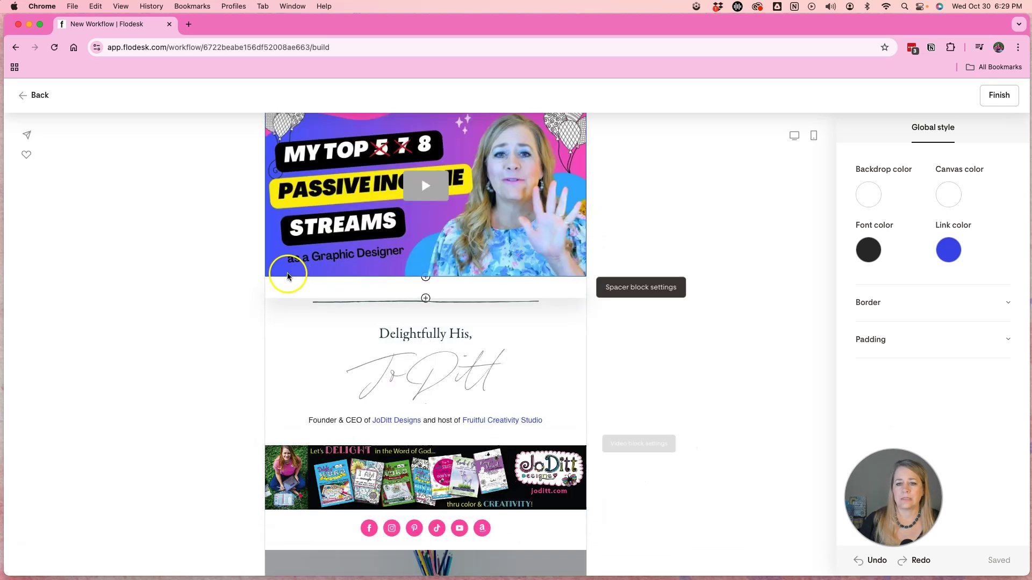
pyautogui.scroll(7, 287, 277)
pyautogui.scroll(14, 288, 277)
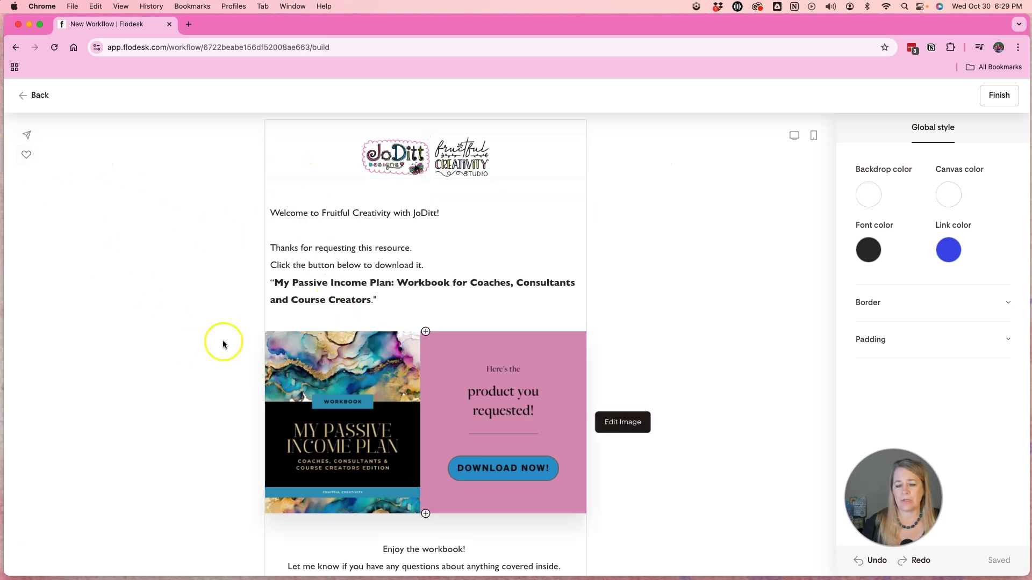
# - Examine the email's signature, founder line with its links, banner, social icons and P.S. heading for the favorite business tools
pyautogui.scroll(-2, 211, 327)
pyautogui.scroll(-10, 212, 327)
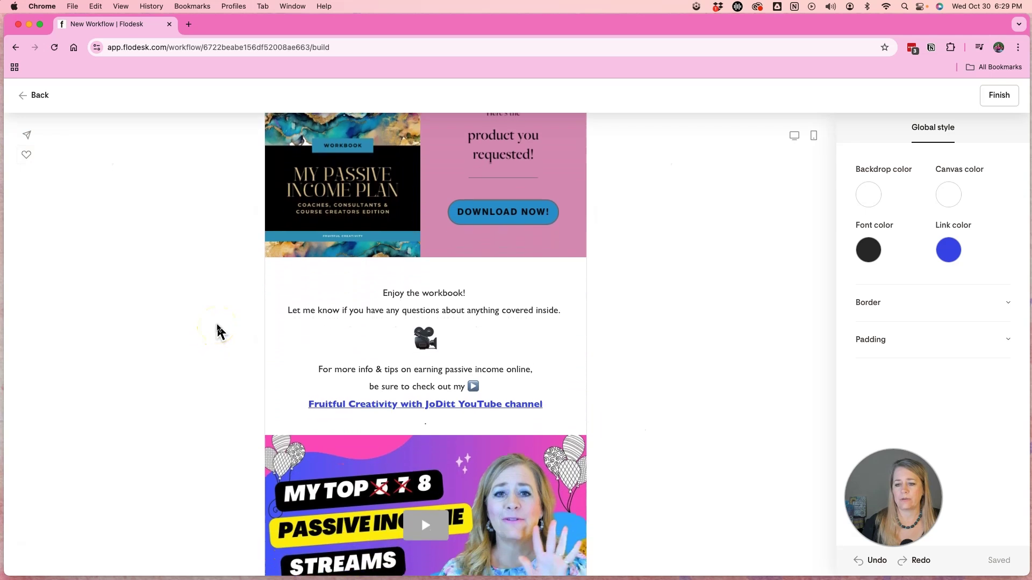
pyautogui.scroll(-12, 218, 319)
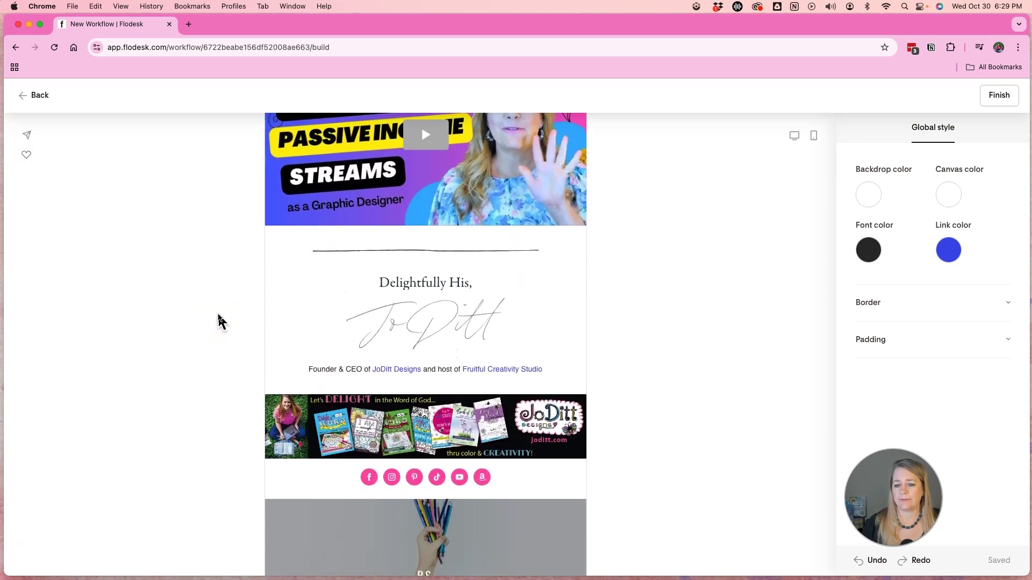
pyautogui.scroll(1, 218, 319)
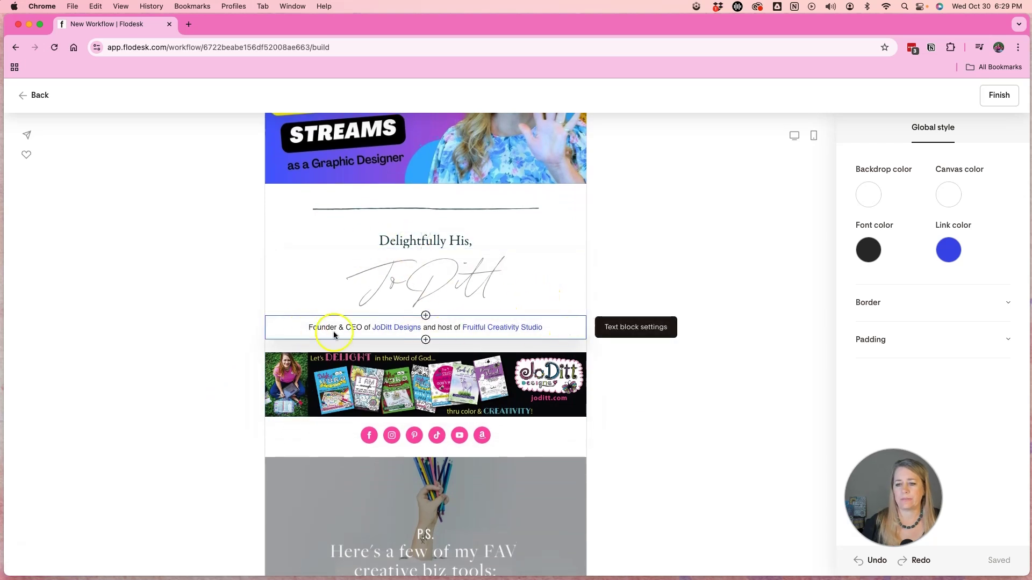
pyautogui.scroll(-2, 566, 328)
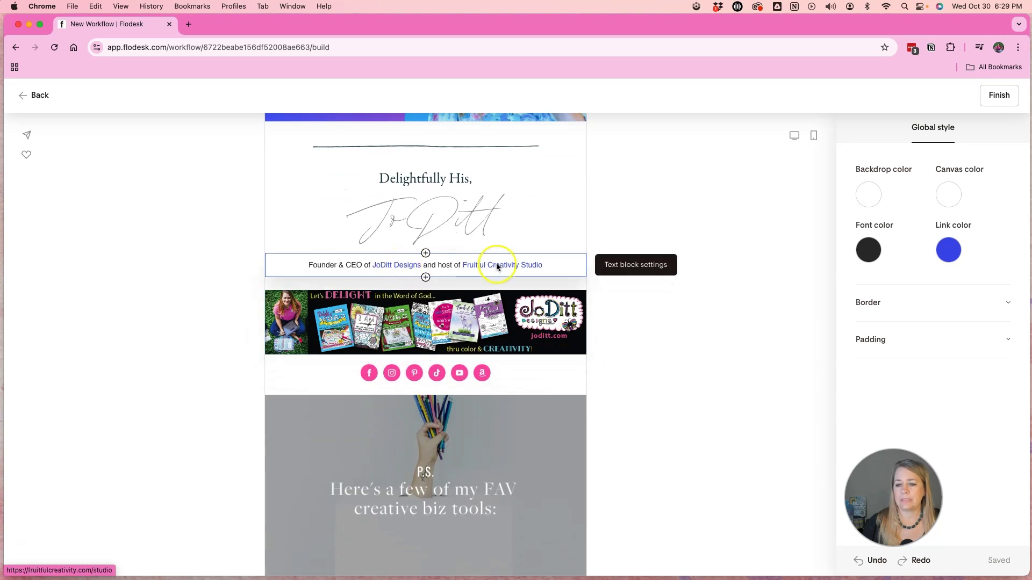
pyautogui.scroll(-3, 585, 346)
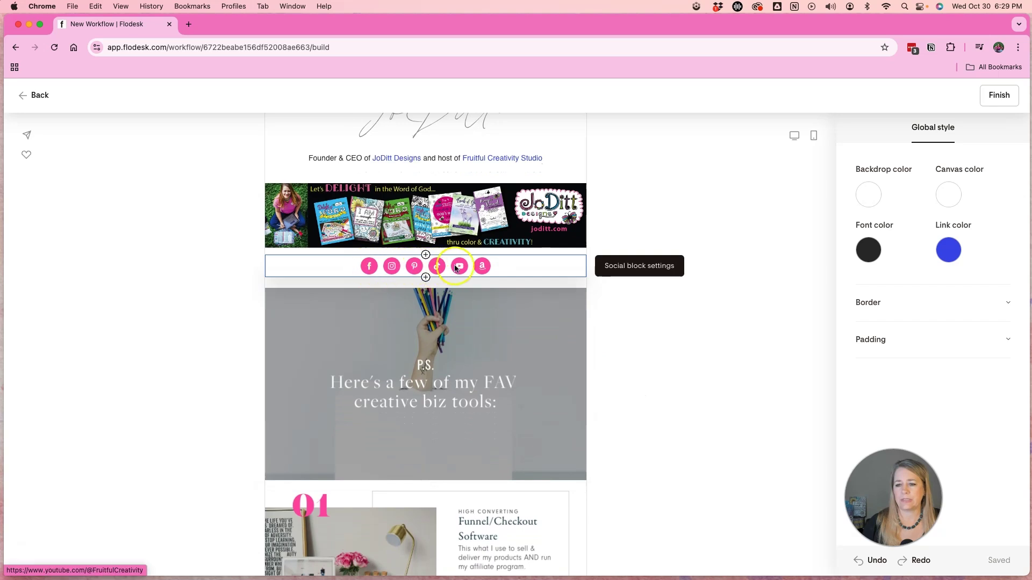
pyautogui.scroll(-1, 511, 346)
pyautogui.scroll(-3, 511, 345)
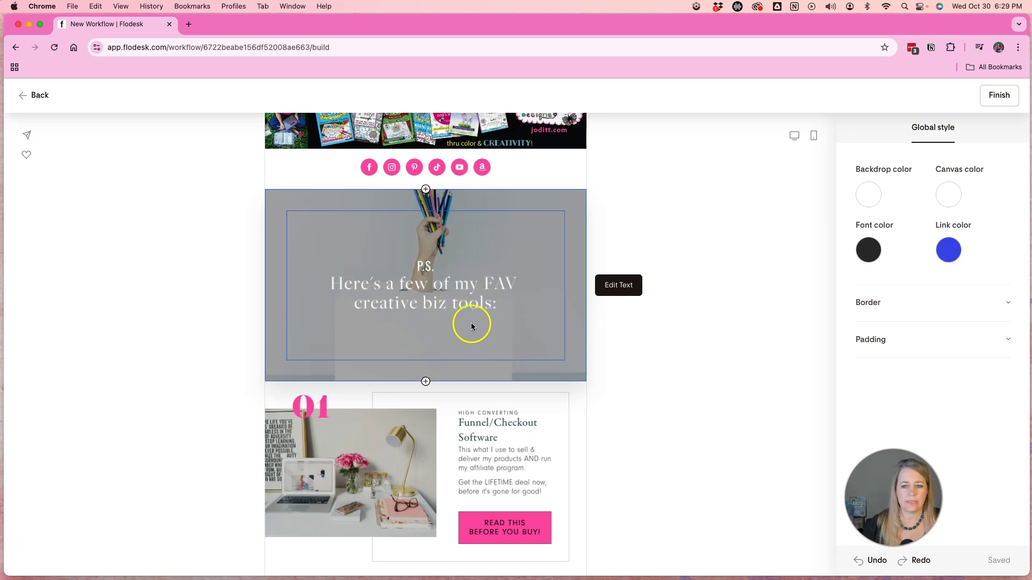
pyautogui.scroll(-3, 578, 336)
pyautogui.scroll(6, 579, 336)
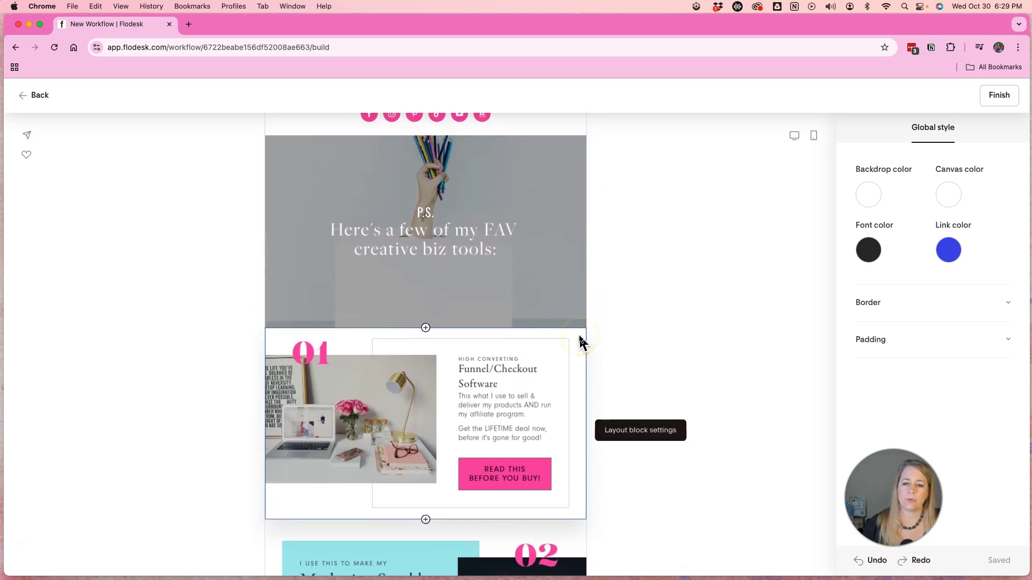
pyautogui.scroll(6, 579, 338)
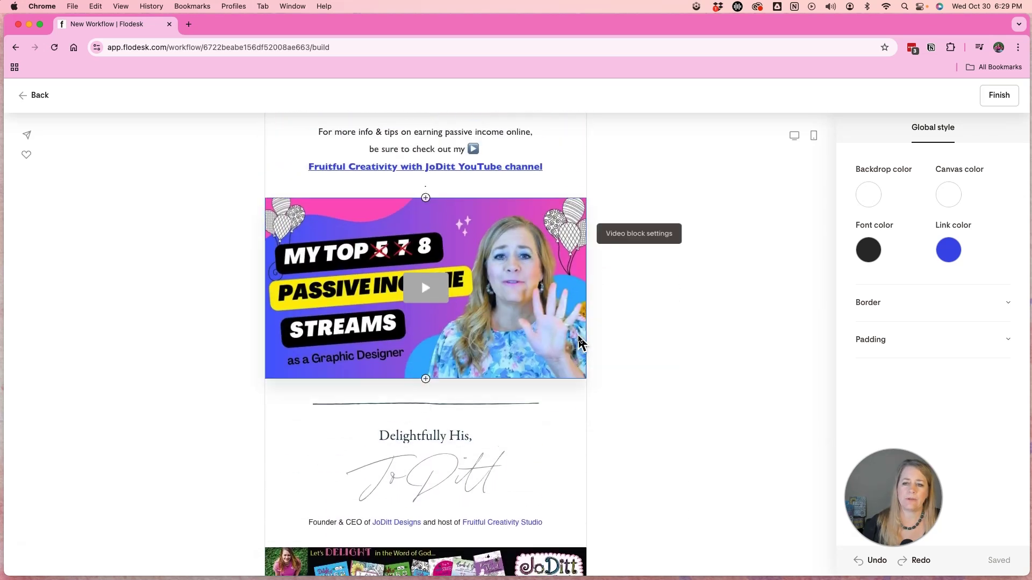
pyautogui.scroll(3, 537, 349)
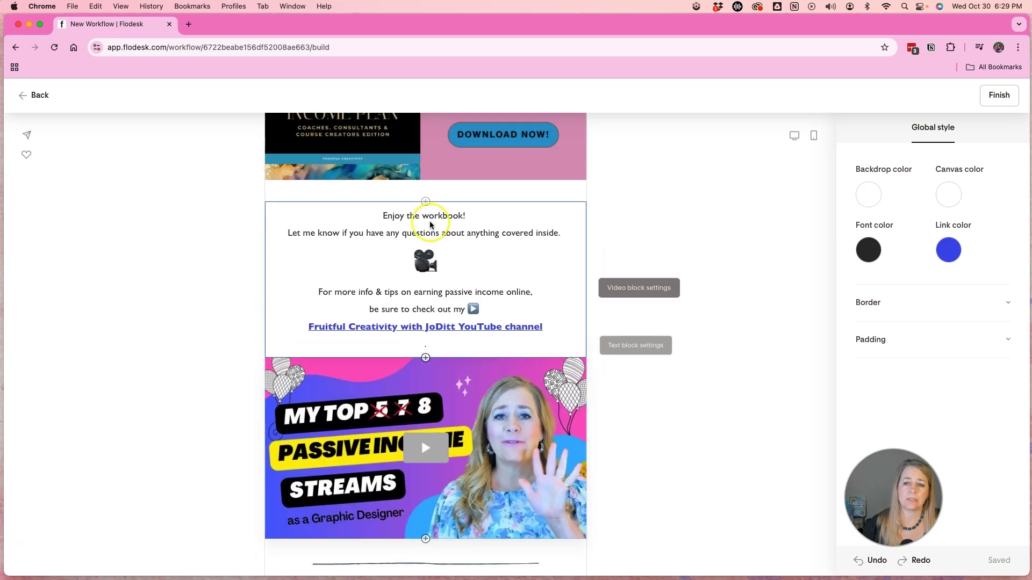
pyautogui.scroll(2, 414, 196)
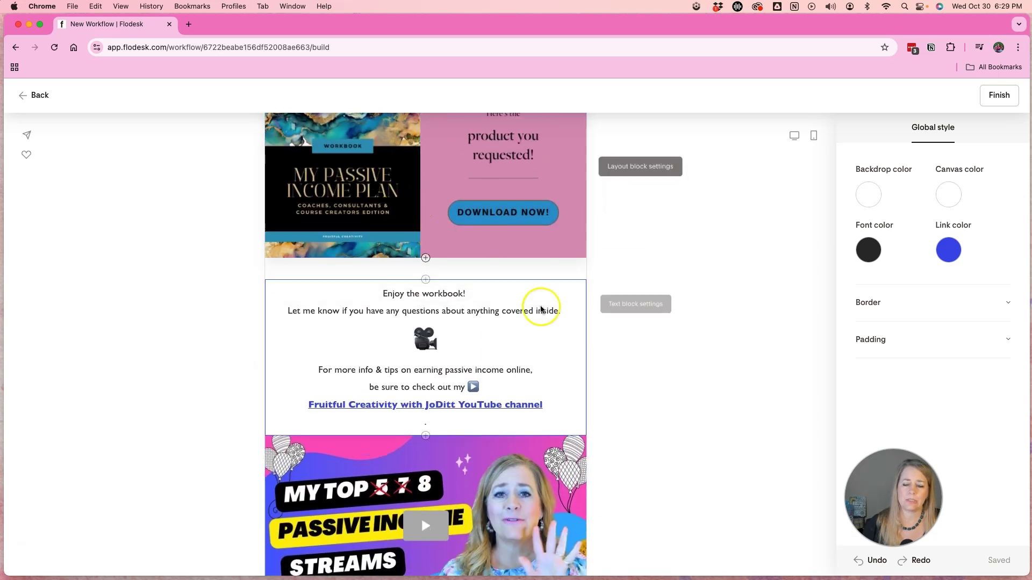
# - Look through the numbered tool recommendation blocks 01 to 04, checking their images, descriptions and link buttons
pyautogui.scroll(-2, 585, 326)
pyautogui.scroll(-13, 615, 325)
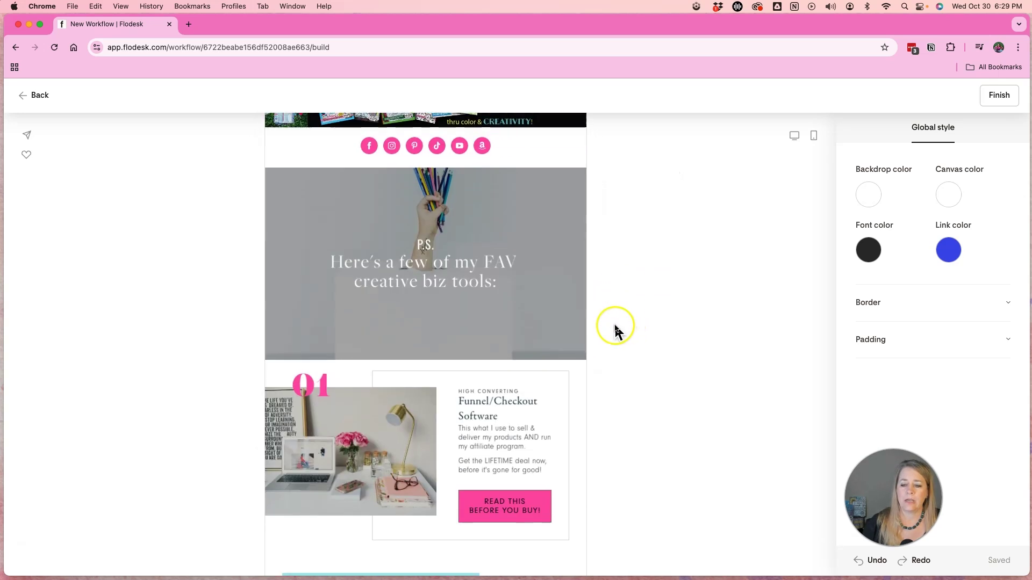
pyautogui.scroll(-1, 614, 326)
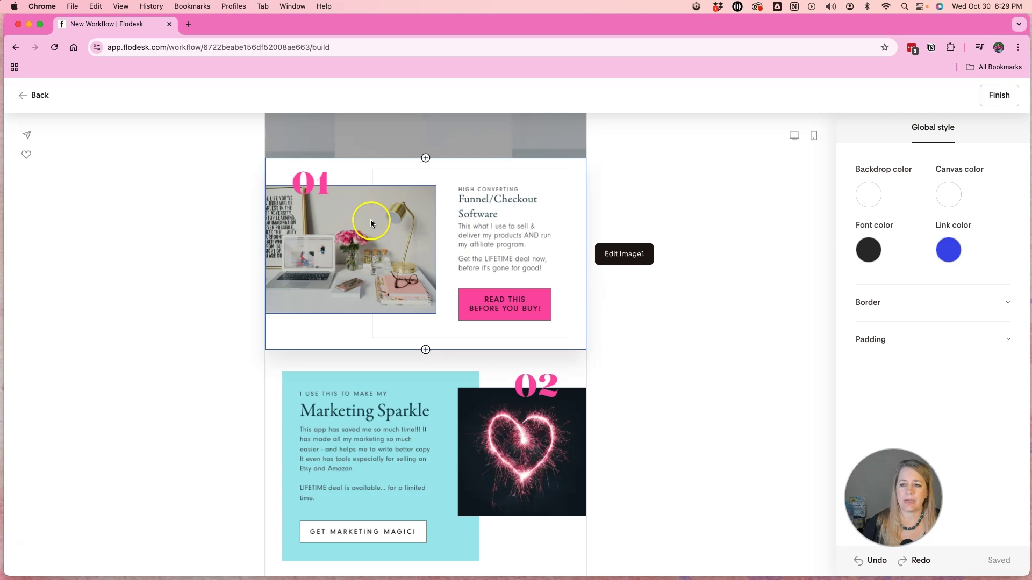
pyautogui.scroll(-2, 517, 309)
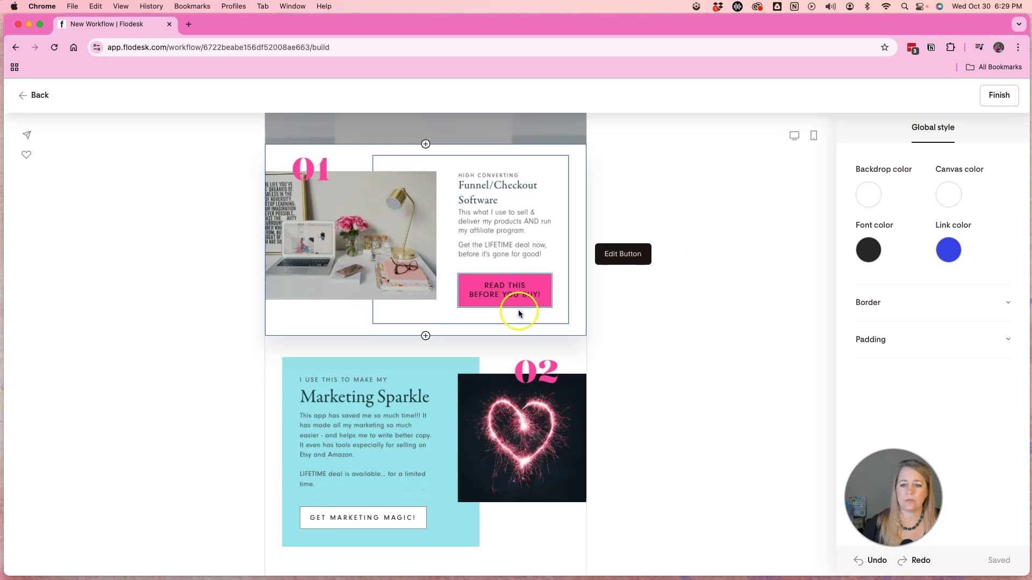
pyautogui.scroll(-1, 437, 402)
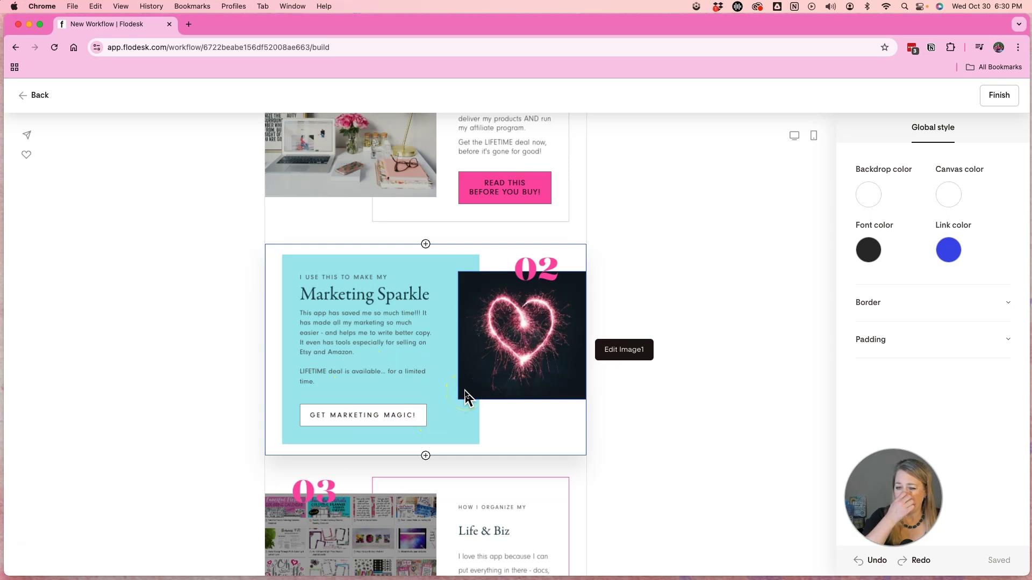
pyautogui.scroll(-4, 465, 397)
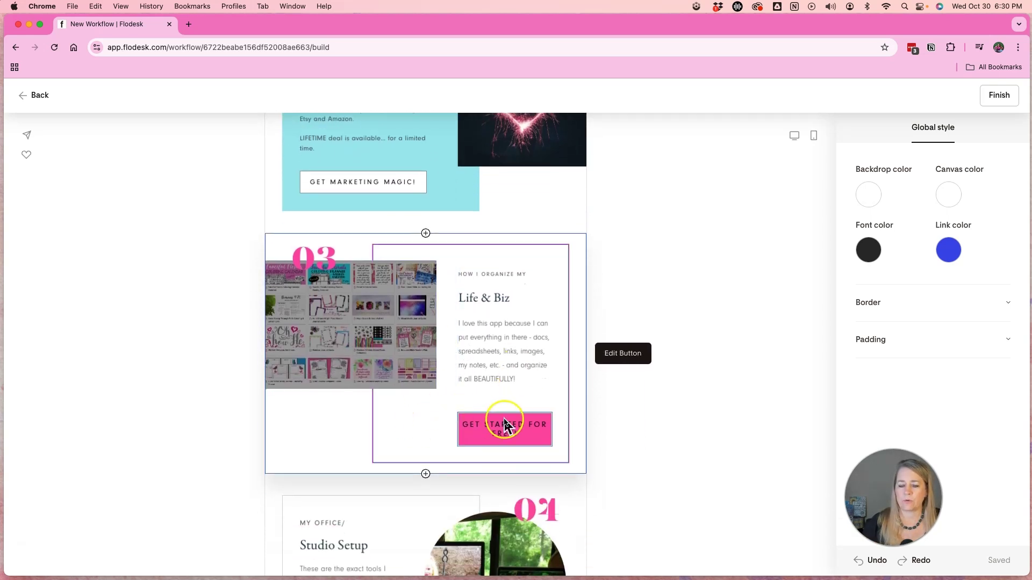
pyautogui.scroll(-1, 399, 398)
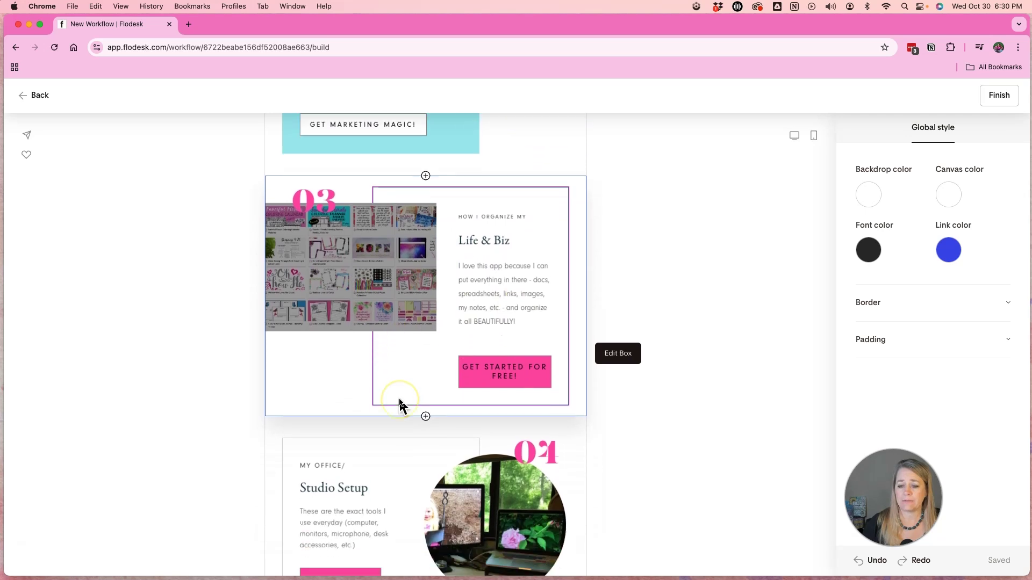
pyautogui.scroll(-4, 398, 401)
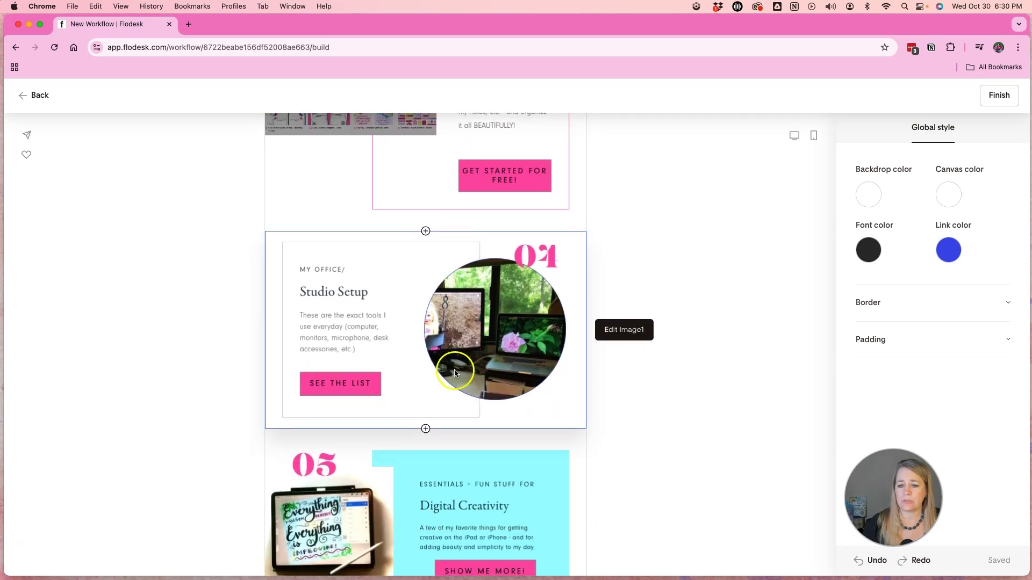
# - Recheck the recommendation blocks through 05 Digital Creativity, and read the yellow Flodesk discount text above the Instagram feed
pyautogui.scroll(10, 494, 379)
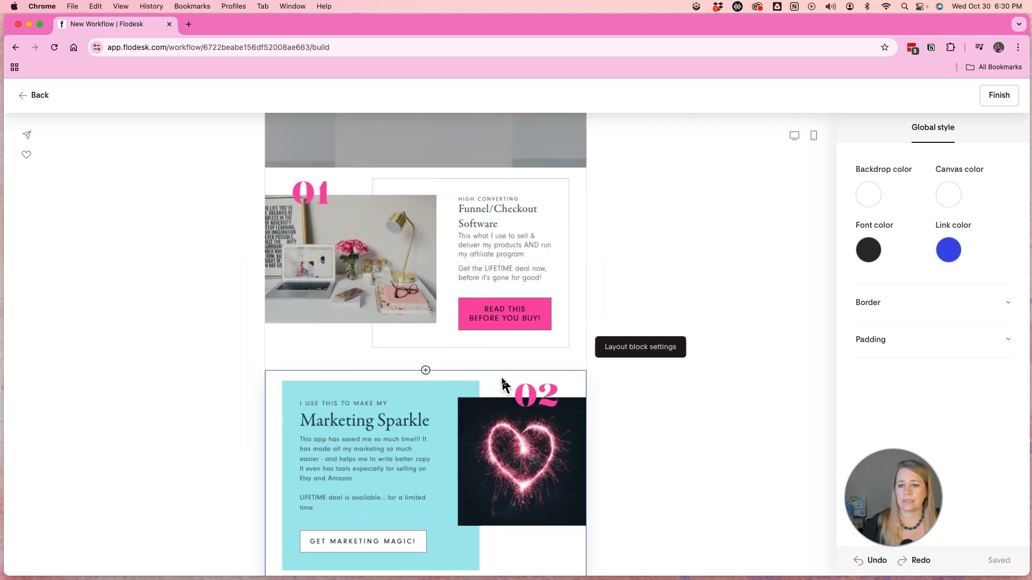
pyautogui.scroll(1, 503, 384)
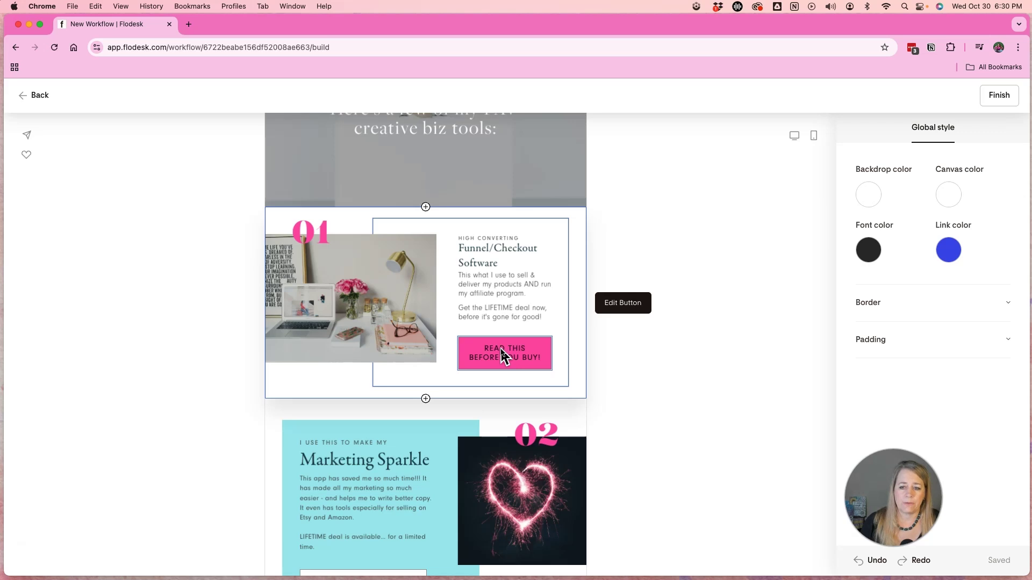
pyautogui.scroll(-6, 501, 354)
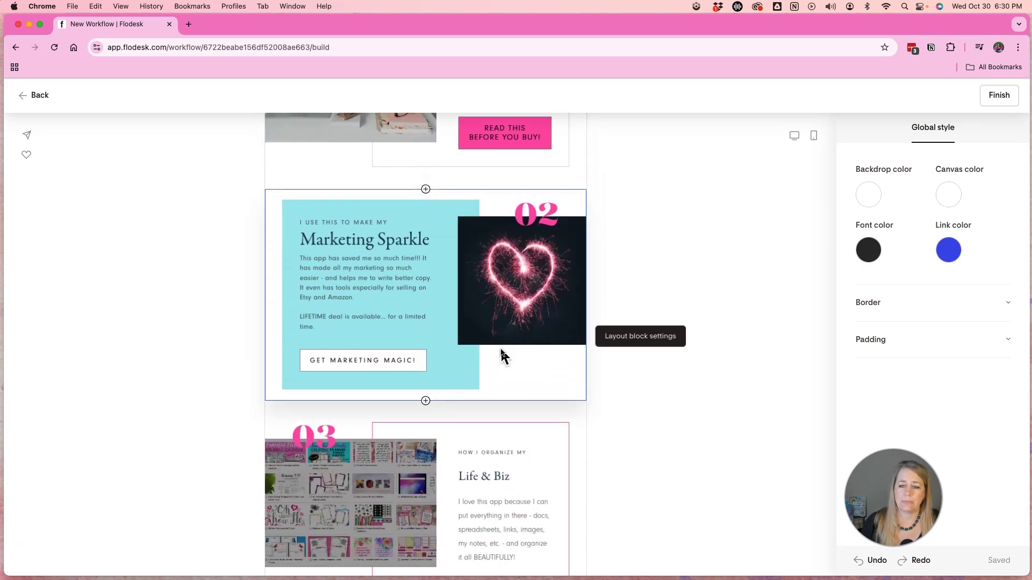
pyautogui.scroll(-7, 501, 354)
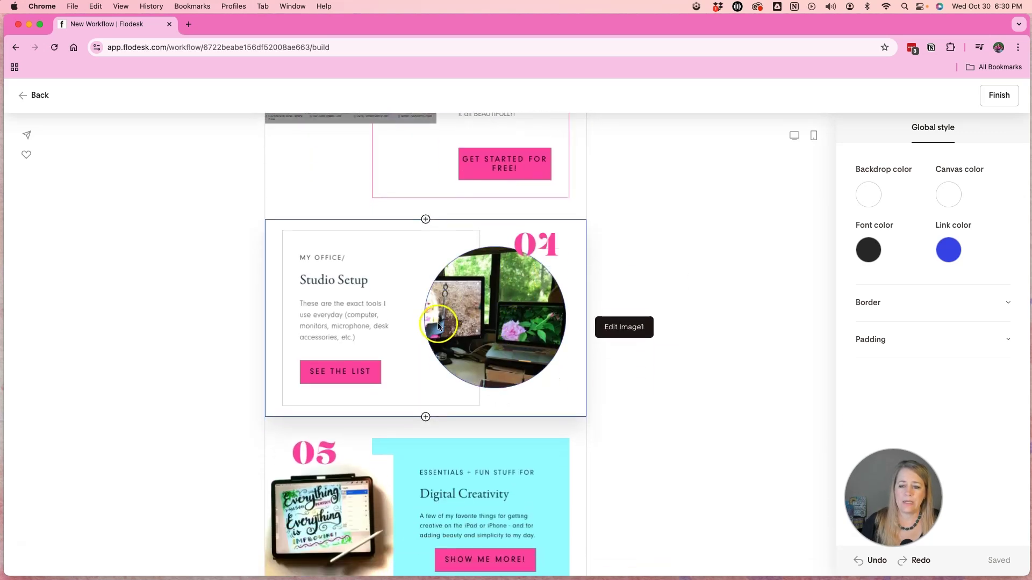
pyautogui.click(429, 349)
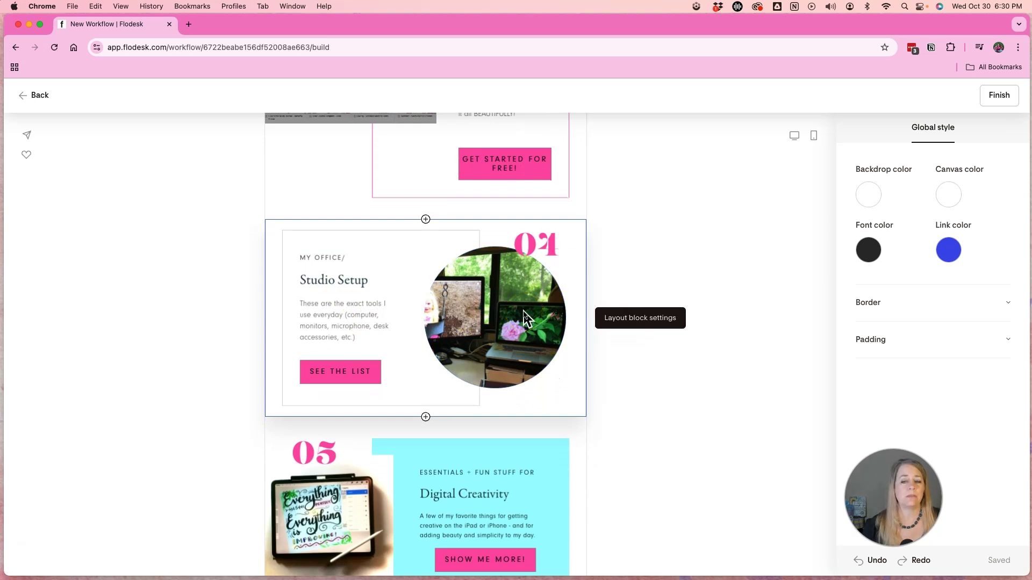
pyautogui.click(344, 373)
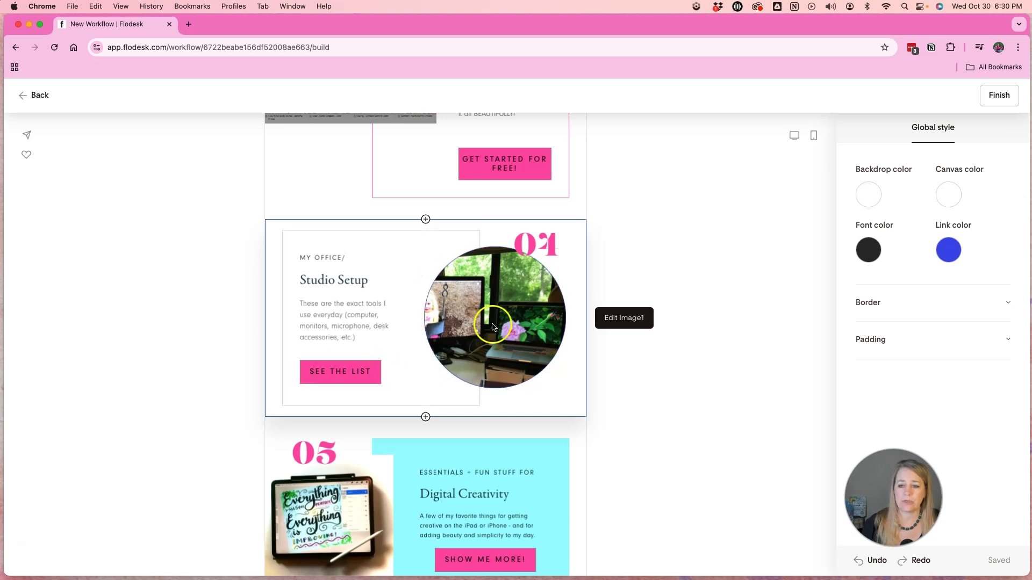
pyautogui.scroll(-5, 499, 327)
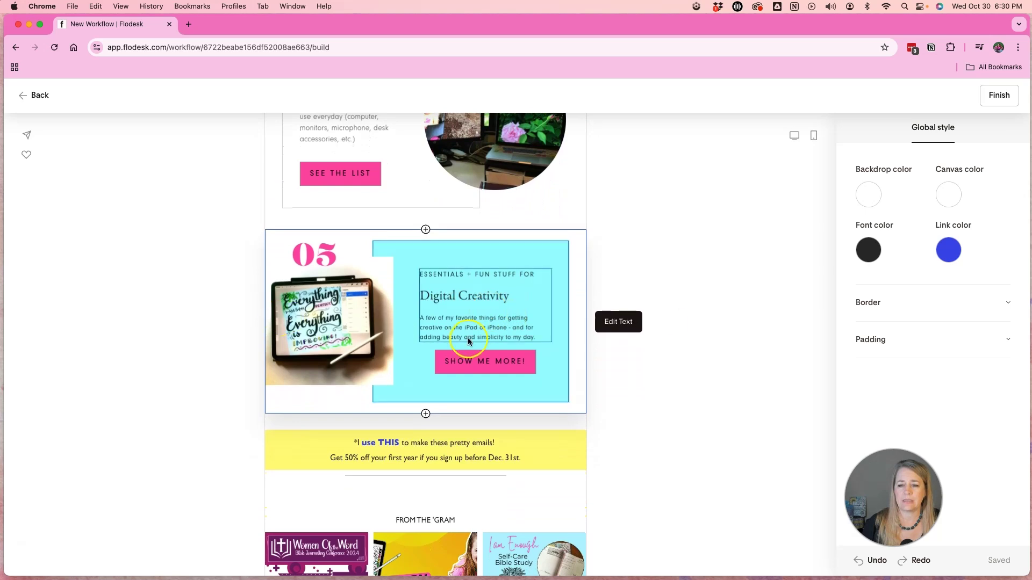
pyautogui.scroll(-3, 504, 368)
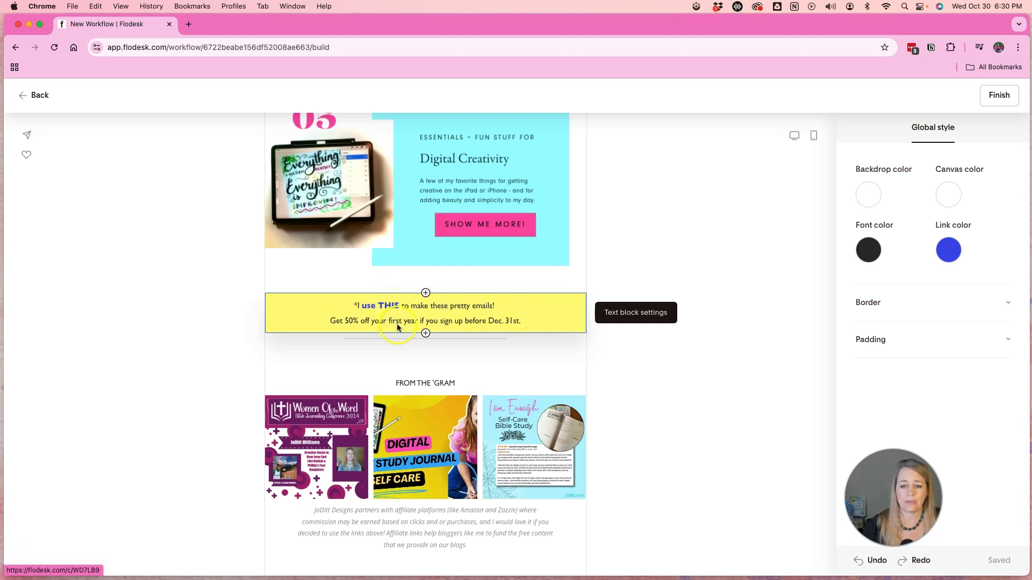
# - Add an Instagram feed block beneath the FROM THE 'GRAM heading, and delete this duplicate feed
pyautogui.scroll(-3, 490, 364)
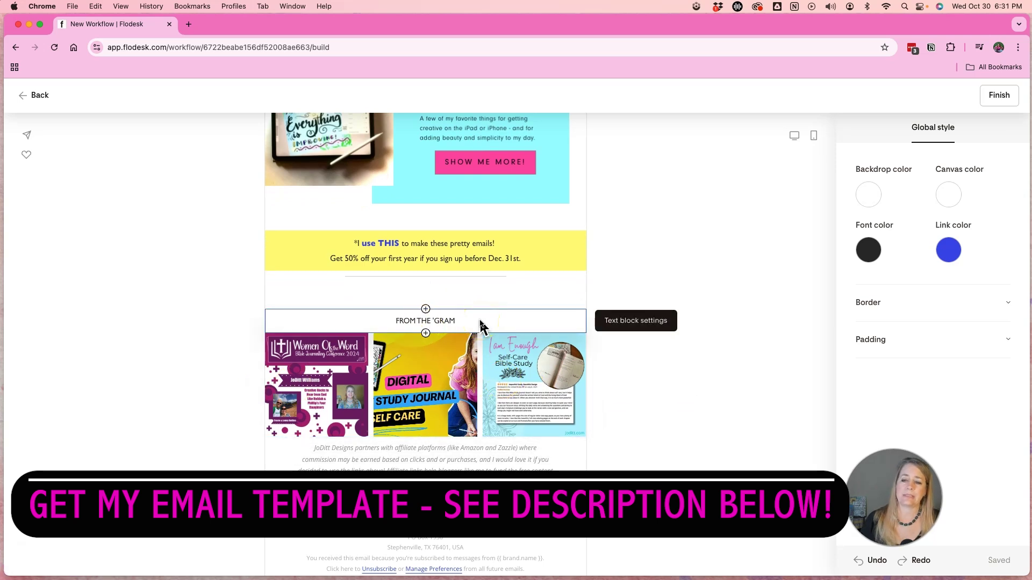
pyautogui.click(426, 333)
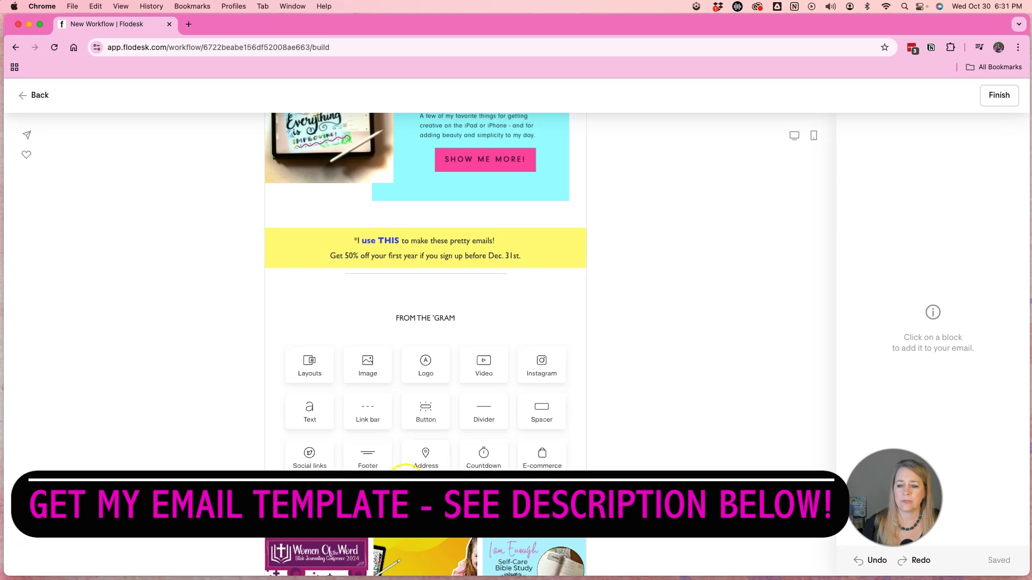
pyautogui.click(549, 368)
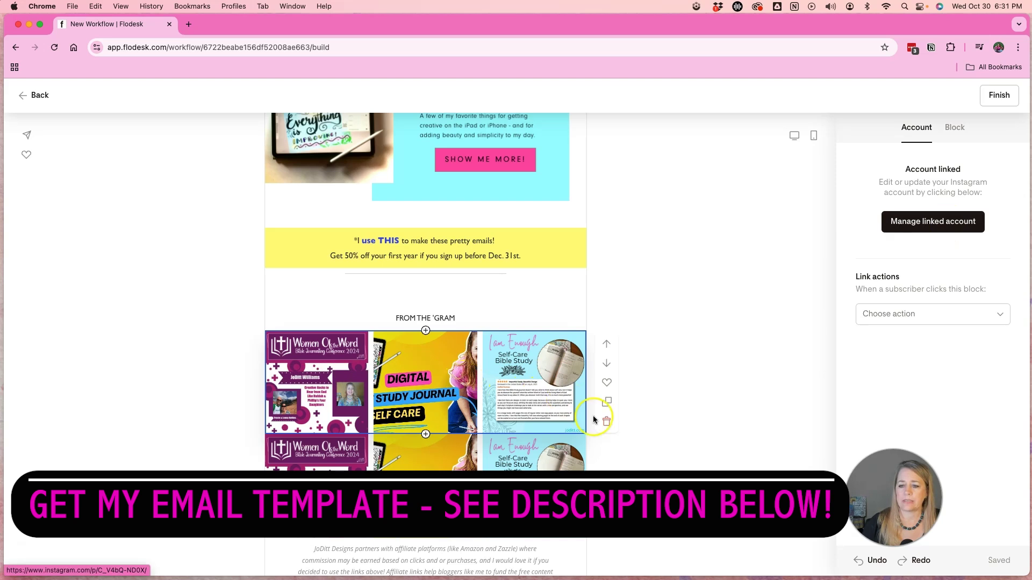
pyautogui.click(606, 421)
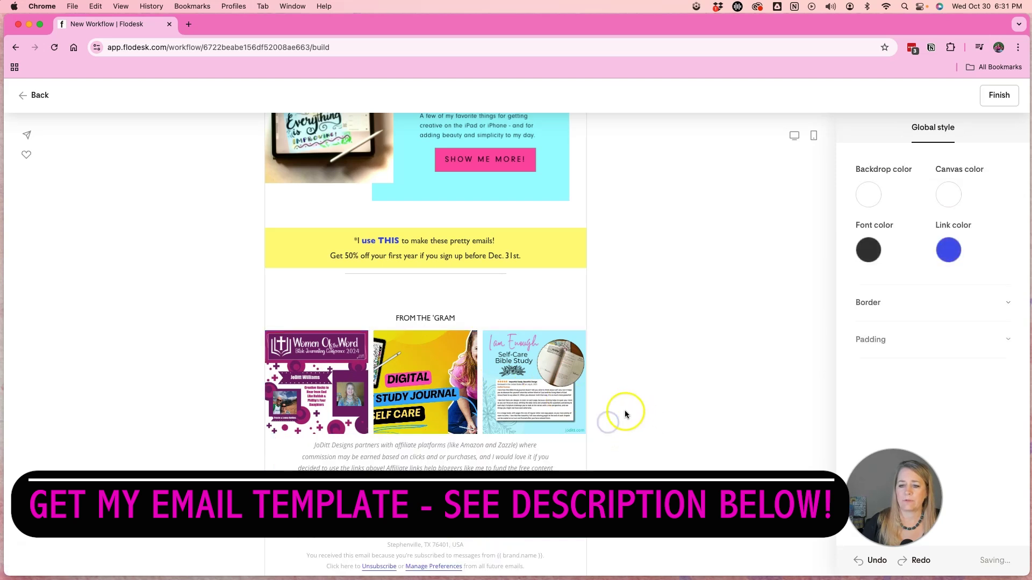
# - Add a second social links block directly below the pink social icons
pyautogui.scroll(5, 504, 347)
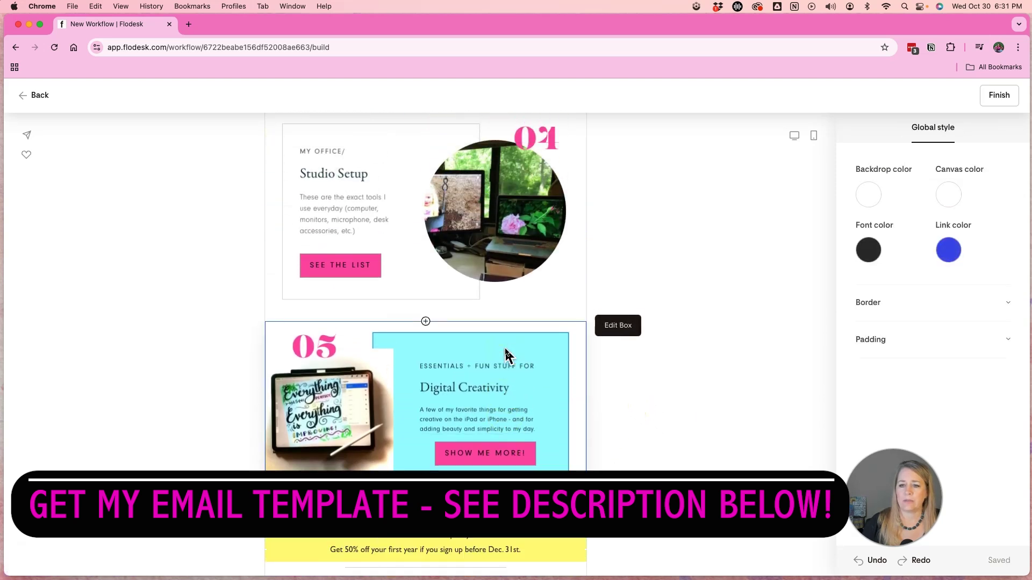
pyautogui.scroll(10, 505, 349)
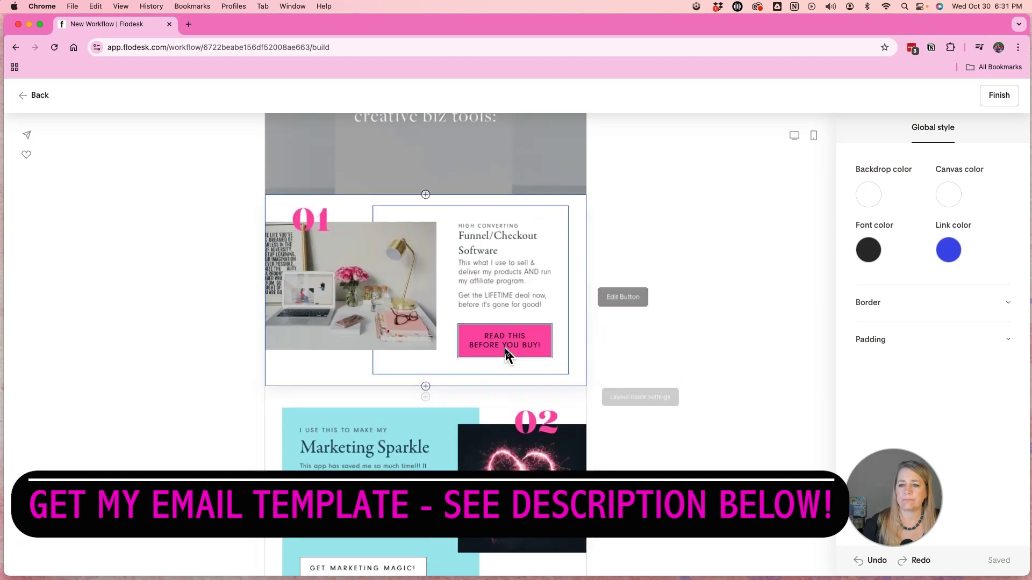
pyautogui.scroll(6, 505, 351)
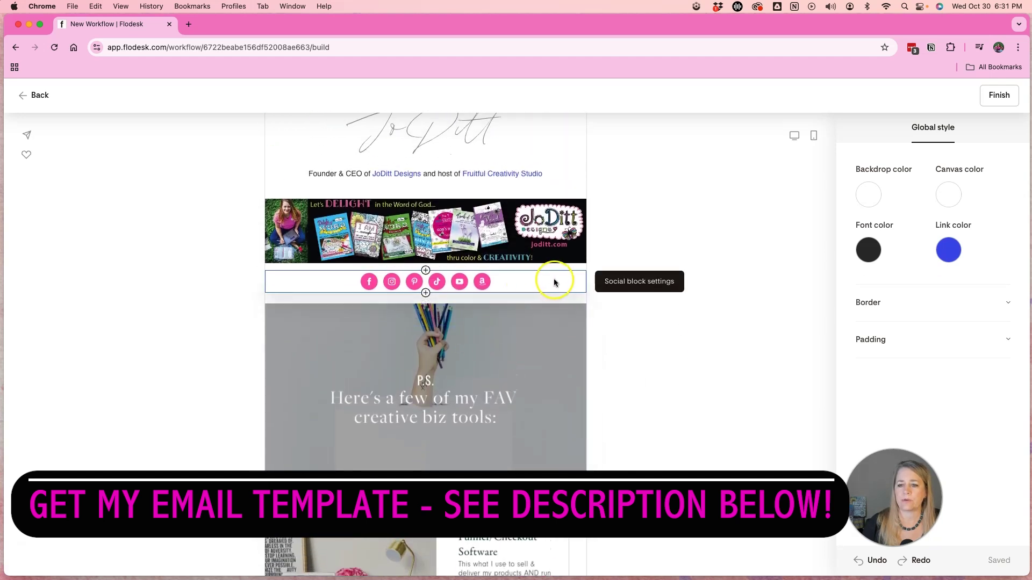
pyautogui.click(553, 282)
pyautogui.click(426, 293)
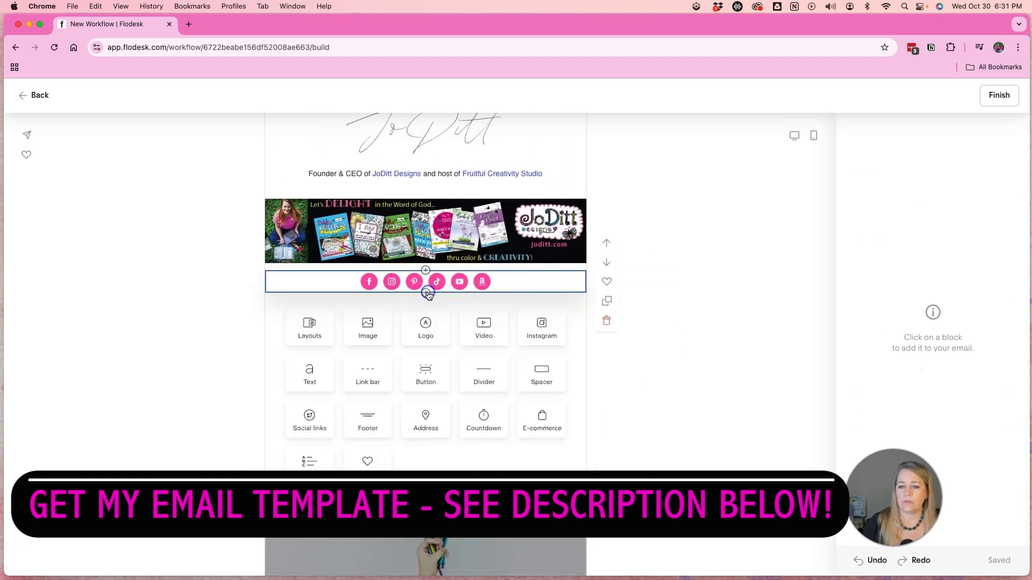
pyautogui.click(310, 421)
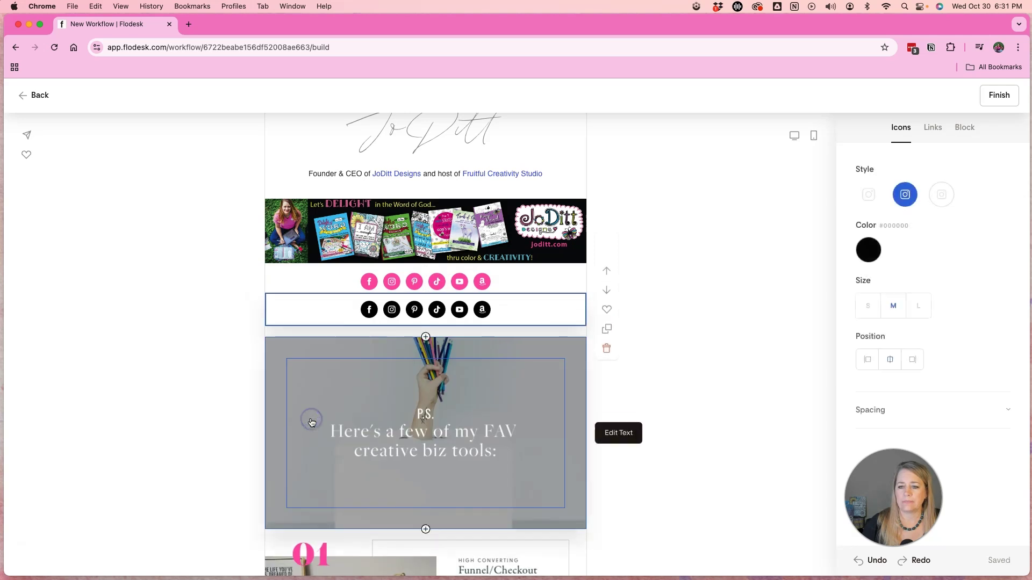
# - Inspect the linked social accounts and the Instagram link's URL without changing them
pyautogui.click(933, 128)
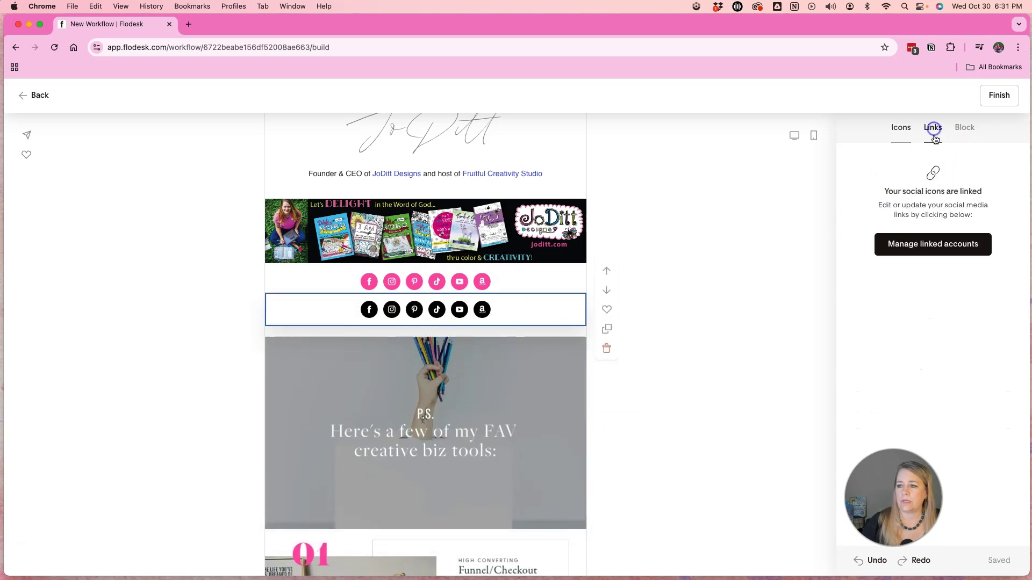
pyautogui.click(967, 247)
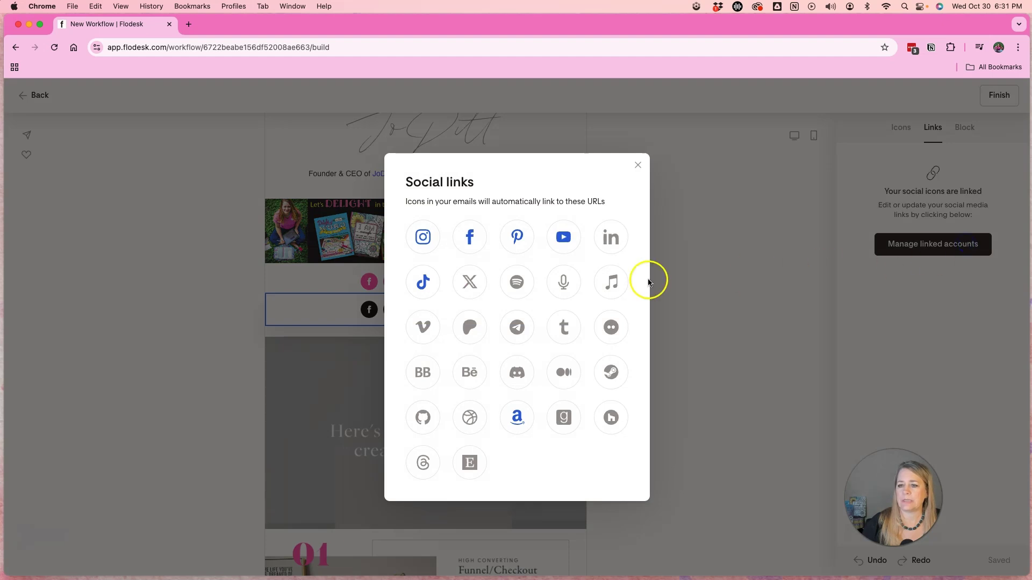
pyautogui.click(424, 238)
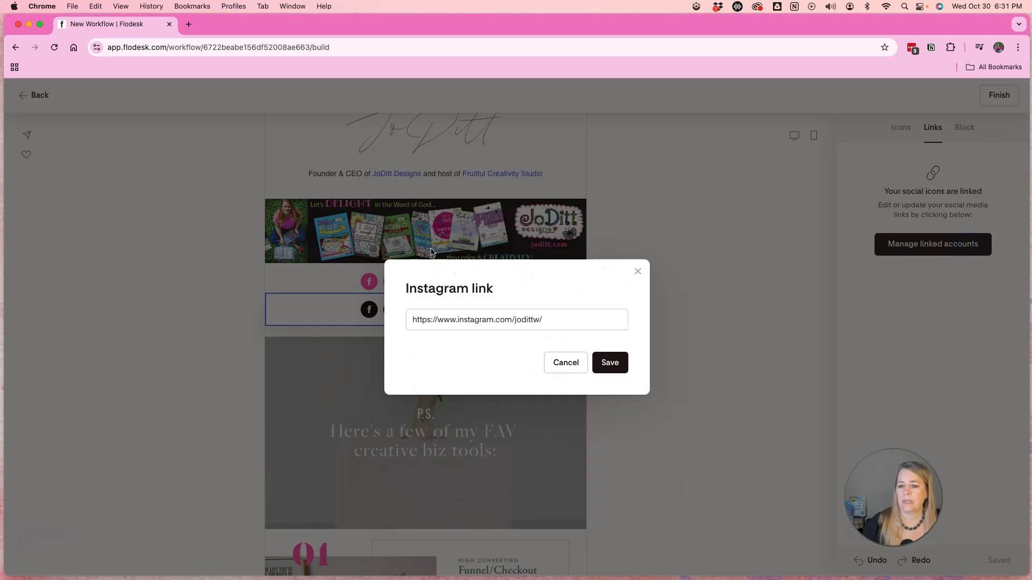
pyautogui.click(562, 364)
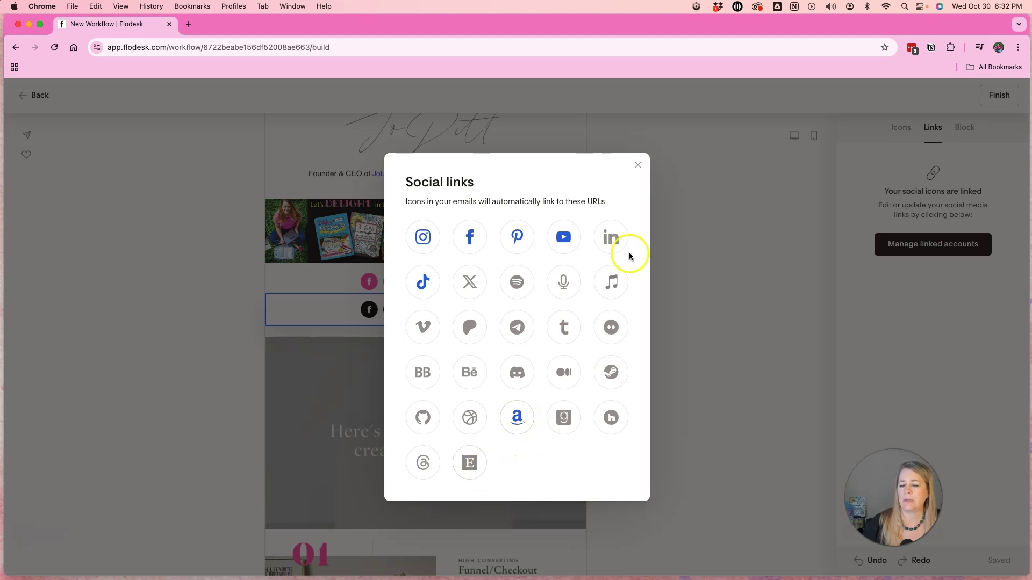
pyautogui.click(639, 167)
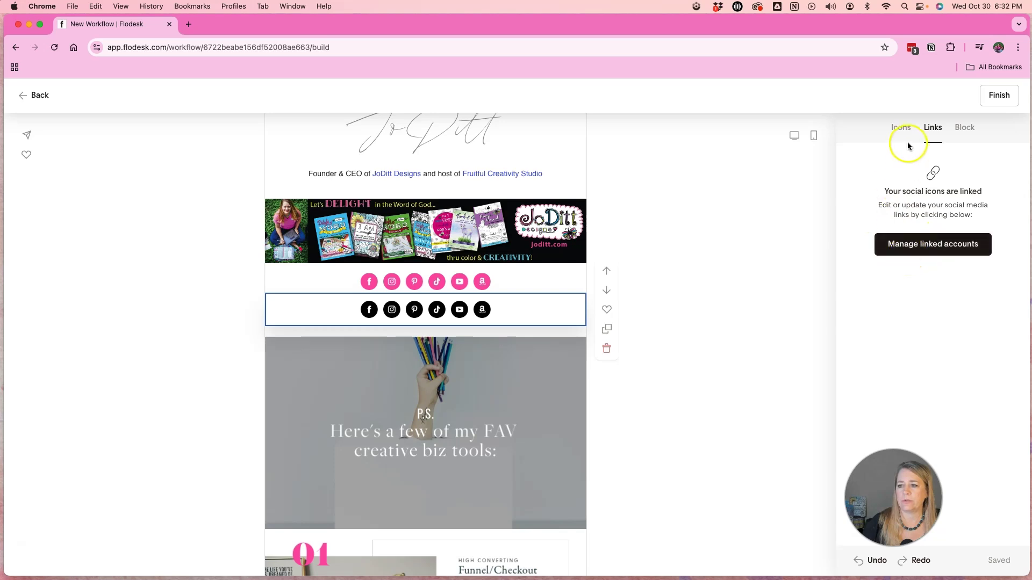
# - Try the outlined circle style on the new social icons, return to the filled circle style, and color them green
pyautogui.click(899, 127)
pyautogui.click(942, 198)
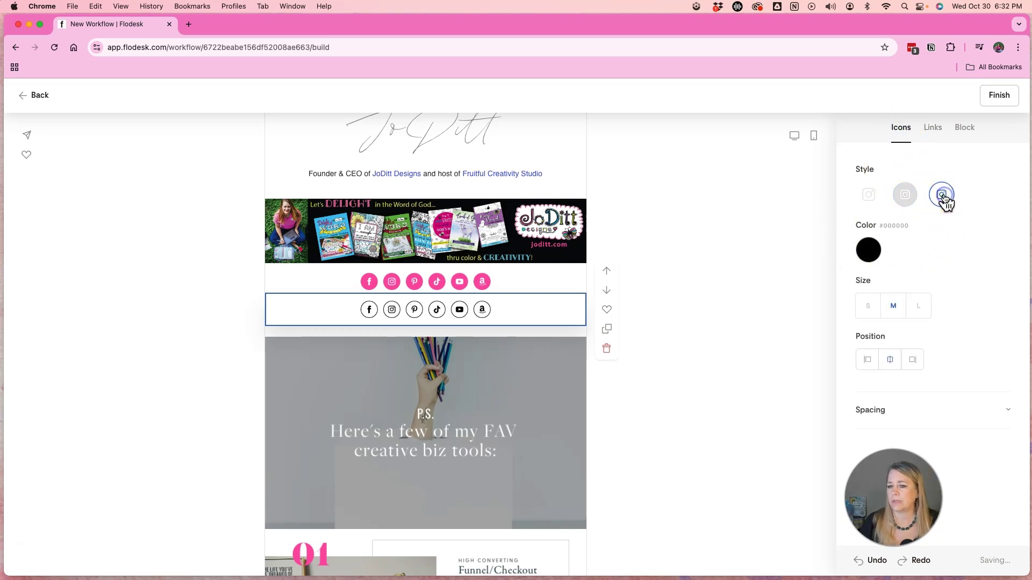
pyautogui.click(911, 211)
pyautogui.click(868, 250)
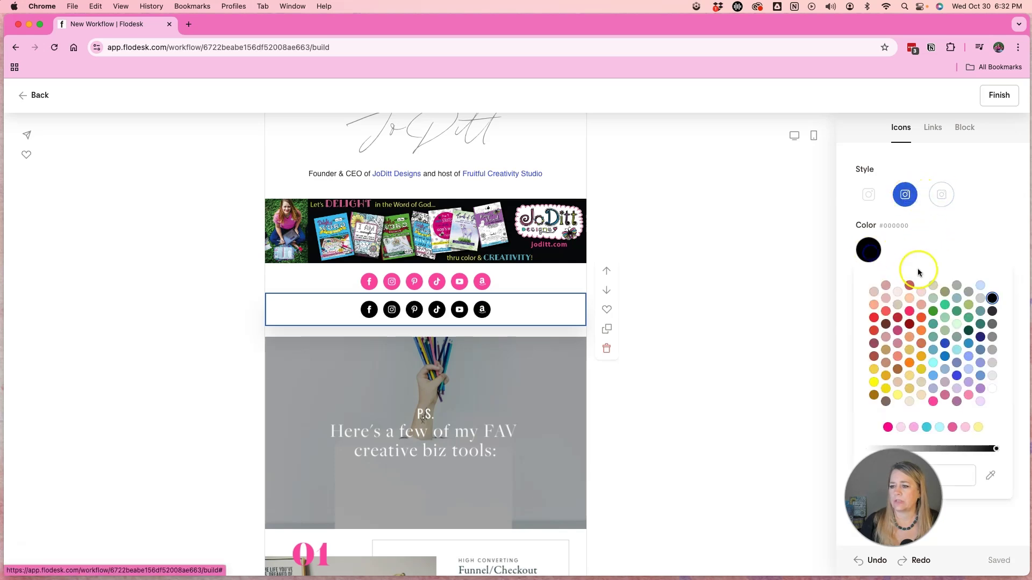
pyautogui.click(933, 314)
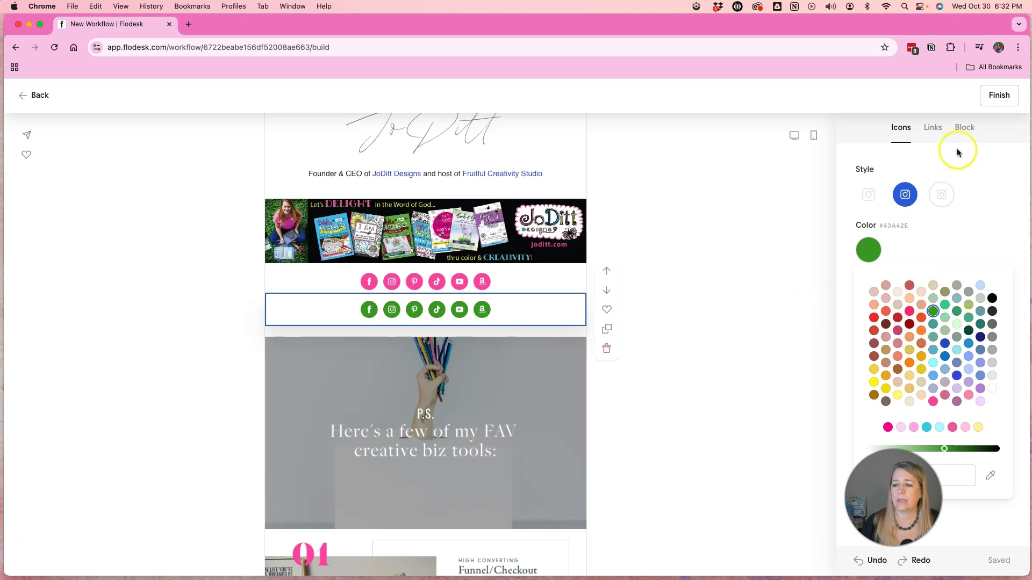
# - Set the new social block's background to #E9CEC5, and delete this duplicate block
pyautogui.click(964, 129)
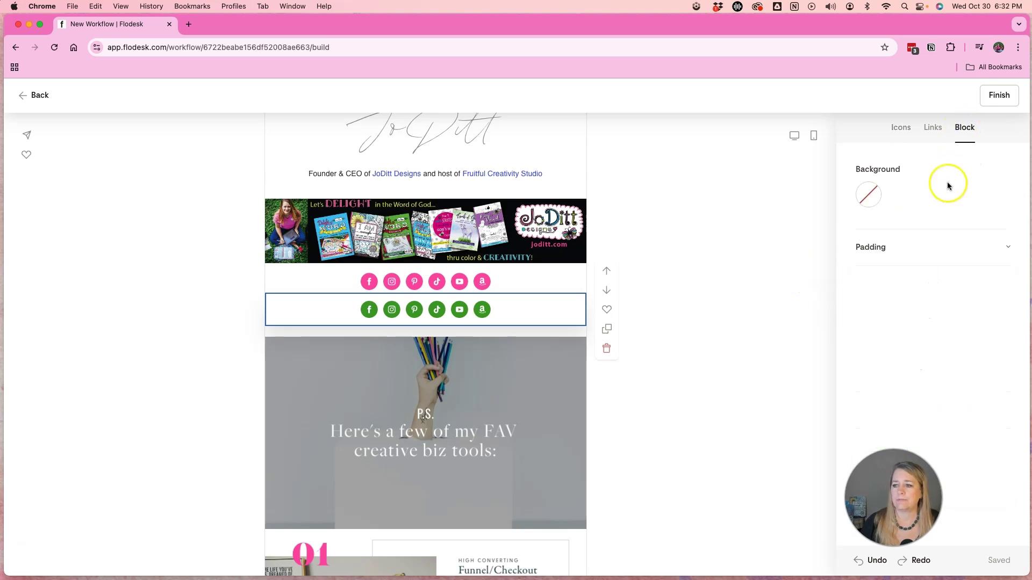
pyautogui.click(870, 198)
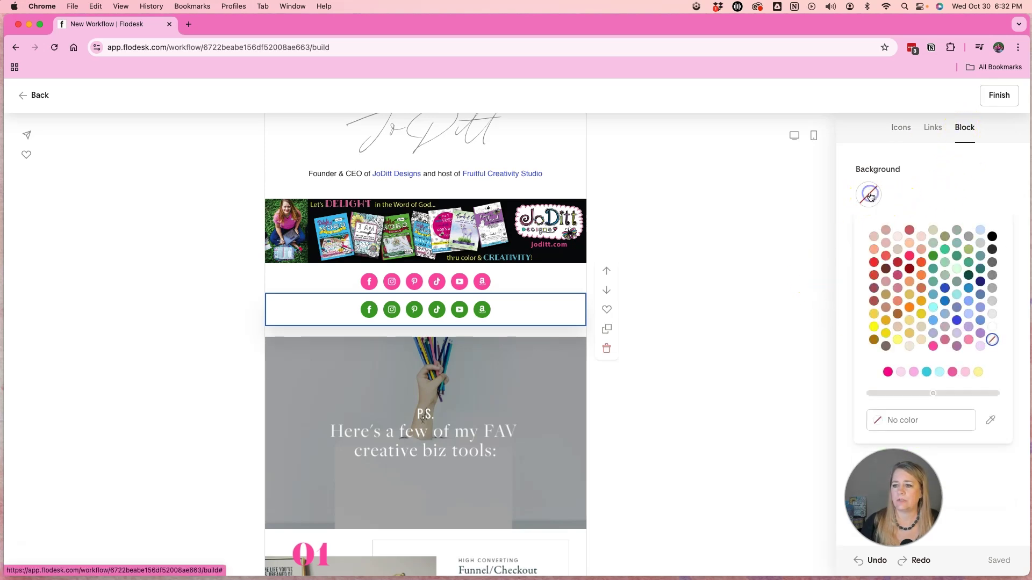
pyautogui.click(873, 236)
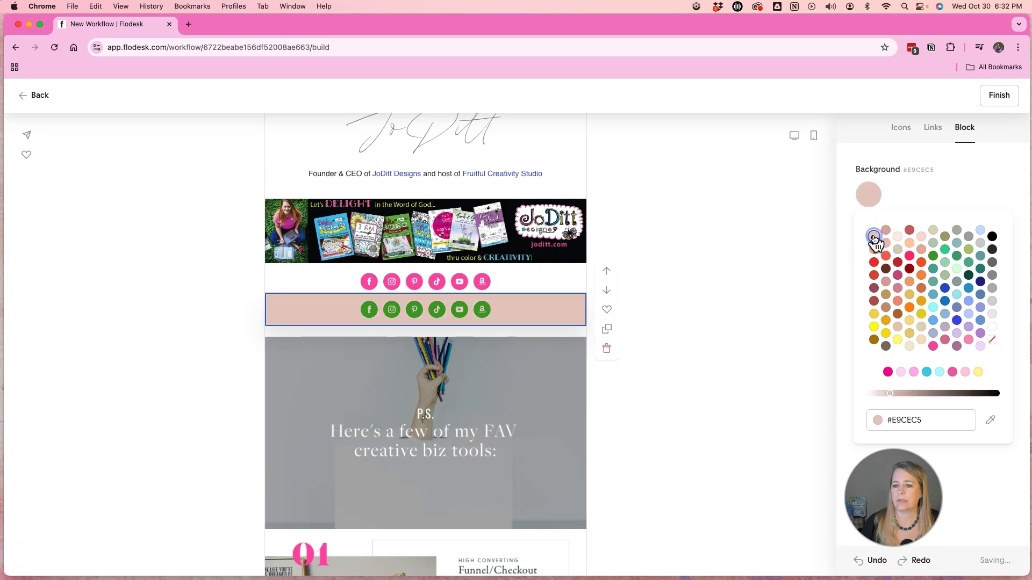
pyautogui.click(700, 313)
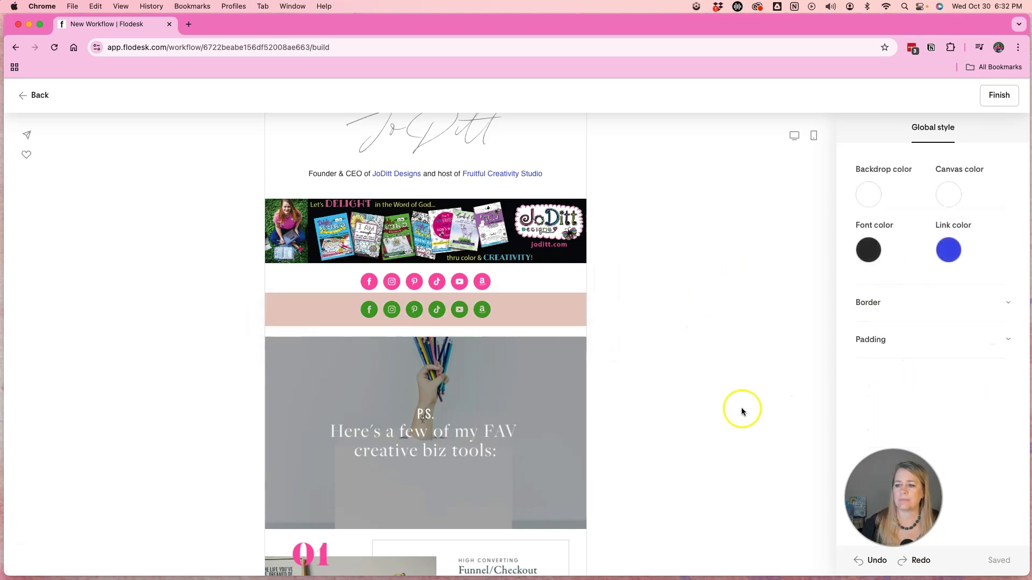
pyautogui.click(559, 313)
pyautogui.click(606, 349)
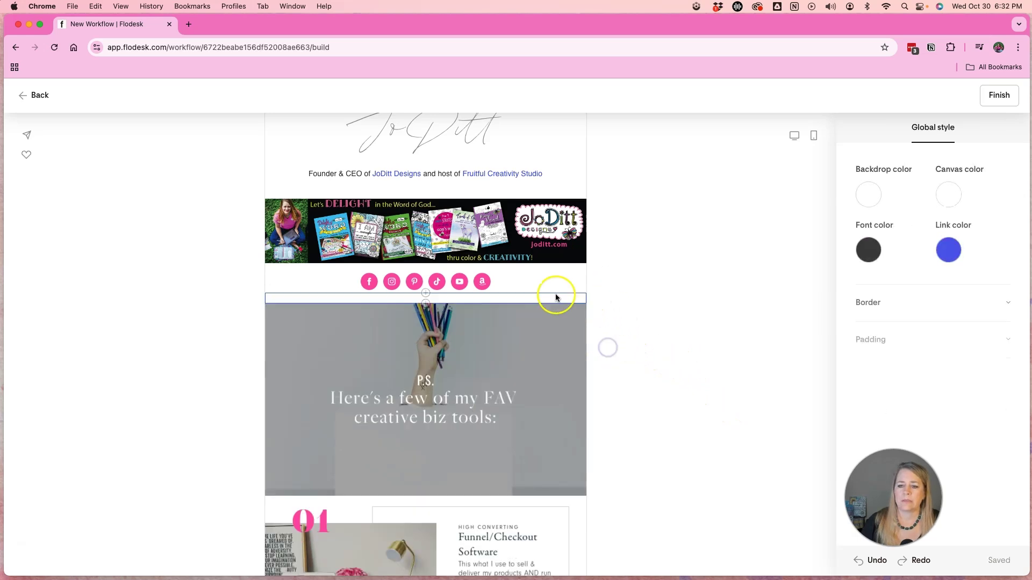
# - Review the email again, from the welcome text and workbook block through the video, signature, banner, social icons and P.S. heading
pyautogui.scroll(-8, 534, 411)
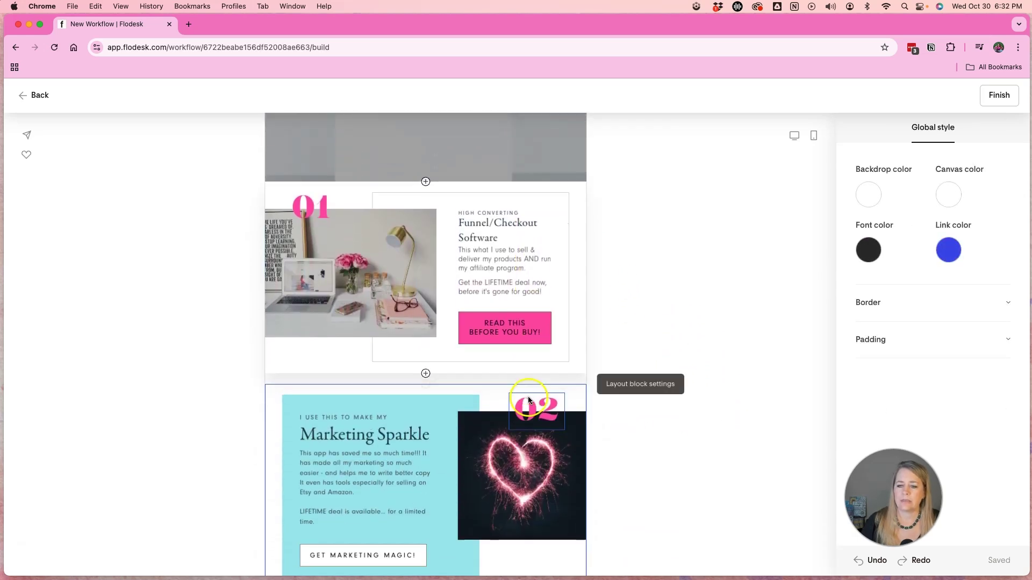
pyautogui.scroll(-10, 526, 398)
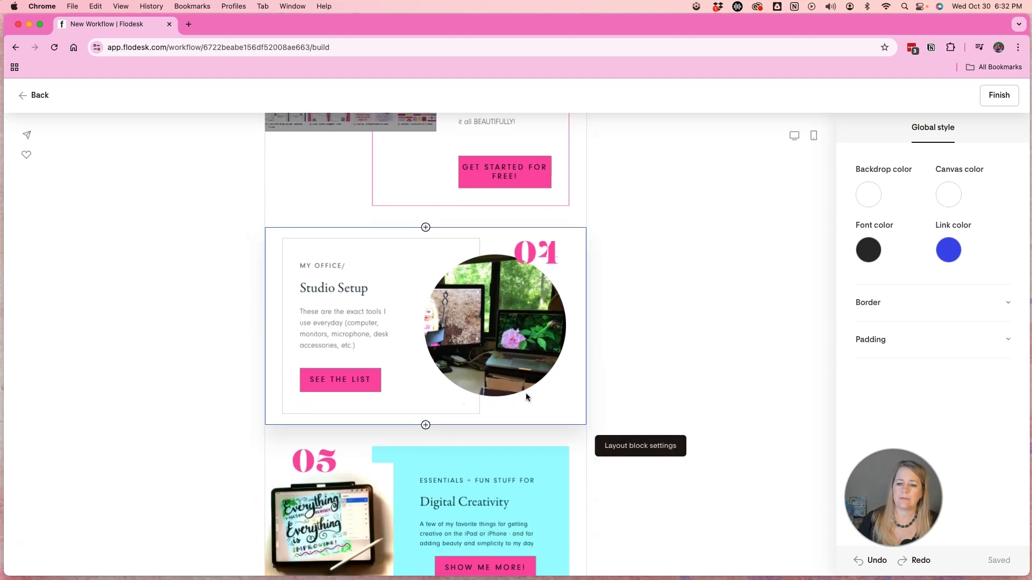
pyautogui.scroll(12, 423, 454)
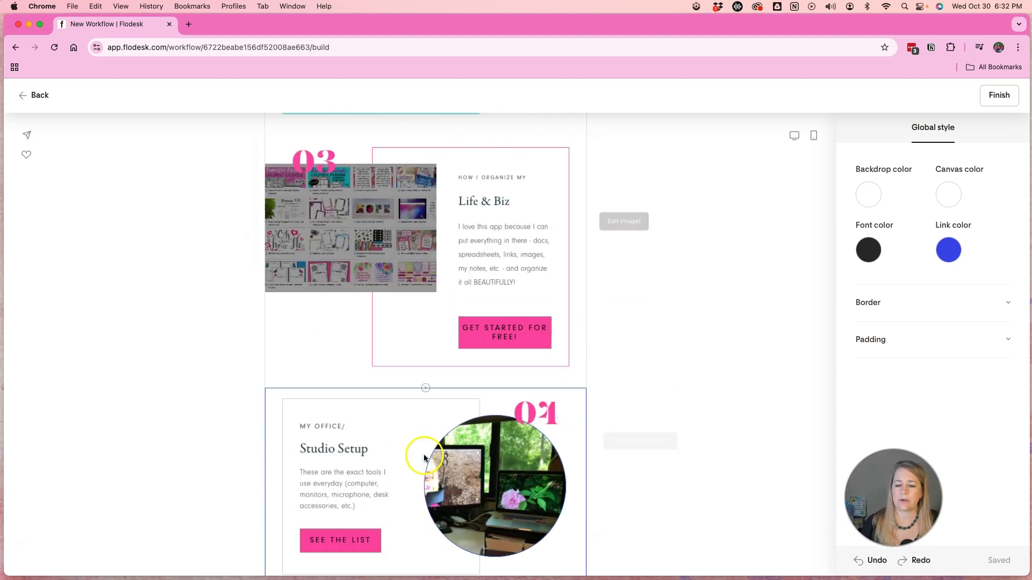
pyautogui.scroll(20, 425, 460)
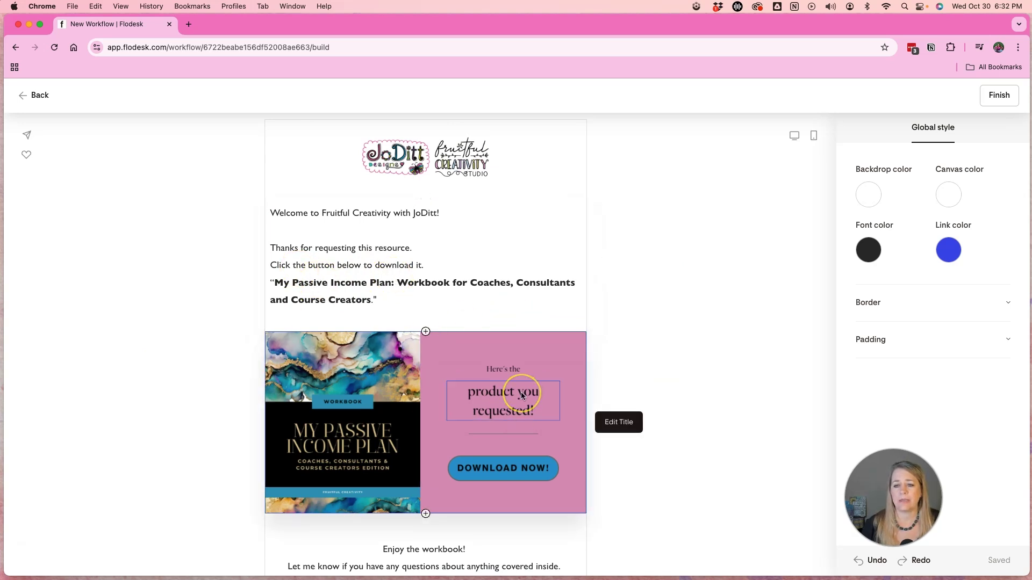
pyautogui.scroll(-10, 521, 400)
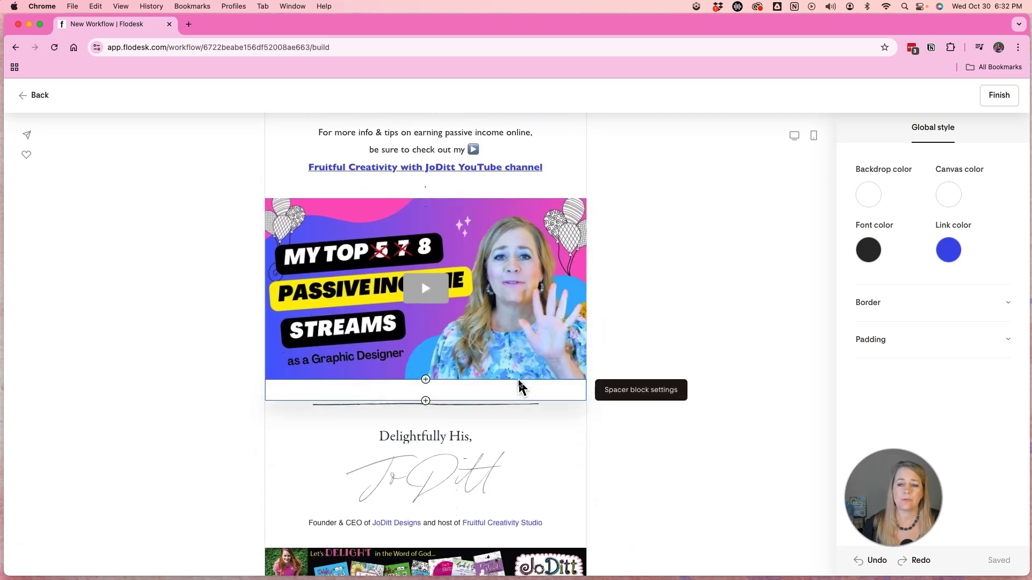
pyautogui.scroll(-7, 519, 387)
pyautogui.scroll(-2, 520, 385)
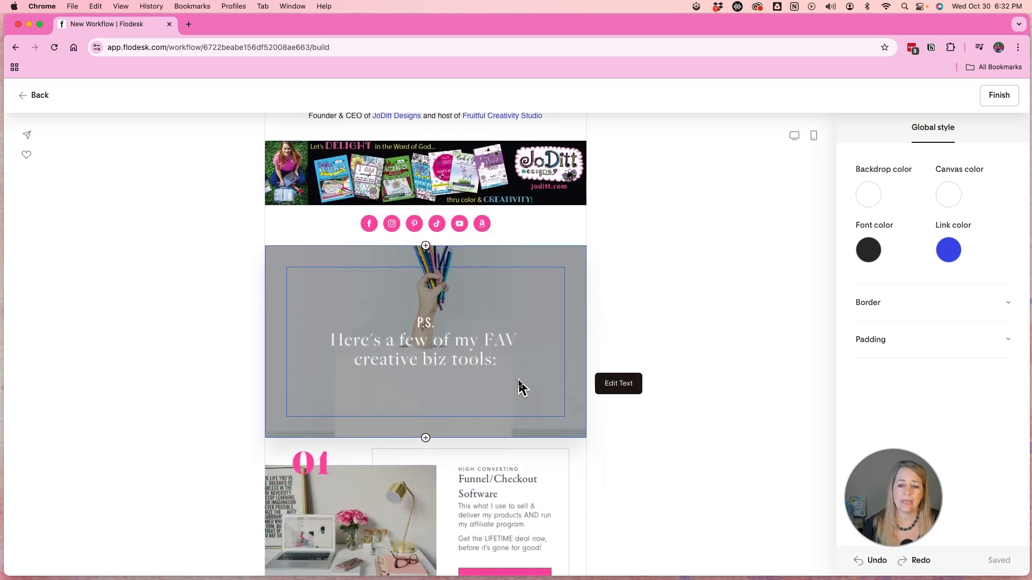
pyautogui.click(411, 371)
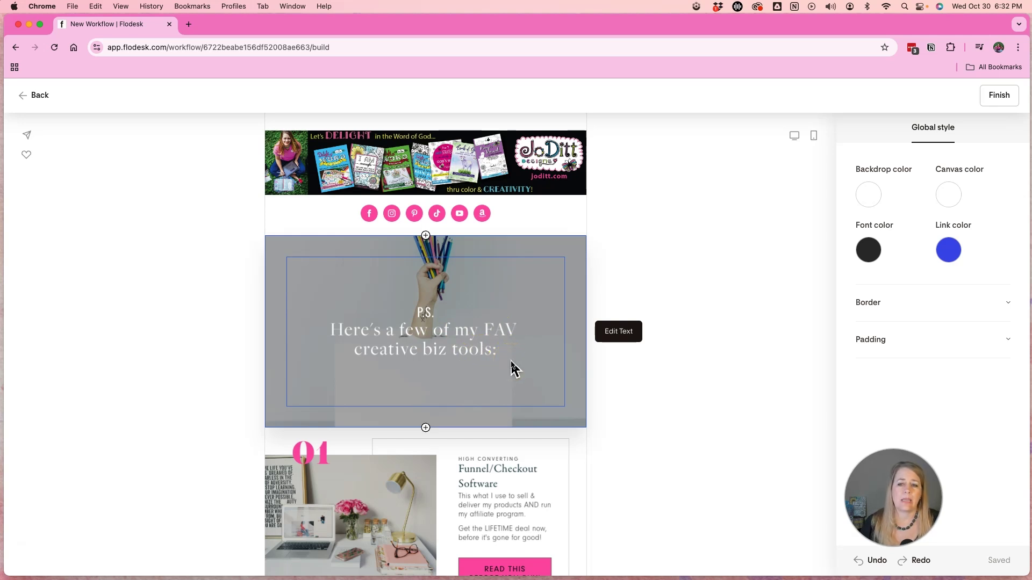
pyautogui.scroll(-2, 512, 368)
pyautogui.click(490, 306)
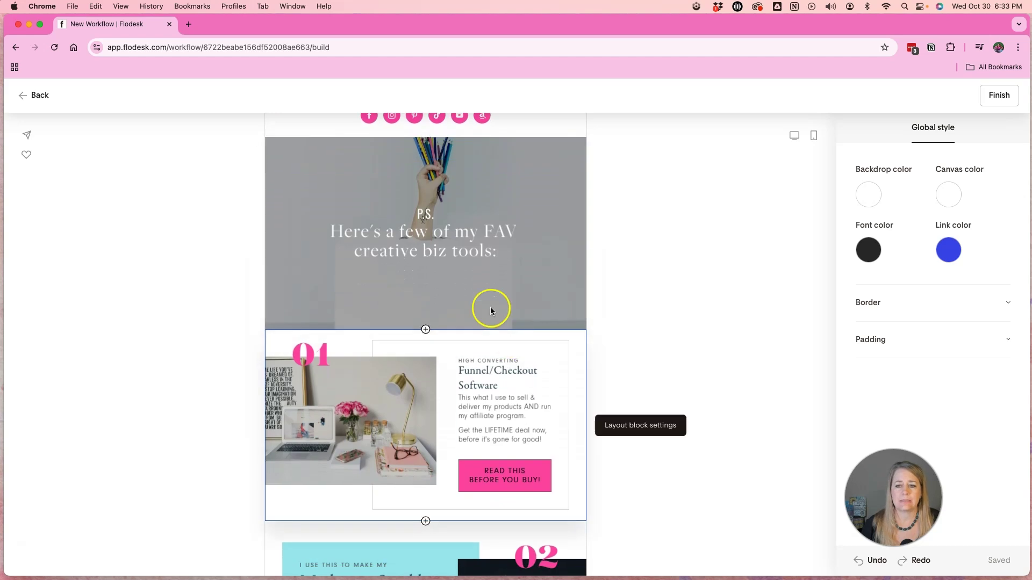
# - Check the remaining tool blocks, Instagram feed, affiliate disclaimer and mailing address footer at the end of the email
pyautogui.scroll(-10, 499, 277)
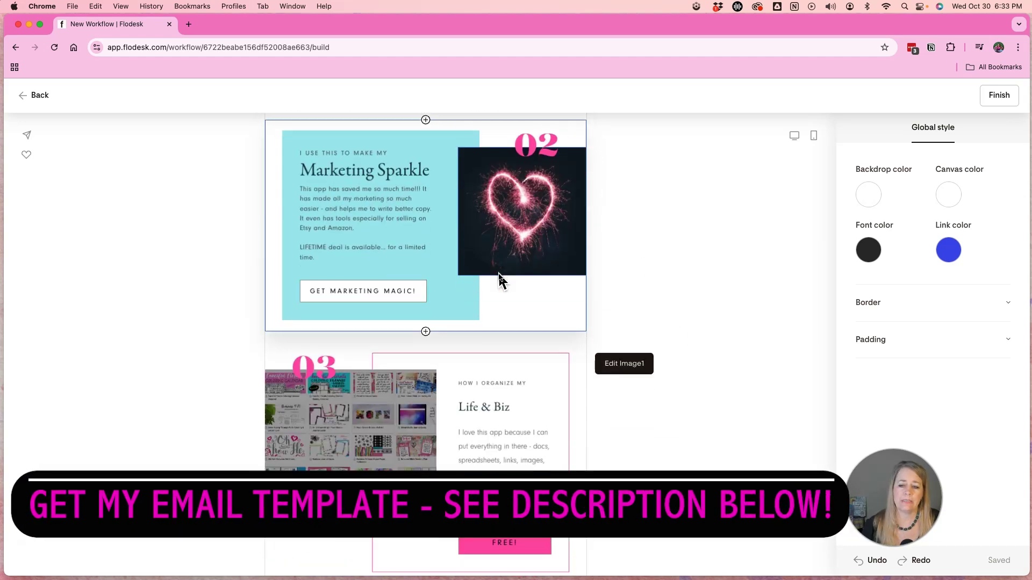
pyautogui.scroll(-10, 499, 276)
pyautogui.click(497, 364)
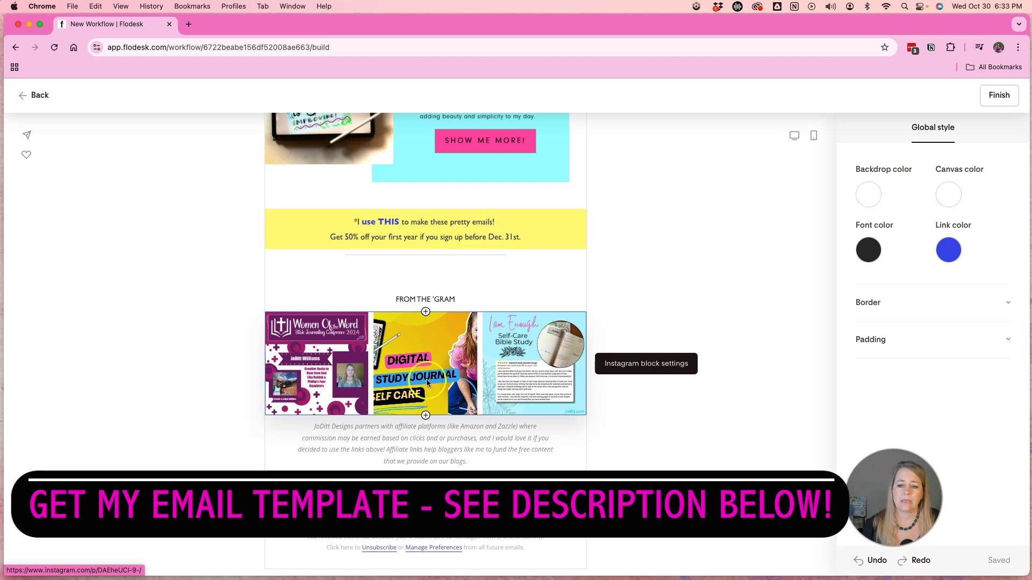
pyautogui.click(602, 431)
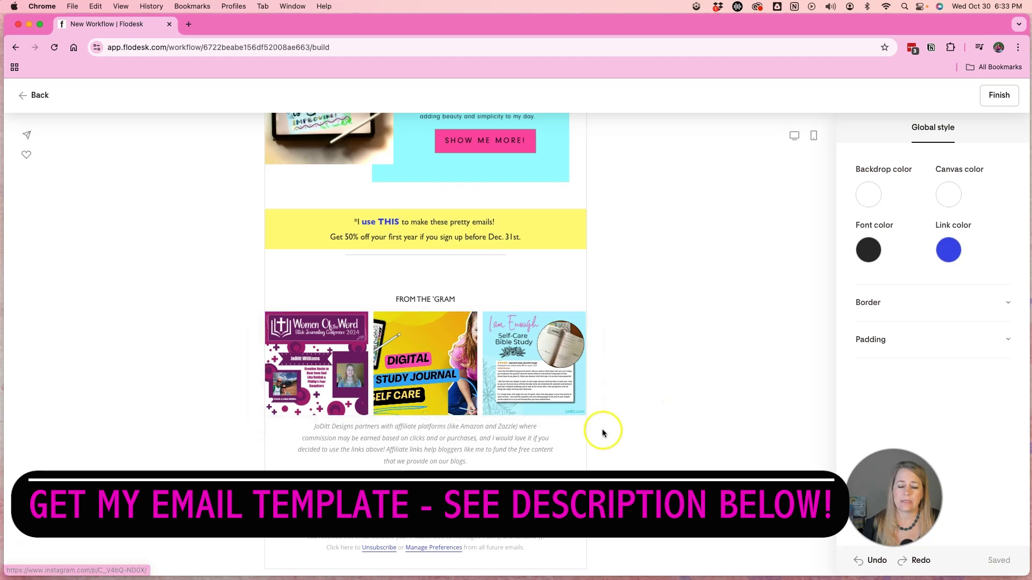
pyautogui.click(574, 445)
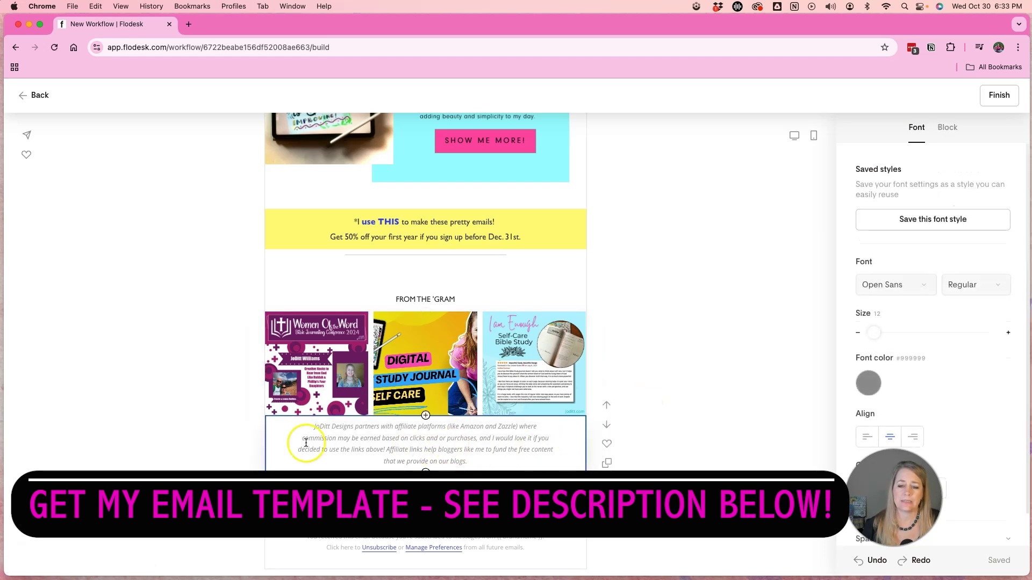
pyautogui.click(532, 522)
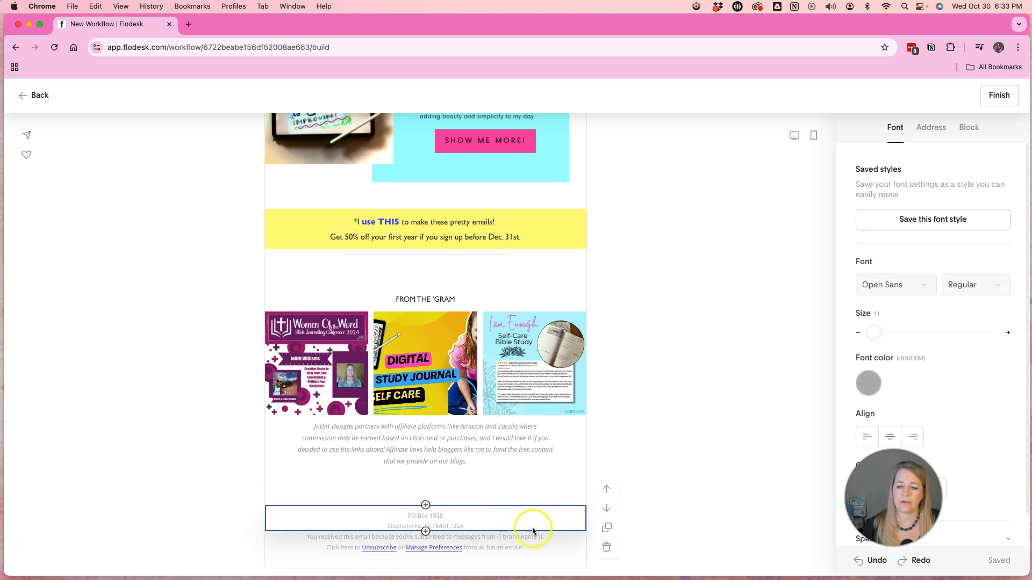
# - Look over the message wording styles available for the unsubscribe footer at the end of the email
pyautogui.click(559, 546)
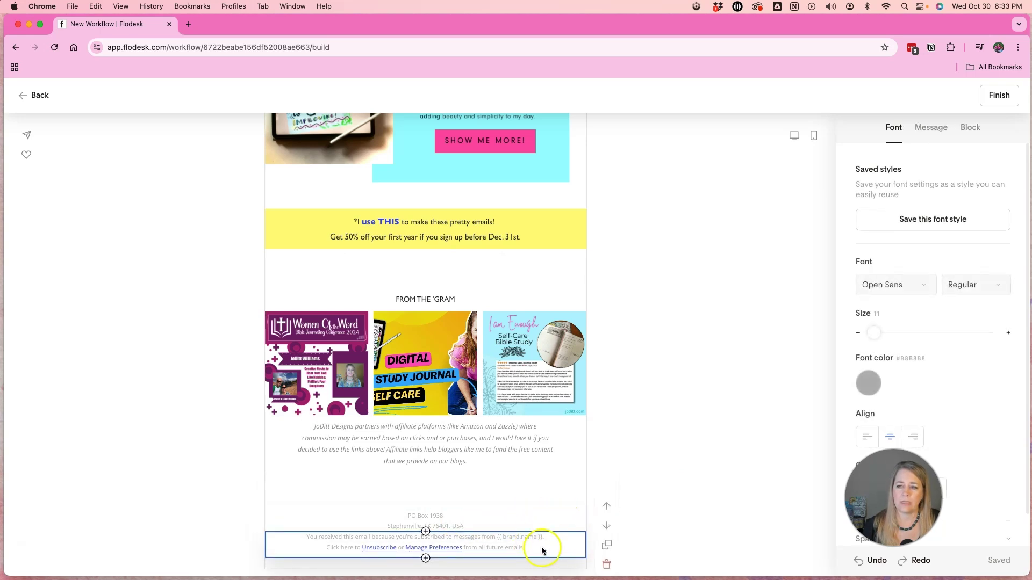
pyautogui.click(932, 129)
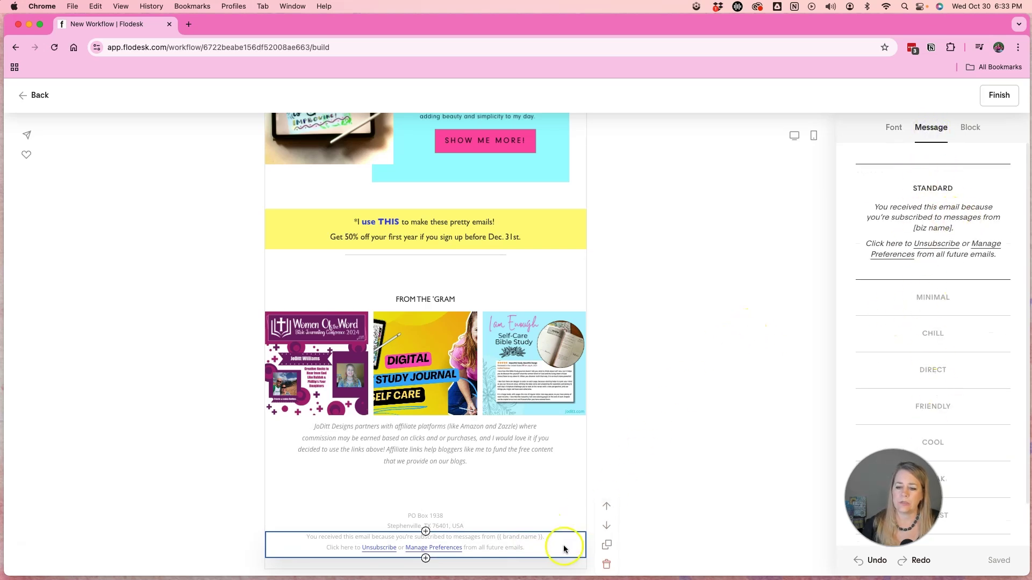
pyautogui.click(649, 529)
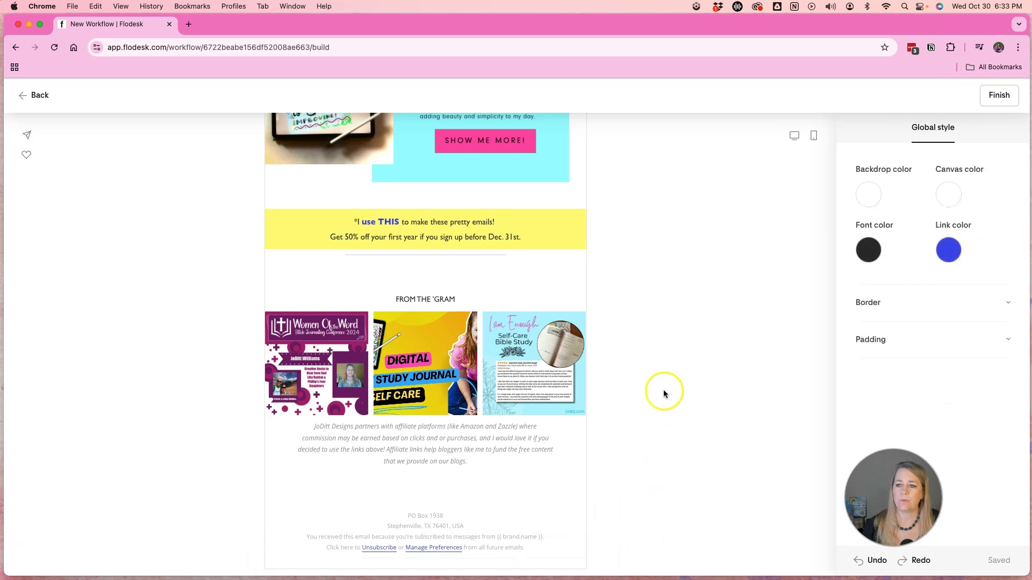
# - Finish editing the delivery email and return to the workflow design
pyautogui.scroll(4, 665, 393)
pyautogui.scroll(20, 665, 392)
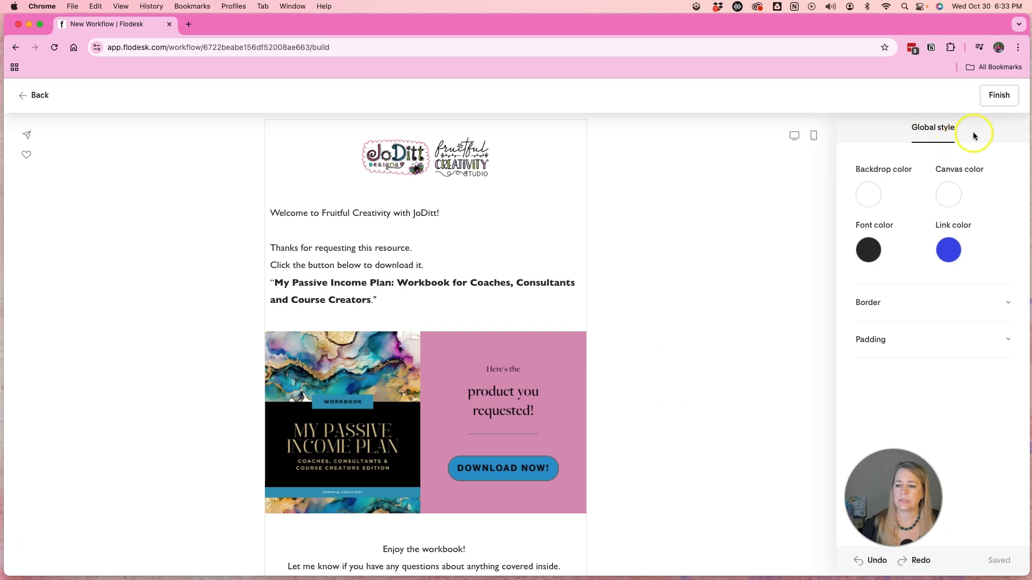
pyautogui.click(998, 96)
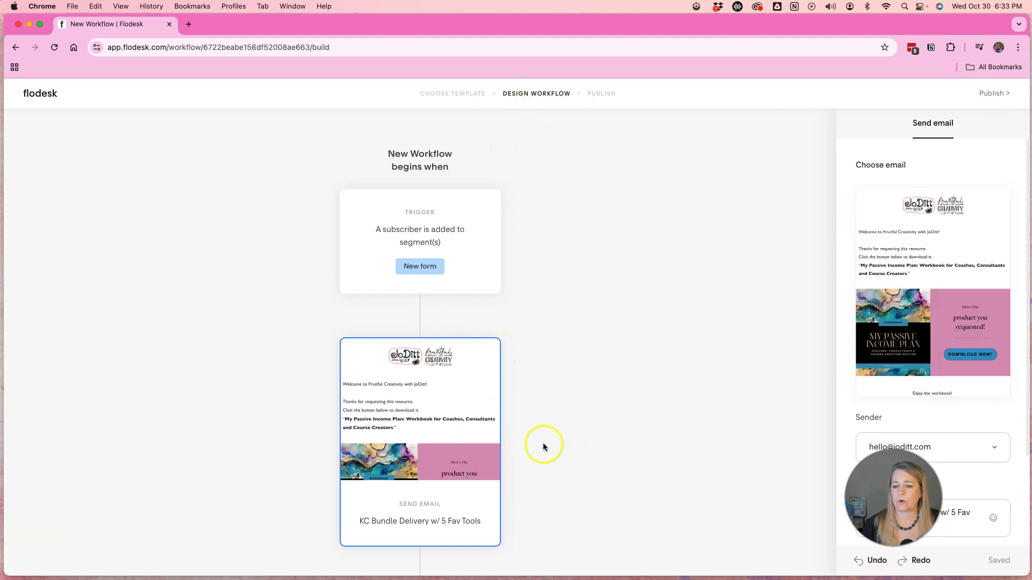
# - Replace the delivery email's subject line with "Here's the products you requested."
pyautogui.moveTo(875, 350)
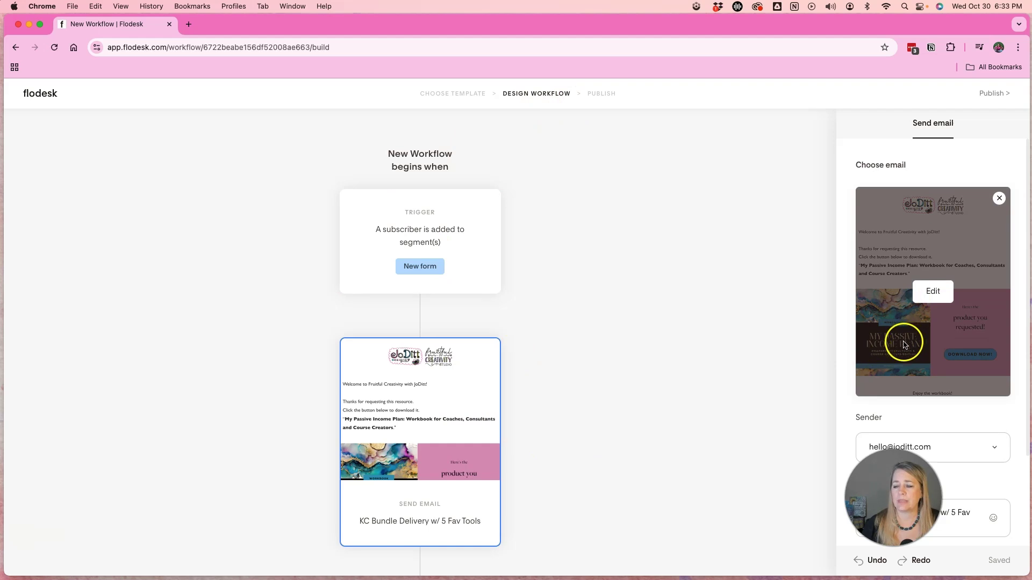
pyautogui.scroll(-1, 898, 382)
pyautogui.moveTo(894, 497); pyautogui.dragTo(650, 509)
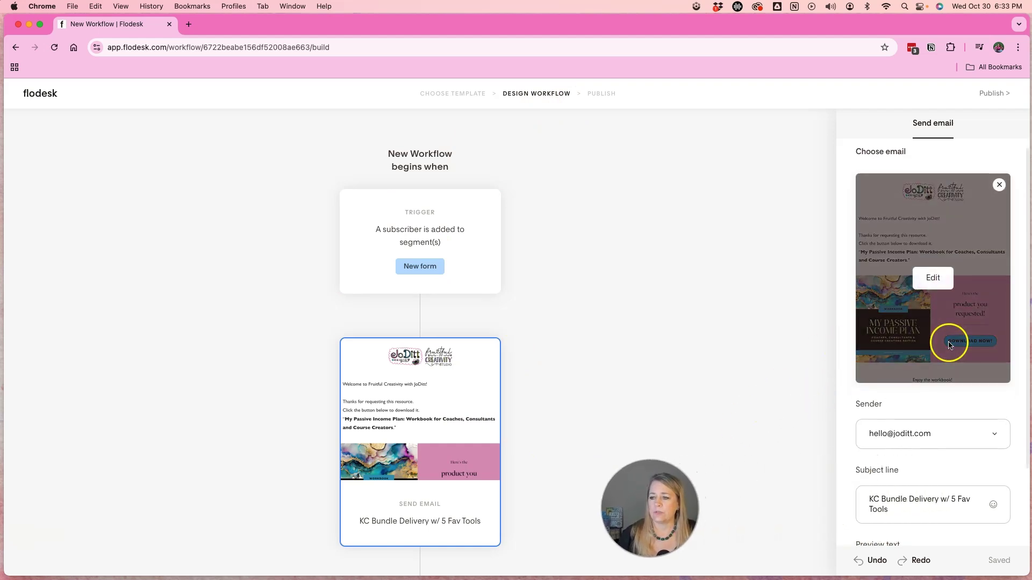
pyautogui.scroll(-3, 952, 331)
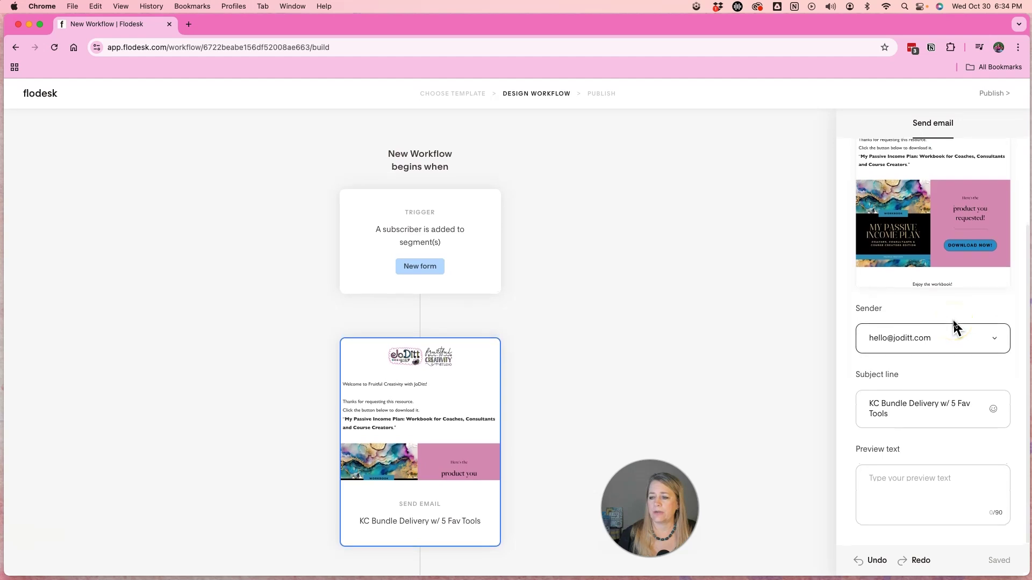
pyautogui.click(893, 413)
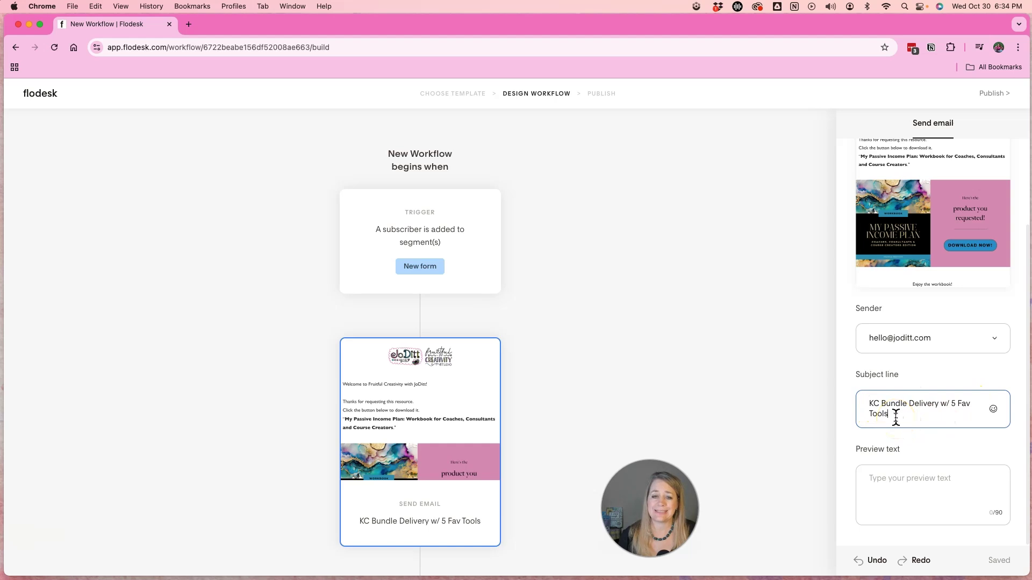
pyautogui.moveTo(869, 413); pyautogui.dragTo(861, 398)
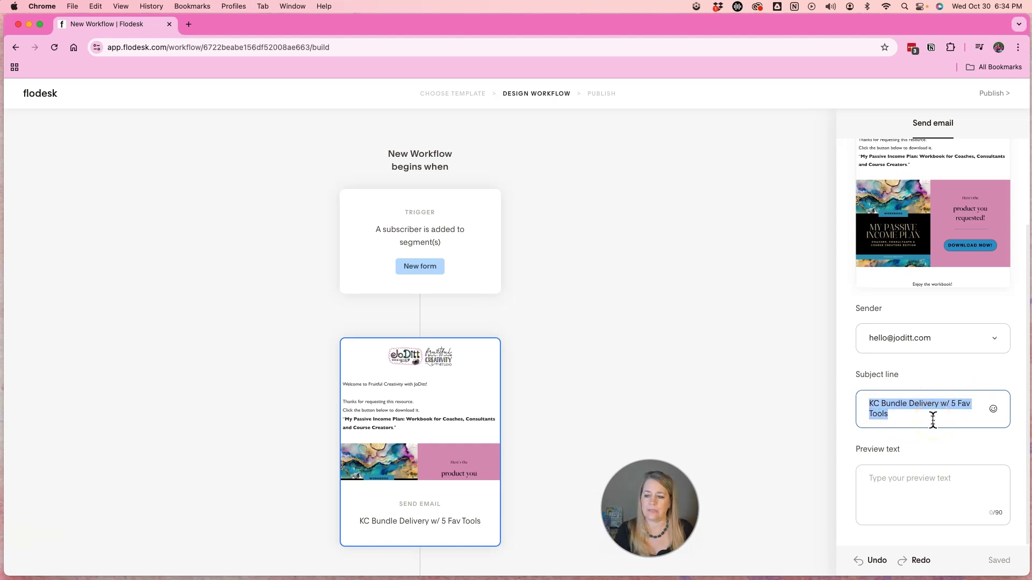
pyautogui.write("Here's th")
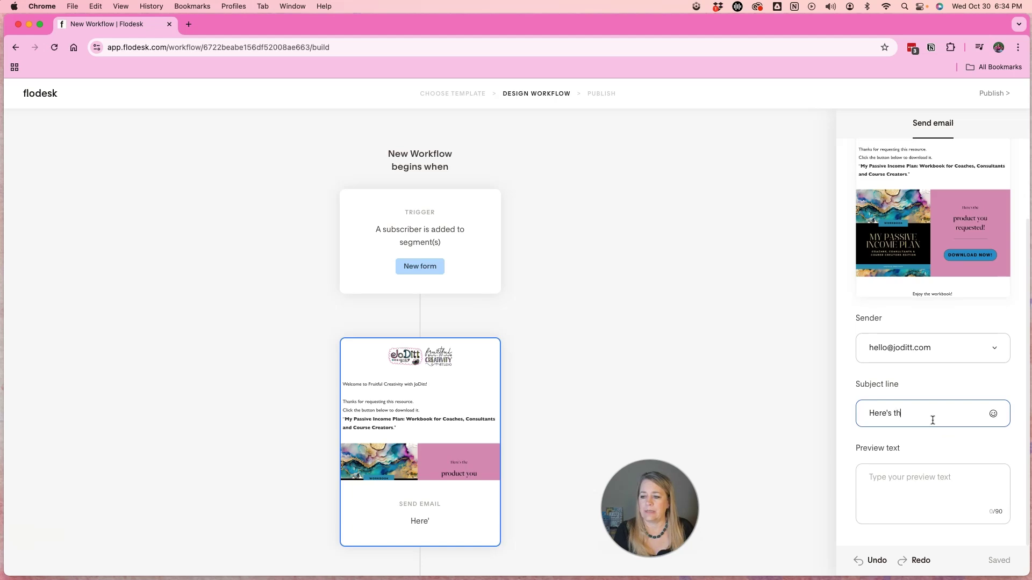
pyautogui.write('e products yo')
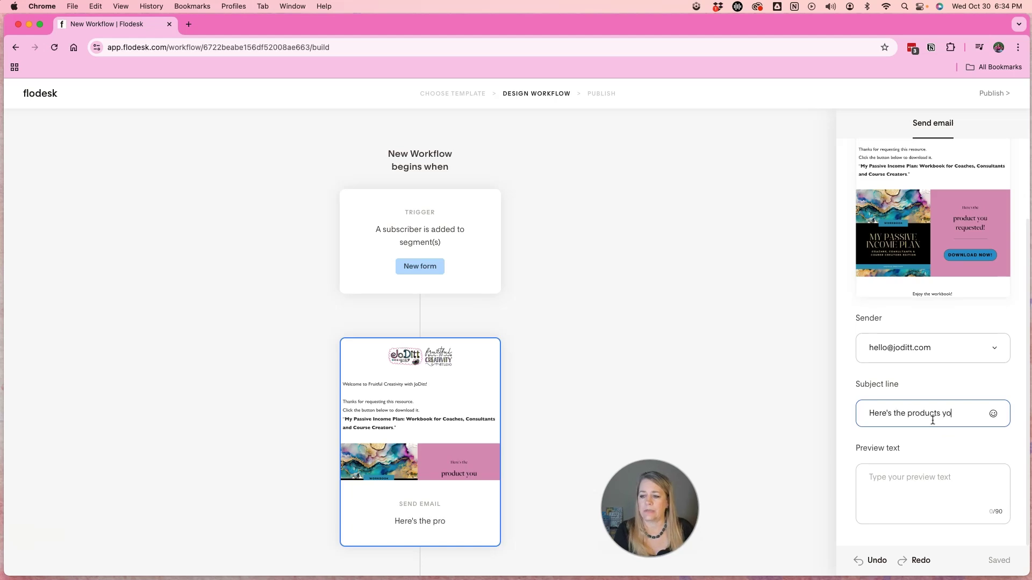
pyautogui.write('u requested.')
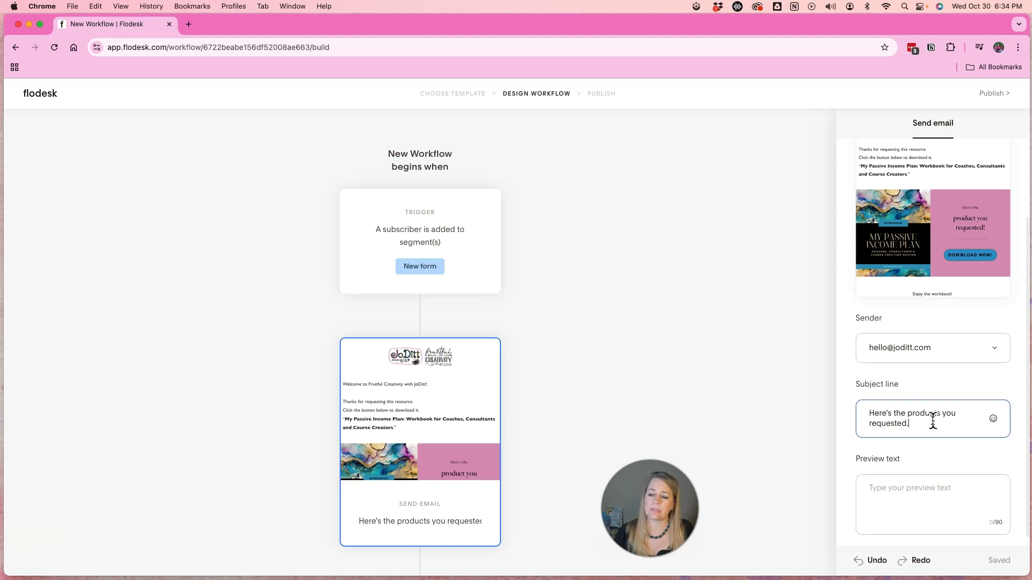
# - Enter "My Passive Income Plan" as the delivery email's preview text
pyautogui.click(882, 493)
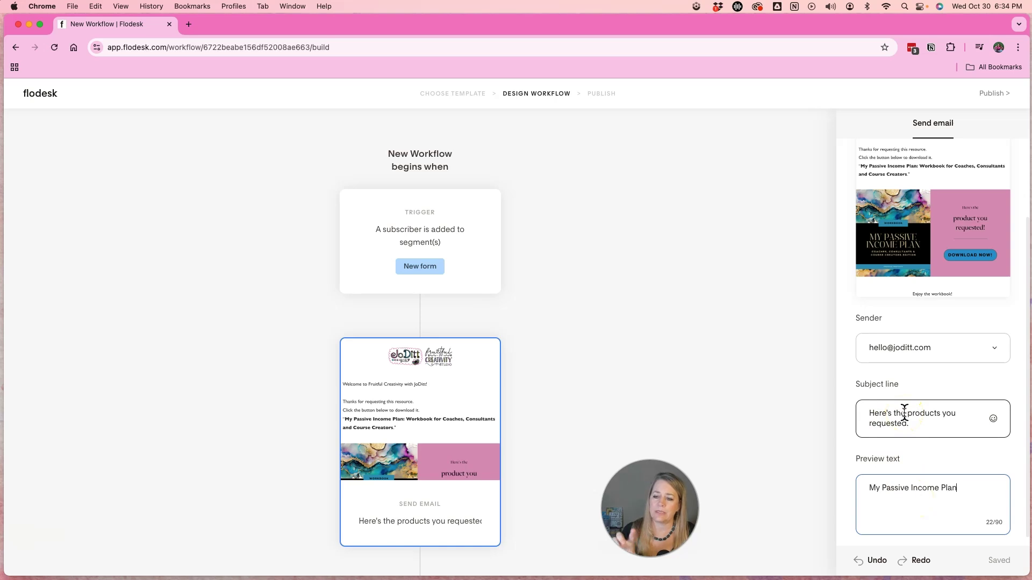
pyautogui.scroll(1, 904, 413)
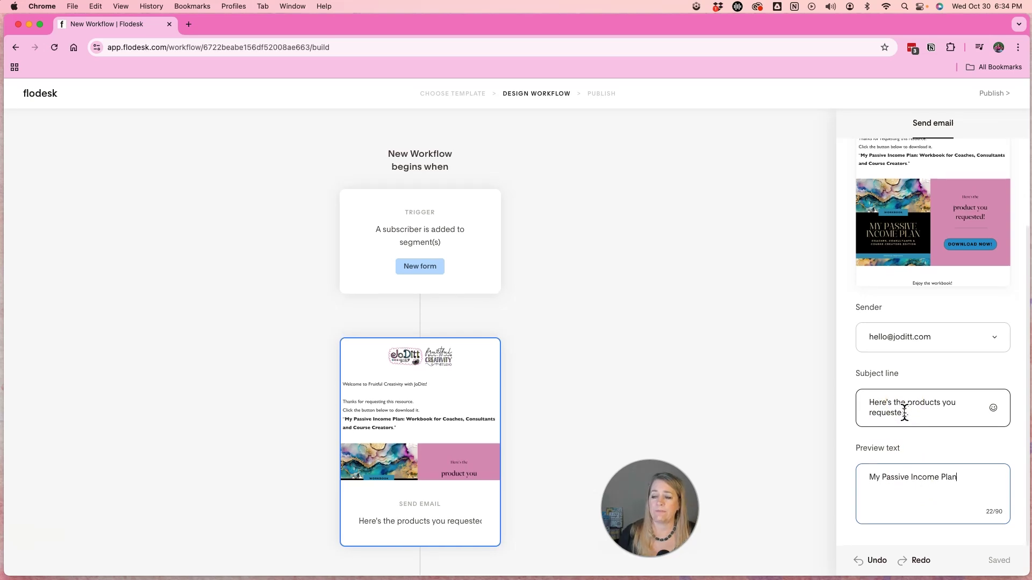
pyautogui.click(911, 518)
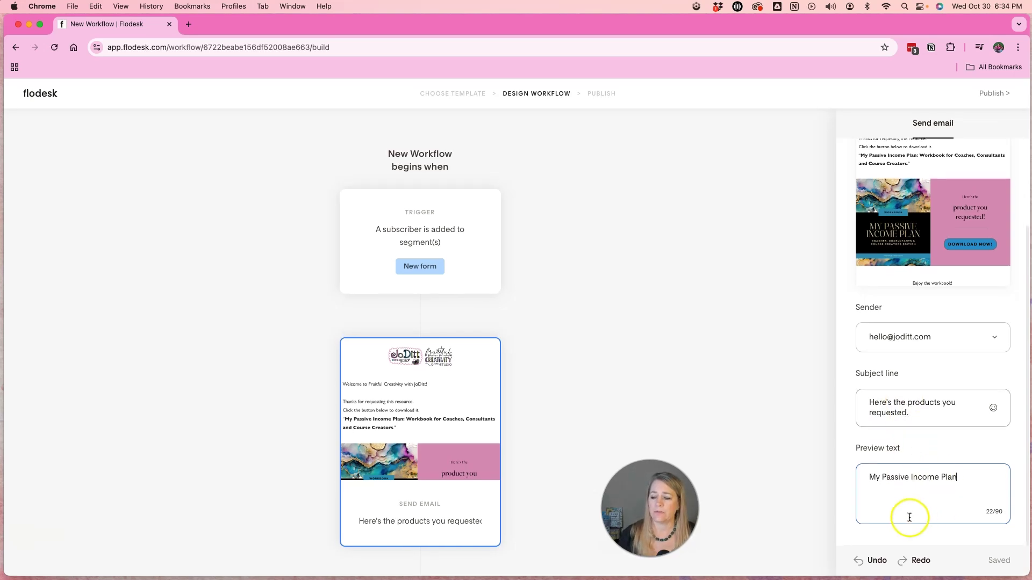
# - Add a 1-day time delay after the delivery email, followed by an empty send-email step before the exit
pyautogui.scroll(-3, 564, 327)
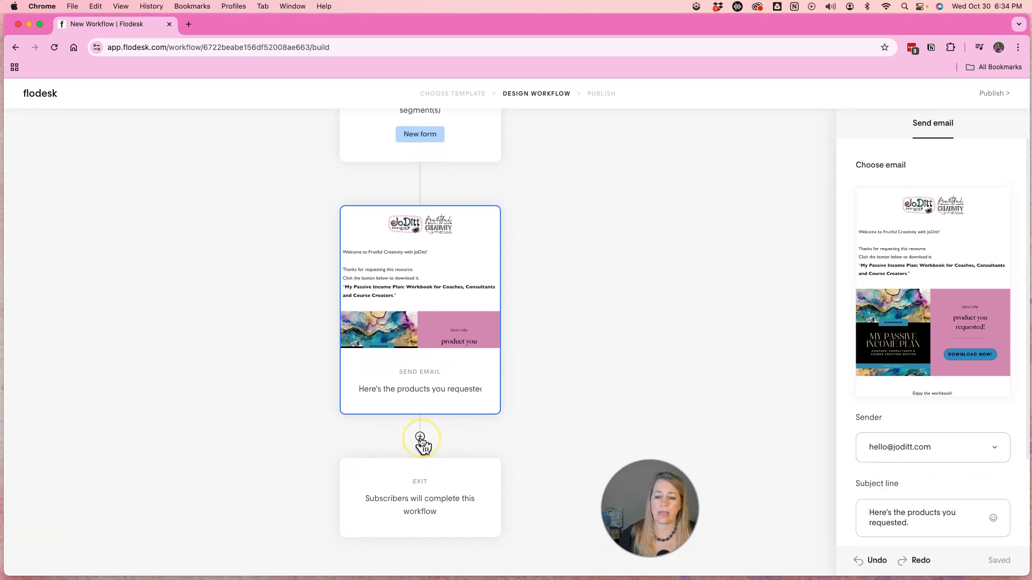
pyautogui.click(420, 438)
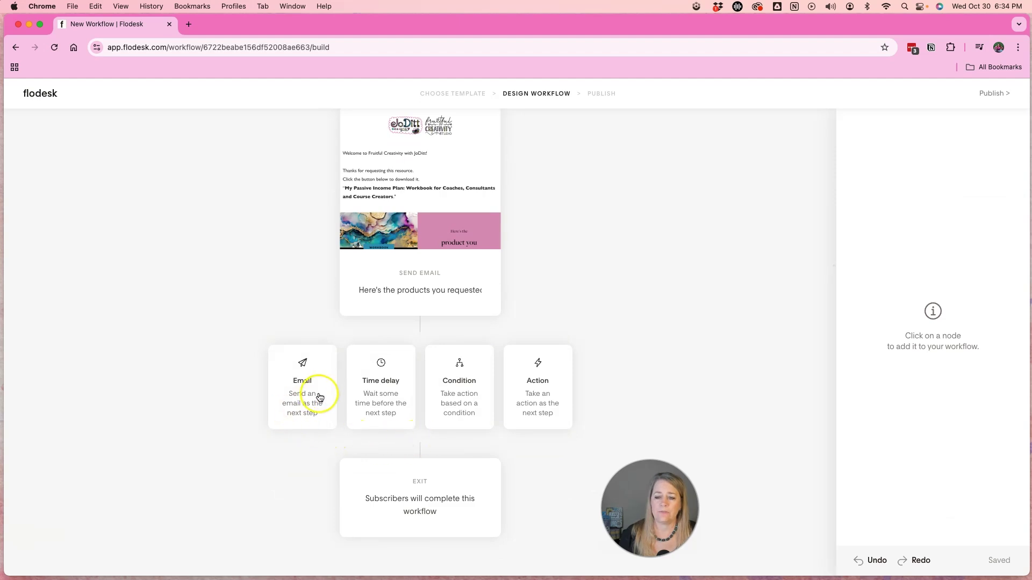
pyautogui.click(378, 390)
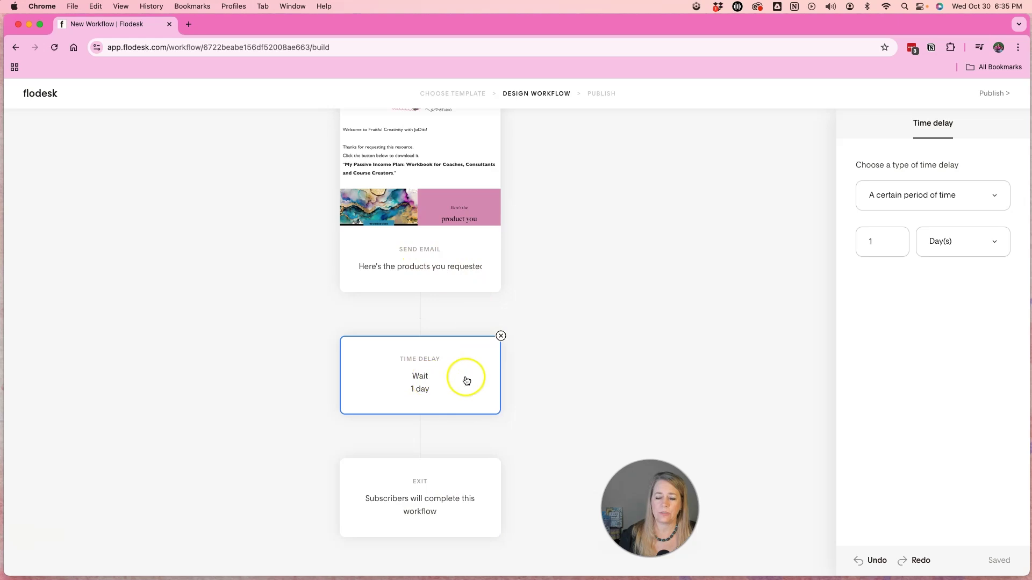
pyautogui.click(422, 436)
pyautogui.click(305, 405)
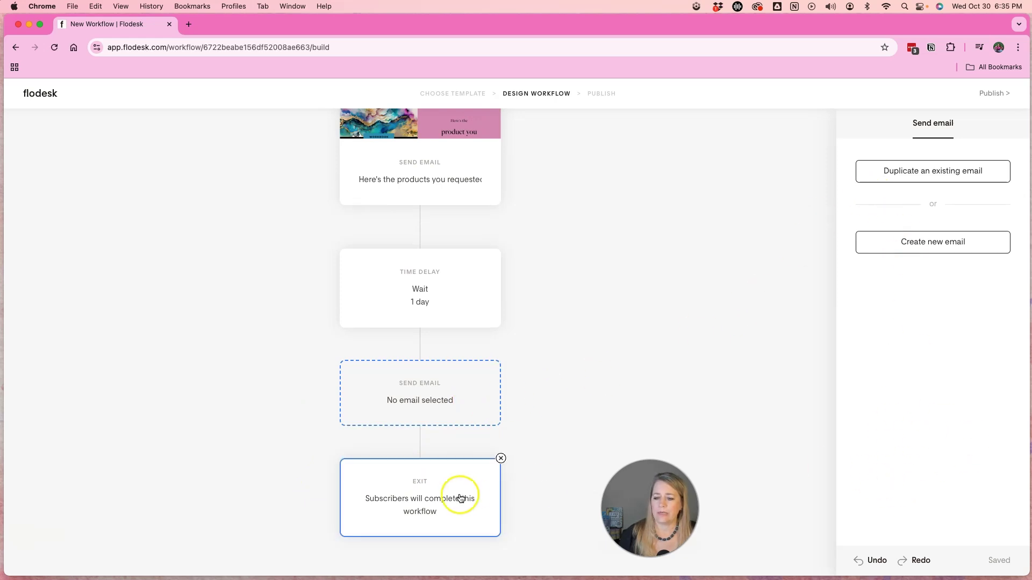
# - Insert a condition between the delivery email and the time delay, moving the following steps to the YES branch
pyautogui.click(418, 480)
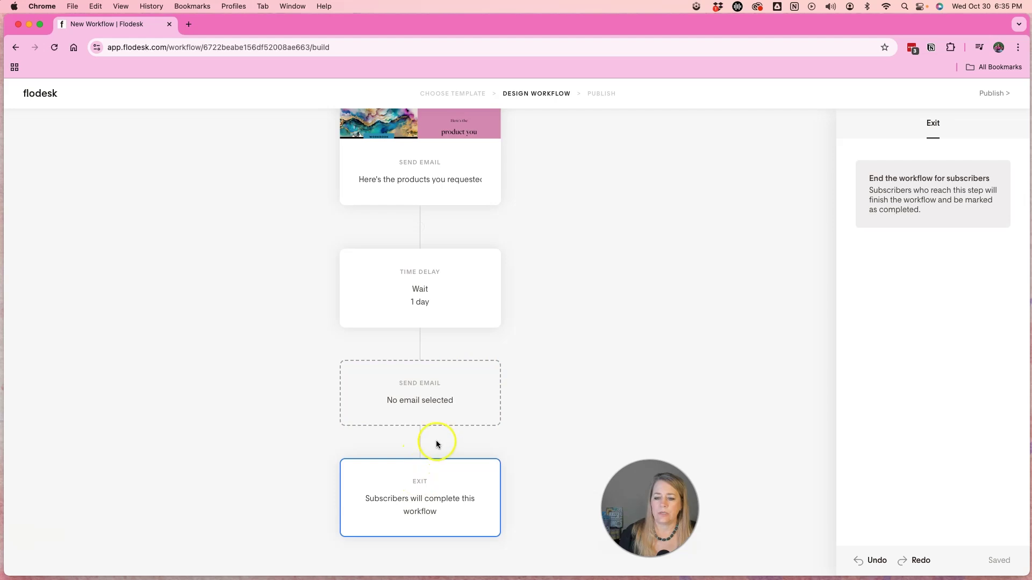
pyautogui.click(423, 321)
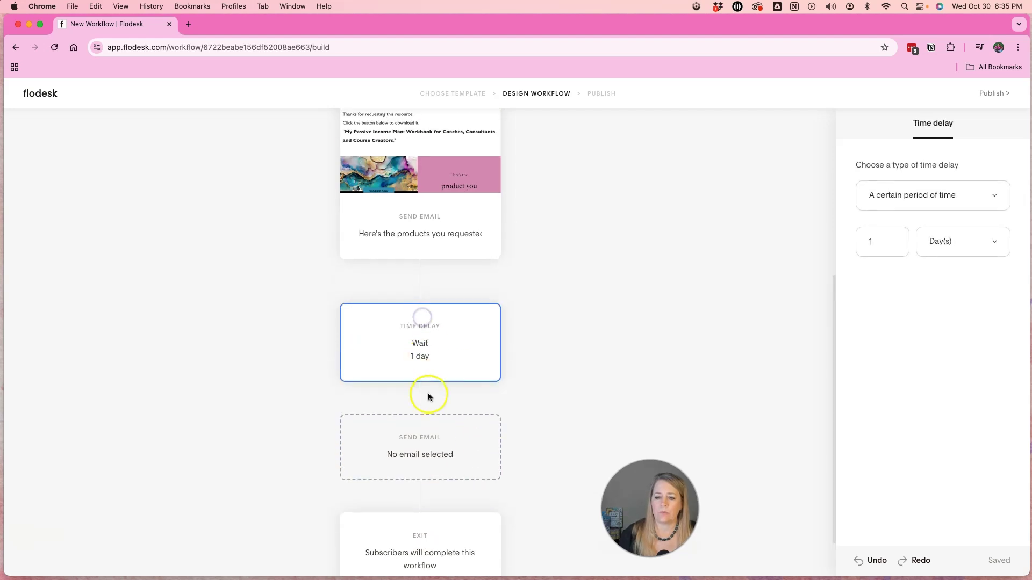
pyautogui.click(421, 281)
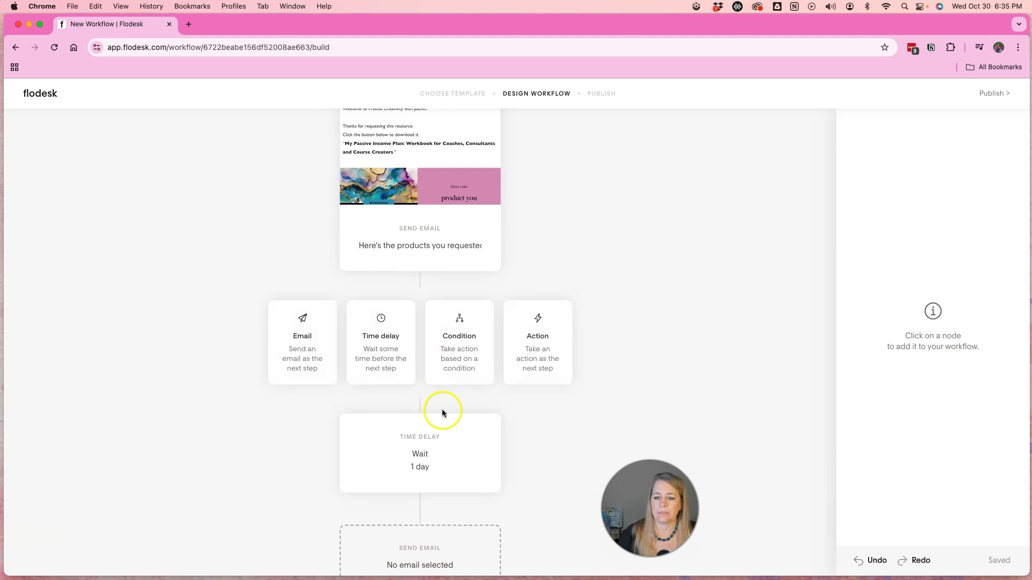
pyautogui.click(460, 349)
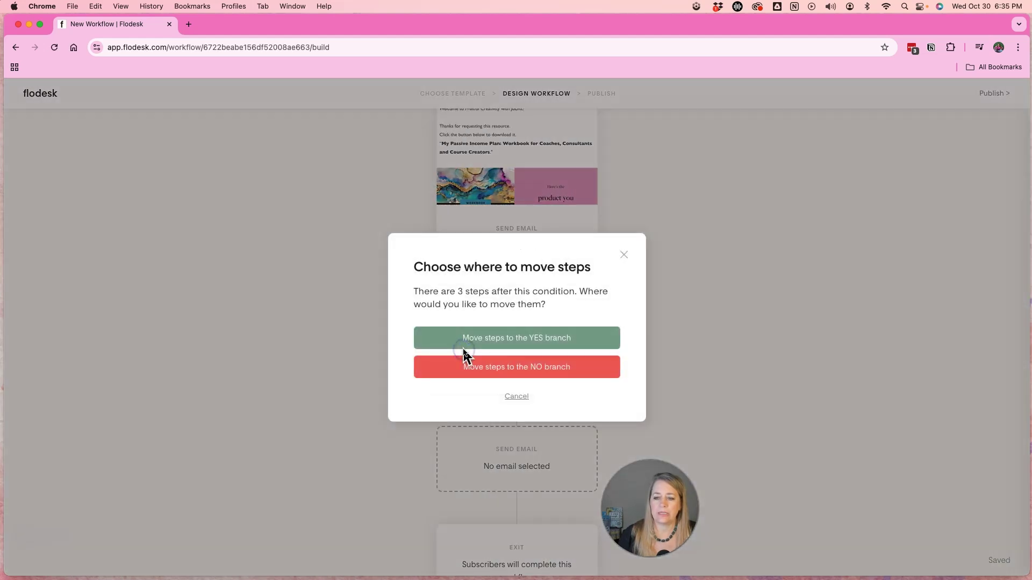
pyautogui.click(463, 347)
# - Set the condition to "Subscriber is in segment(s)" with the Stripe Customers segment
pyautogui.click(895, 218)
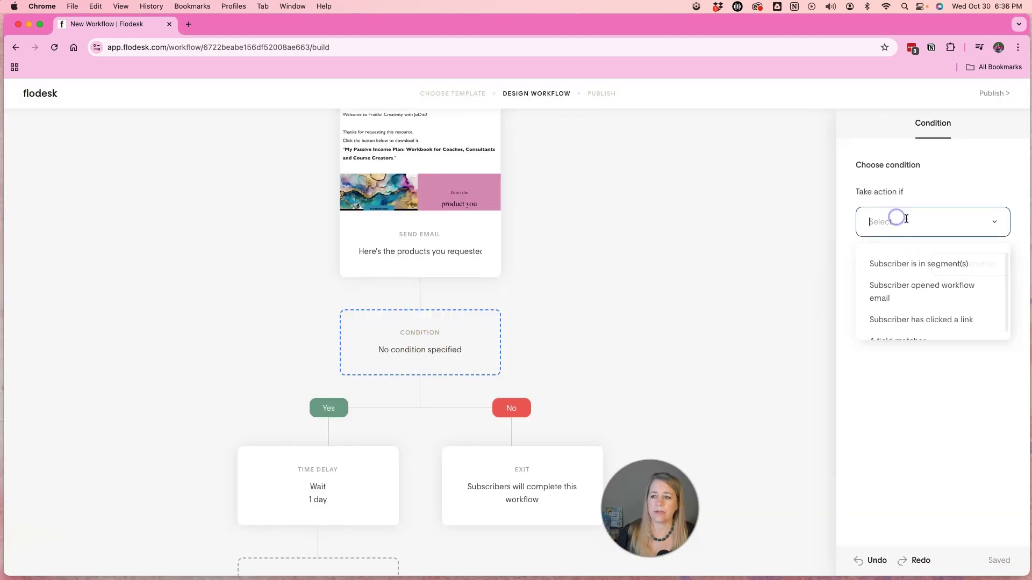
pyautogui.click(419, 339)
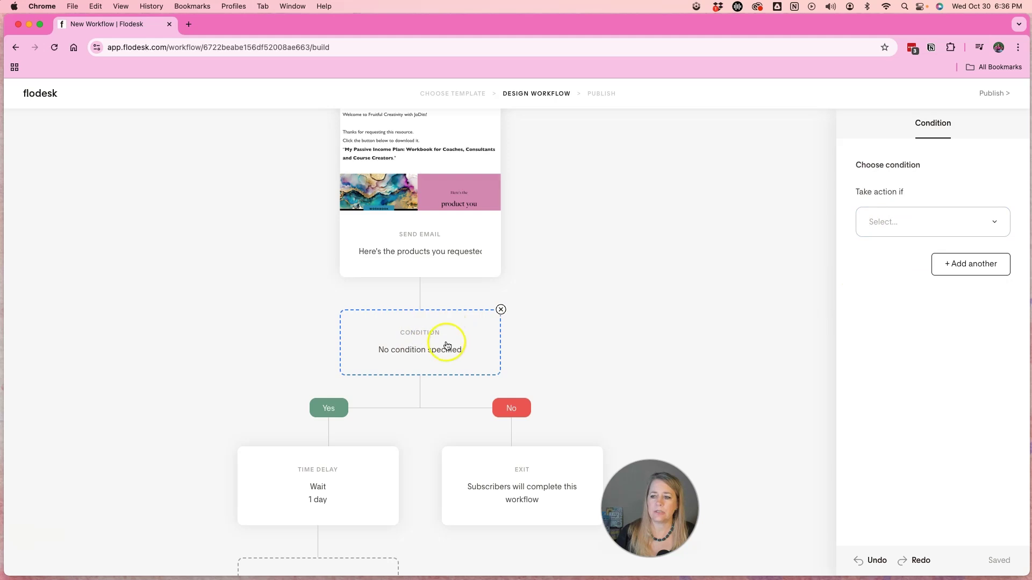
pyautogui.click(995, 226)
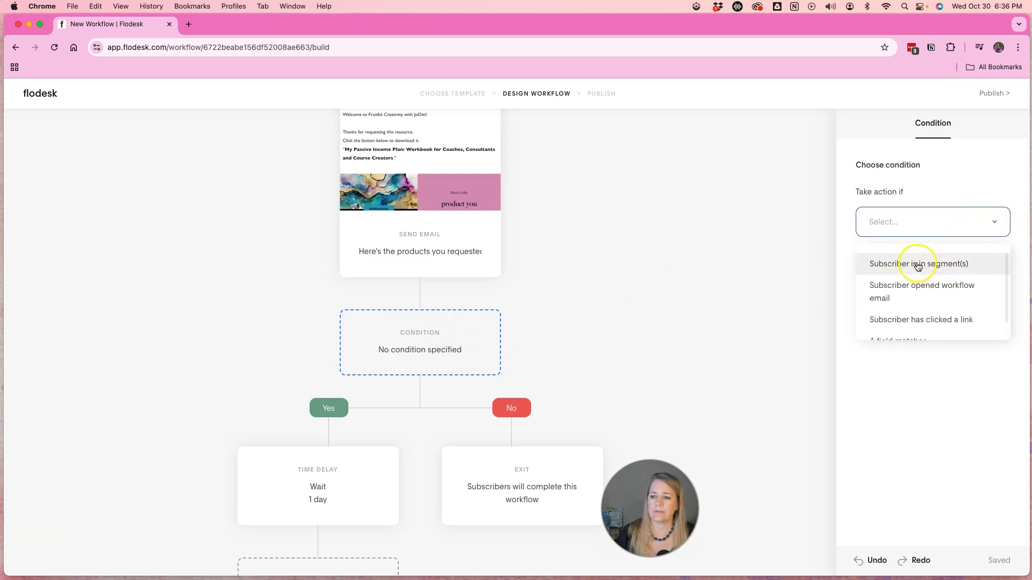
pyautogui.click(917, 265)
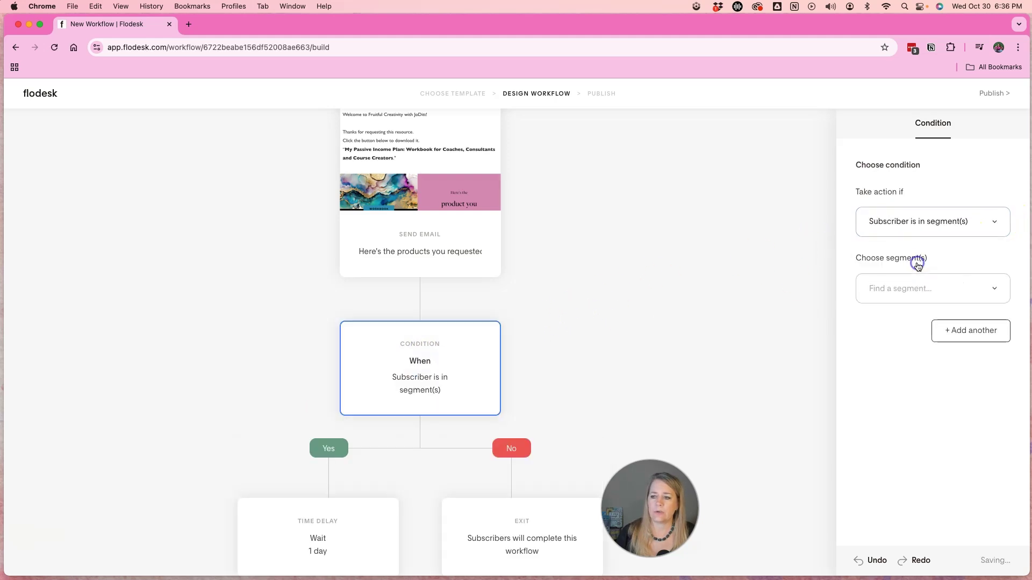
pyautogui.click(898, 290)
pyautogui.write('custom')
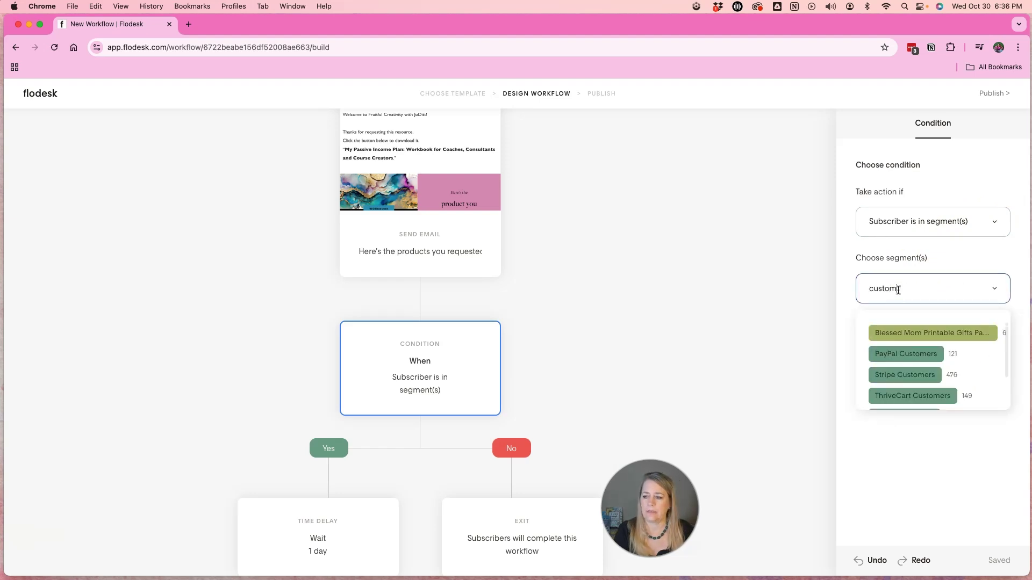
pyautogui.click(910, 380)
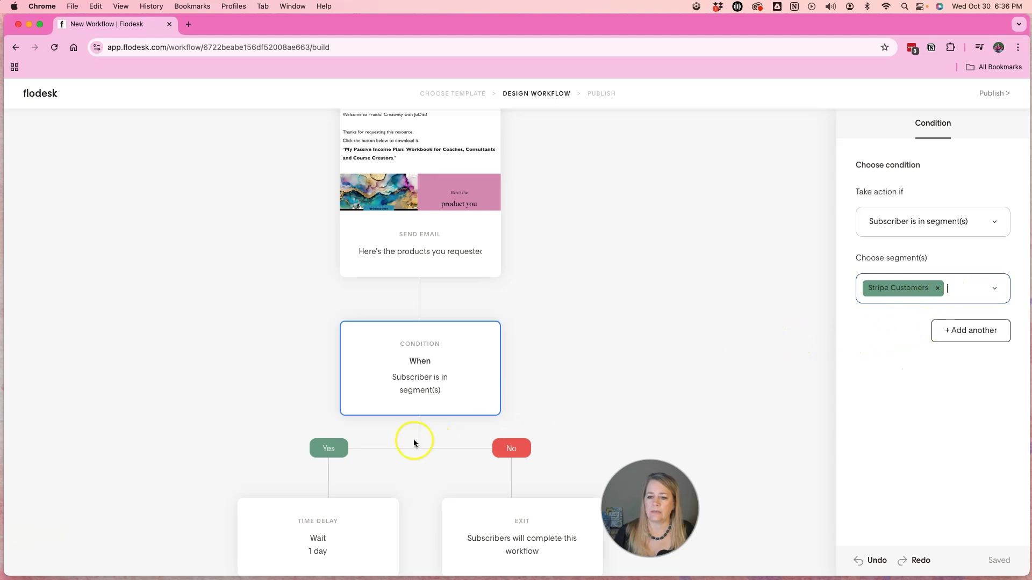
# - Delete the empty send-email step below the time delay in the YES branch
pyautogui.scroll(-4, 430, 412)
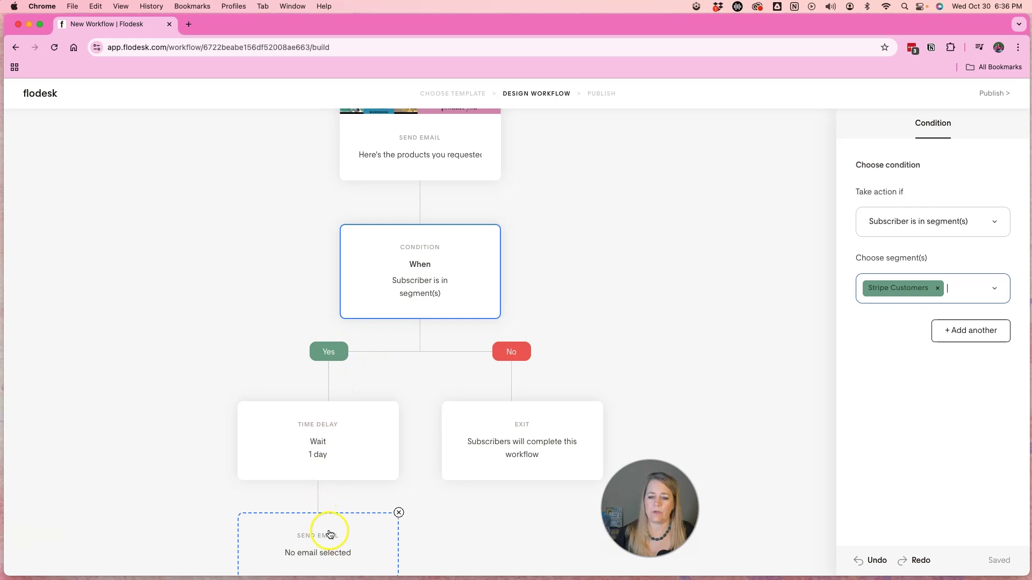
pyautogui.click(398, 512)
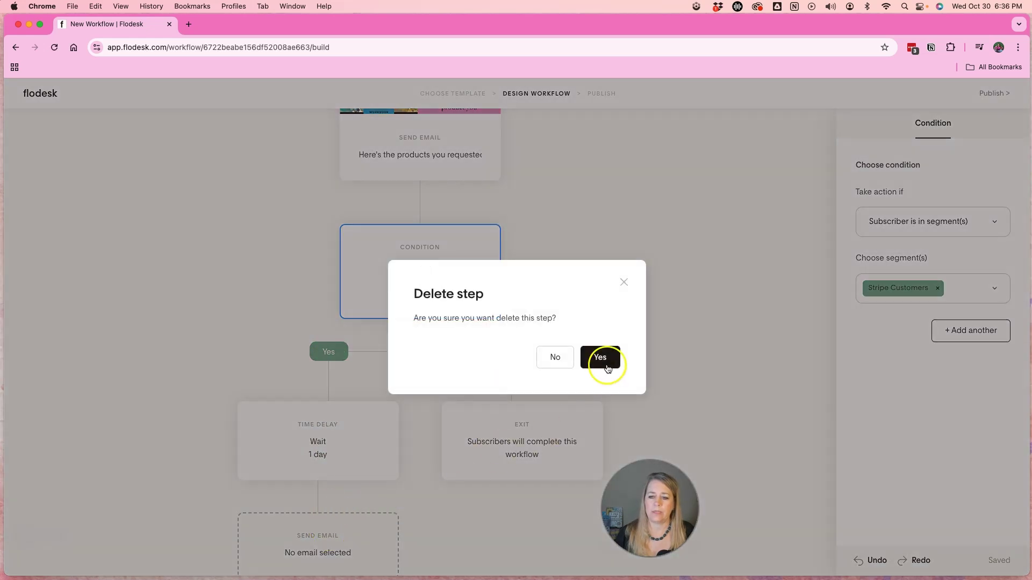
pyautogui.click(600, 358)
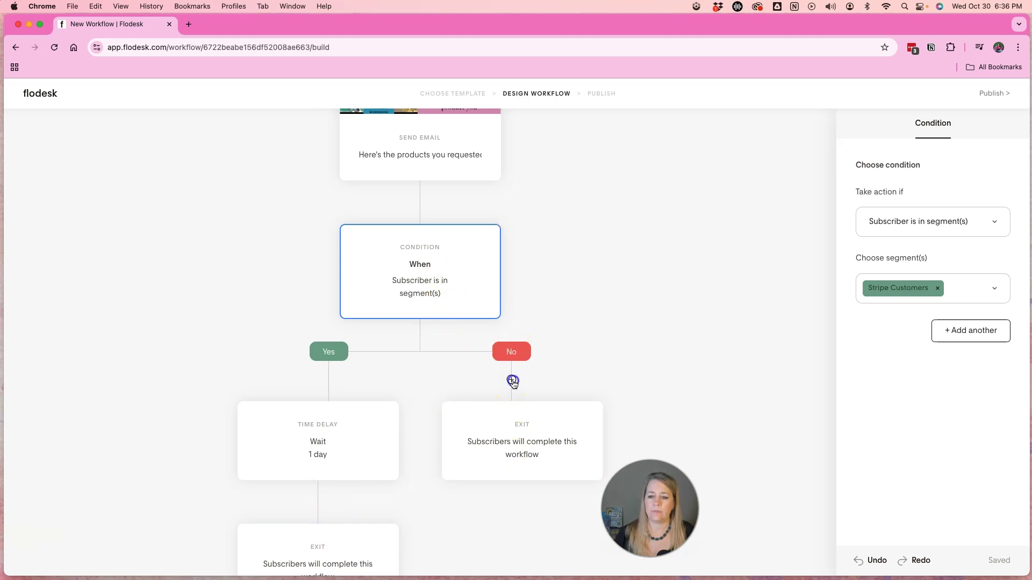
# - Add a send-email step before the exit in the NO branch of the condition
pyautogui.click(513, 381)
pyautogui.click(391, 367)
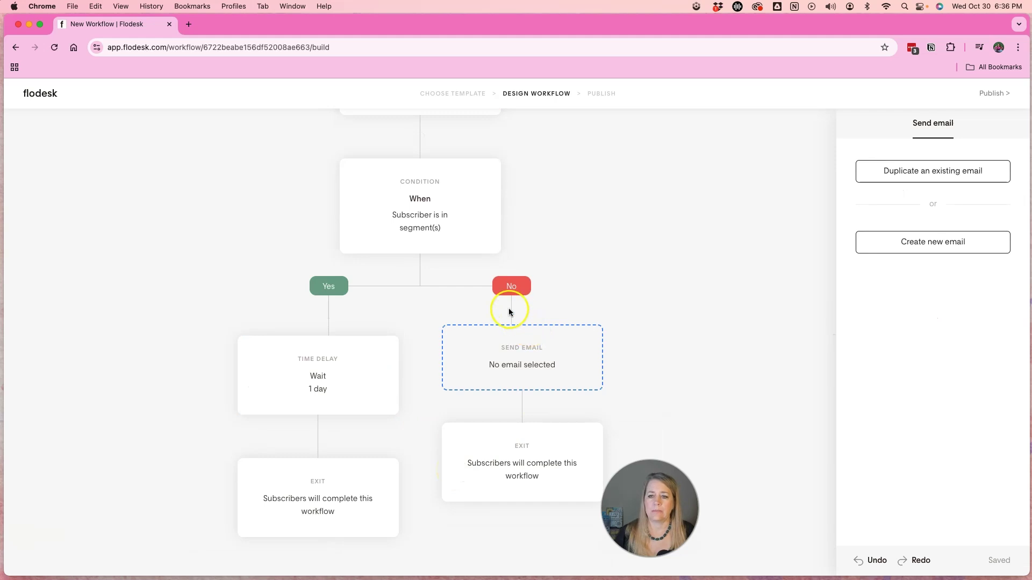
pyautogui.scroll(3, 479, 295)
pyautogui.scroll(-3, 482, 297)
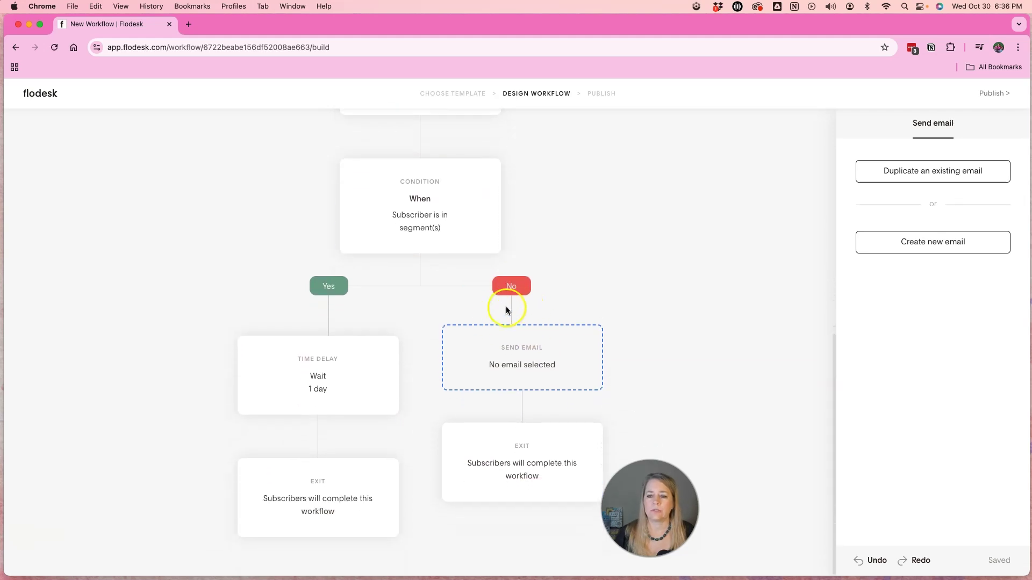
# - Replace the empty send-email step in the NO branch with a 1-day time delay followed by a send-email step
pyautogui.click(604, 324)
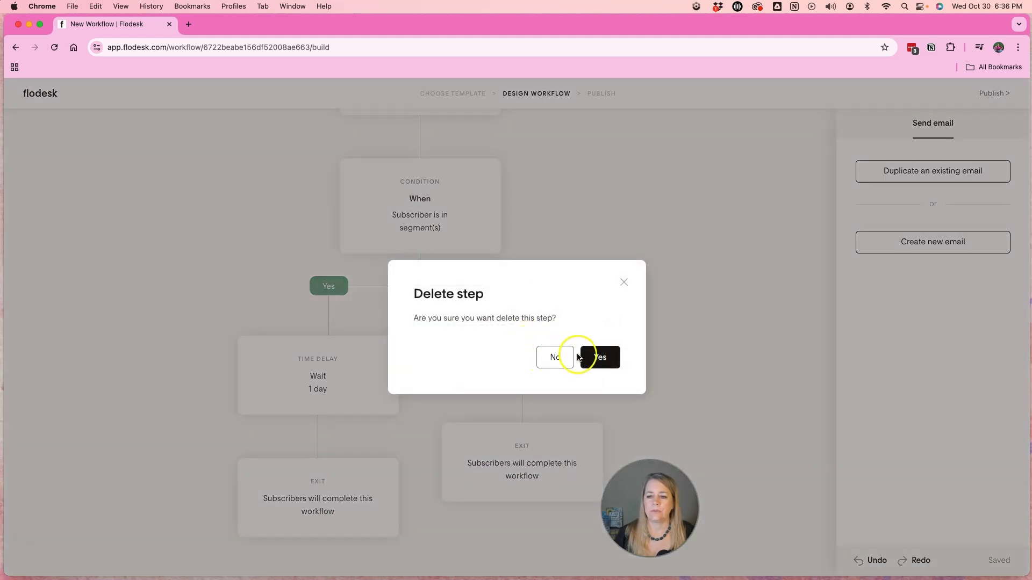
pyautogui.click(584, 357)
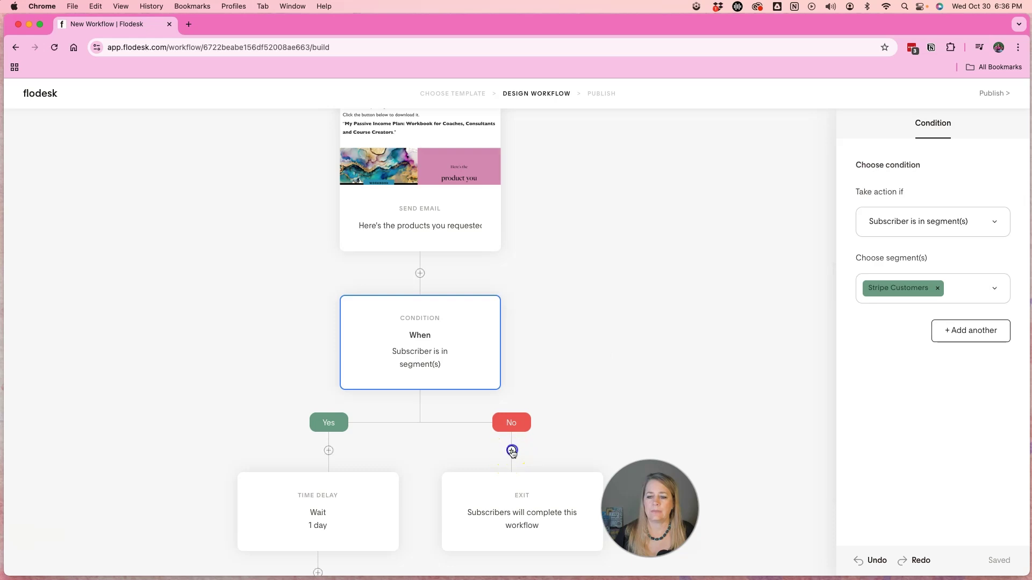
pyautogui.click(512, 451)
pyautogui.click(474, 382)
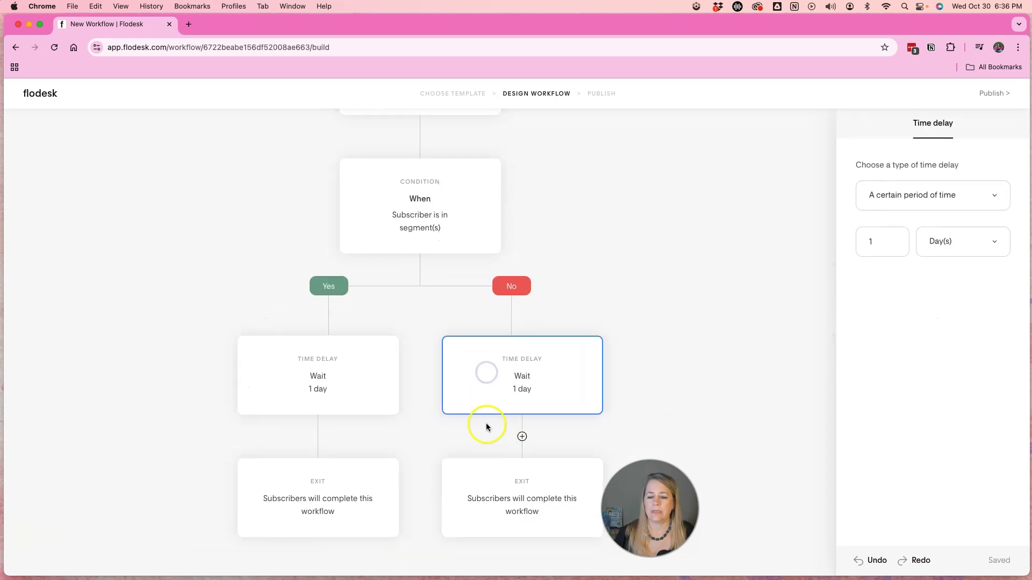
pyautogui.click(522, 437)
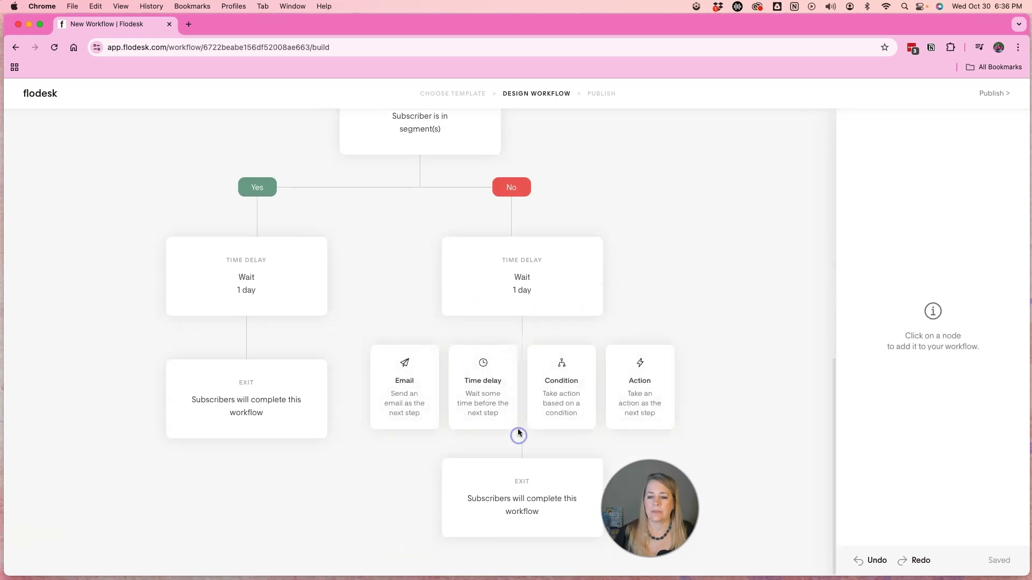
pyautogui.click(410, 382)
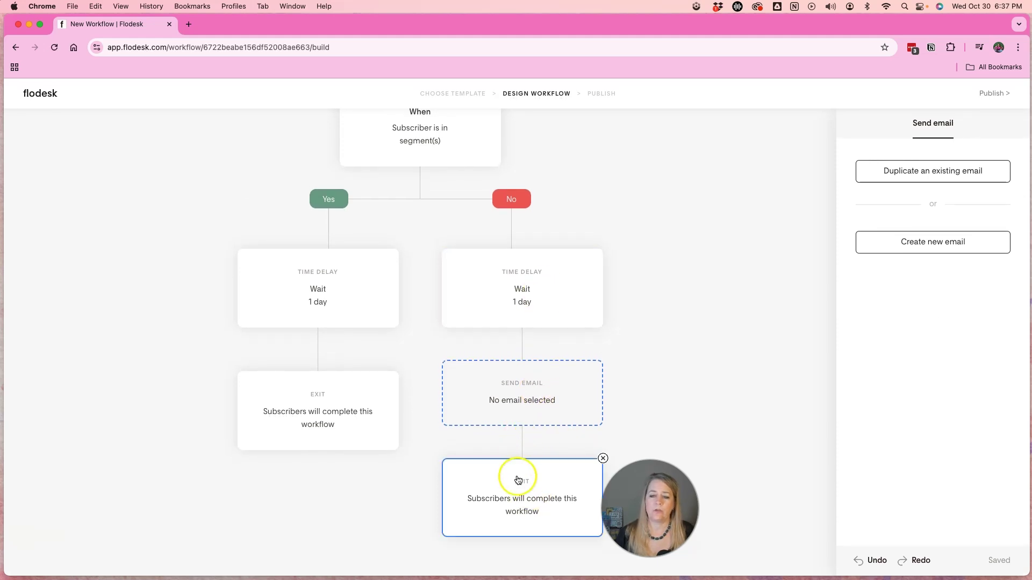
# - Review the workflow from the trigger and delivery email down to the condition and its YES and NO branches
pyautogui.scroll(15, 521, 478)
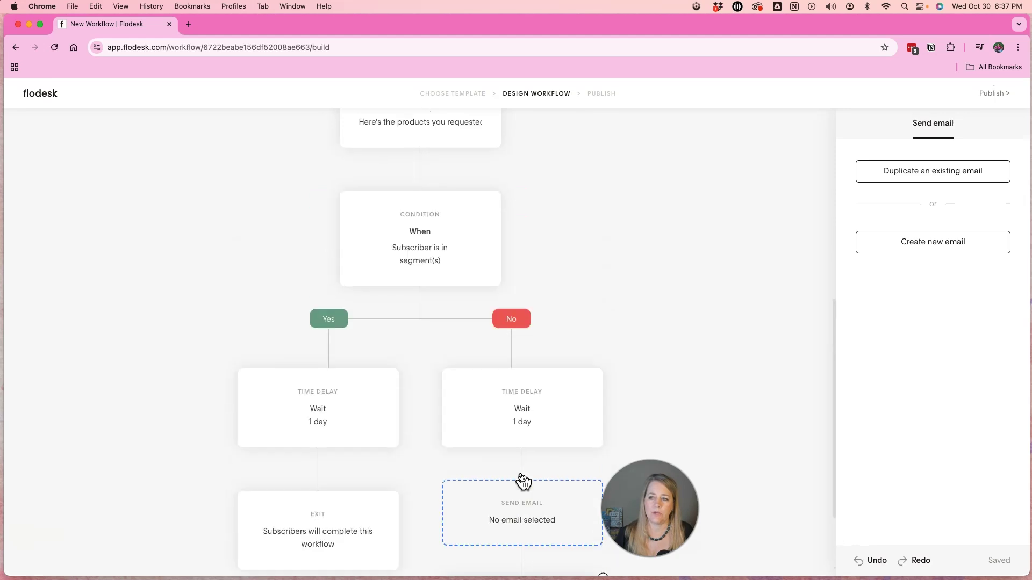
pyautogui.scroll(1, 521, 478)
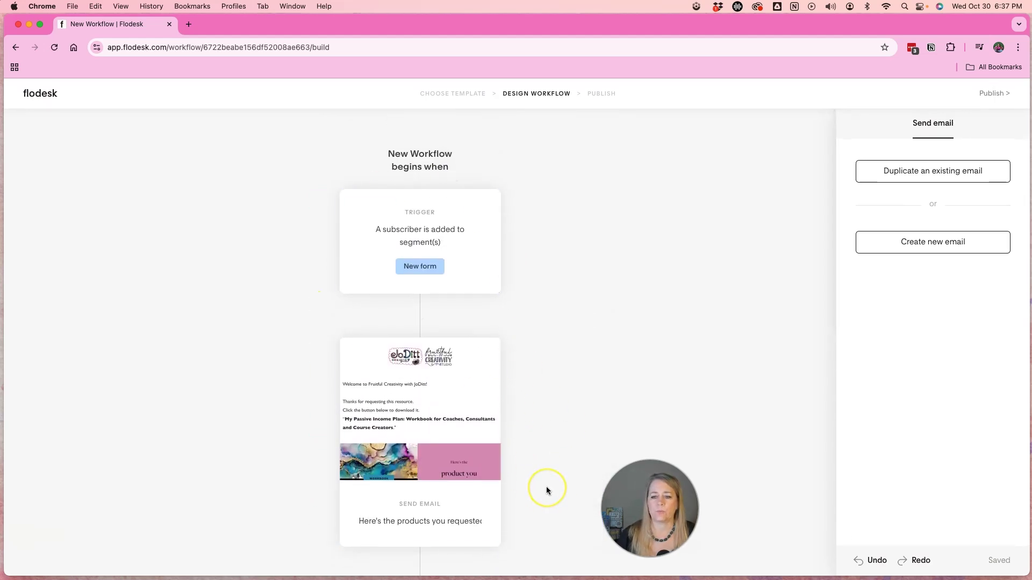
pyautogui.scroll(-5, 546, 484)
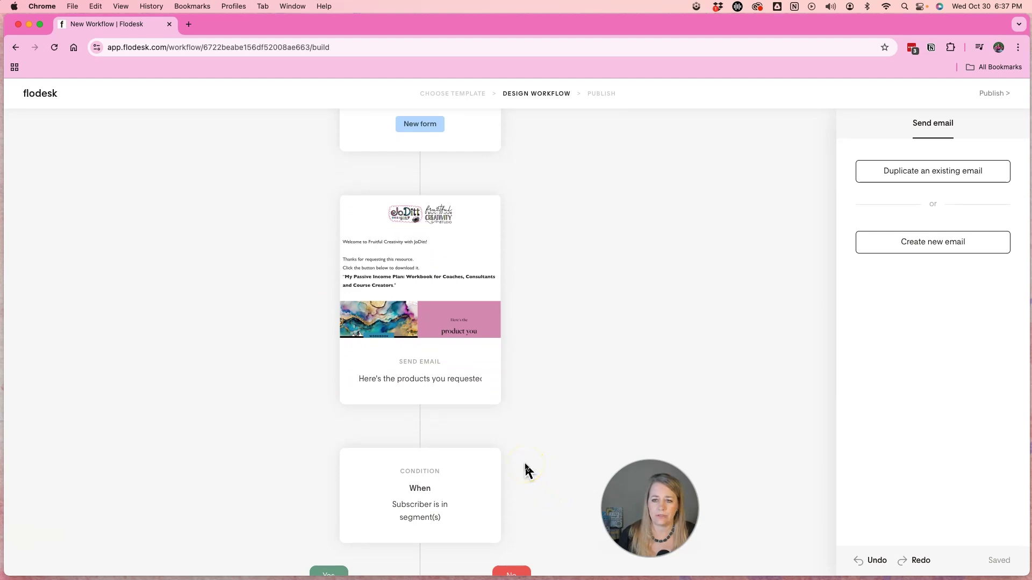
pyautogui.moveTo(516, 444)
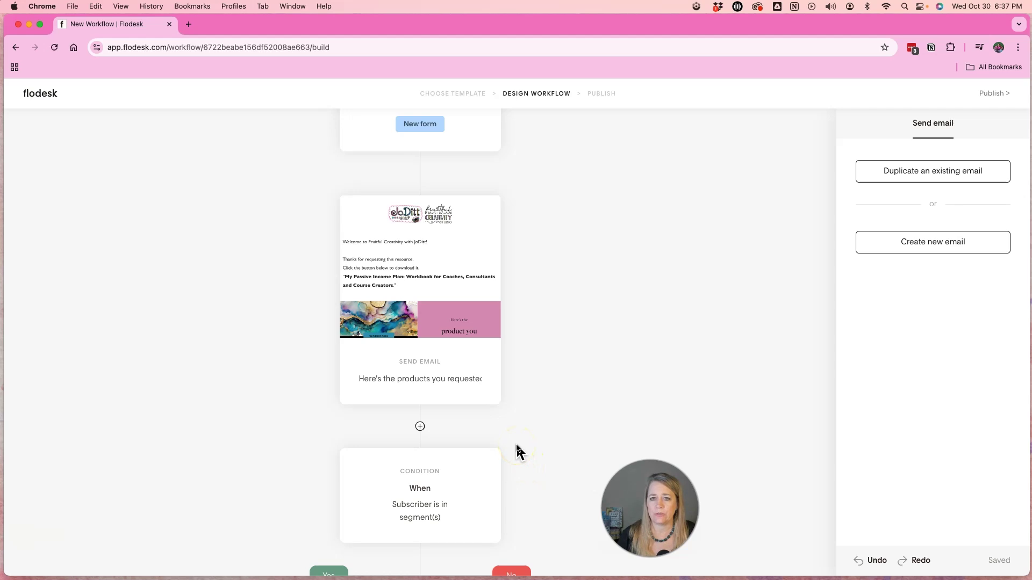
pyautogui.click(390, 281)
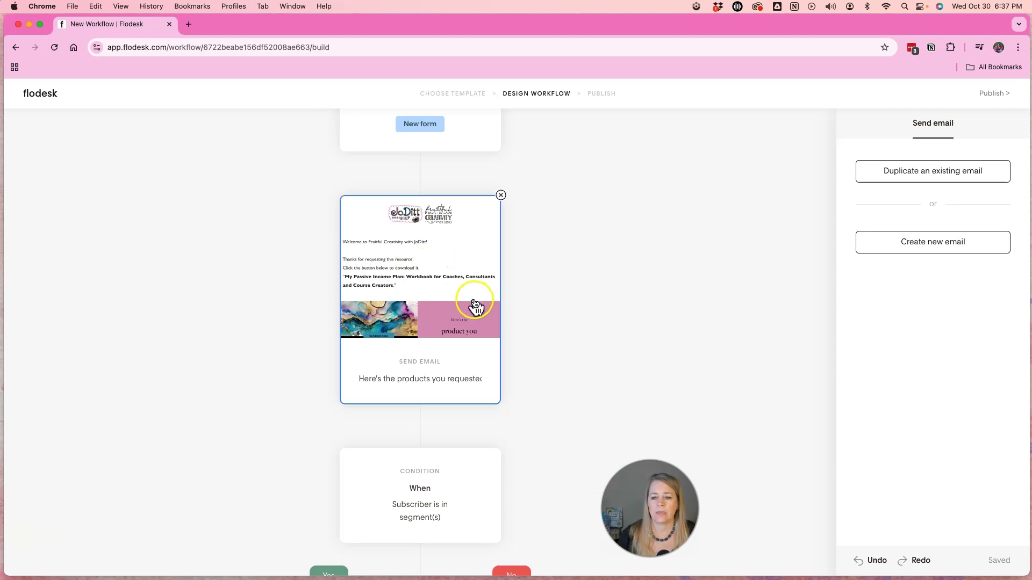
pyautogui.scroll(-4, 544, 352)
pyautogui.click(420, 395)
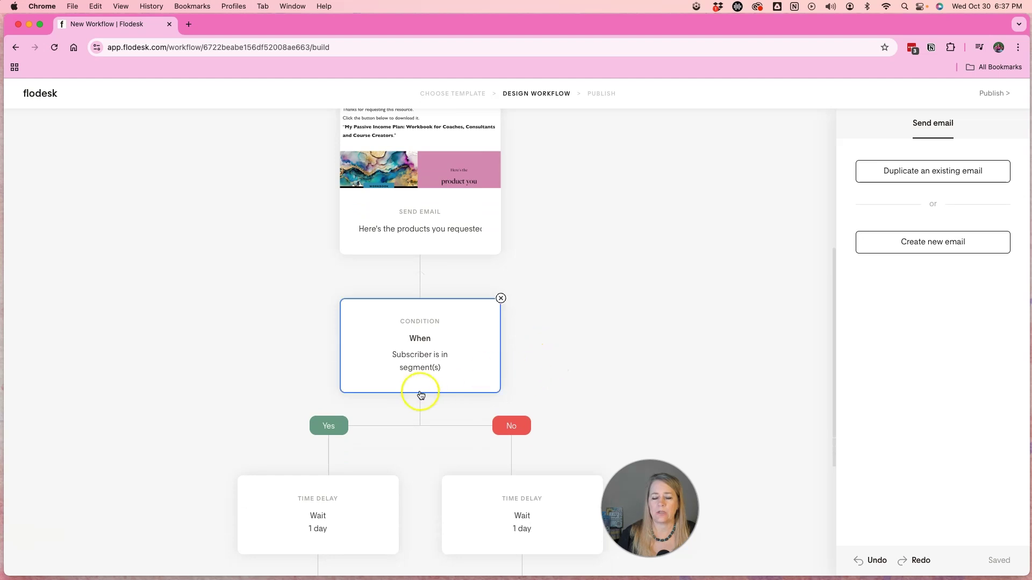
pyautogui.scroll(-3, 511, 454)
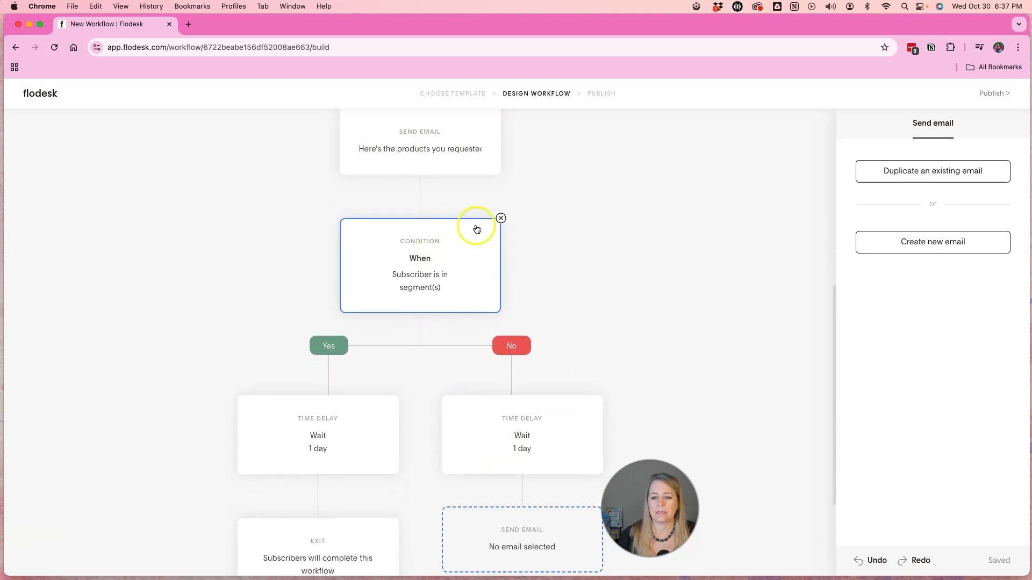
# - Delete the condition together with its branches and end the workflow with an exit step after the delivery email
pyautogui.click(500, 218)
pyautogui.click(571, 305)
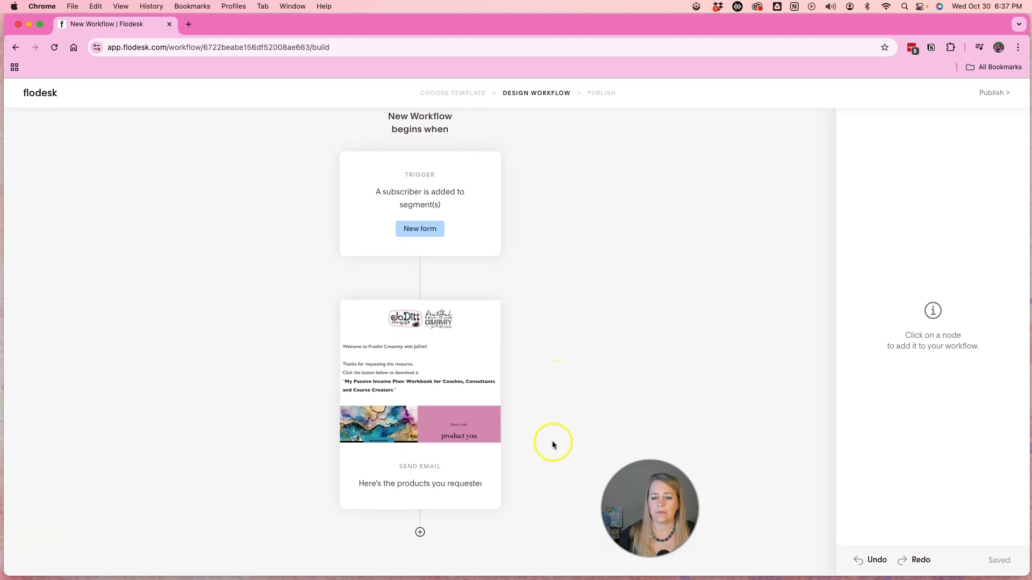
pyautogui.click(420, 535)
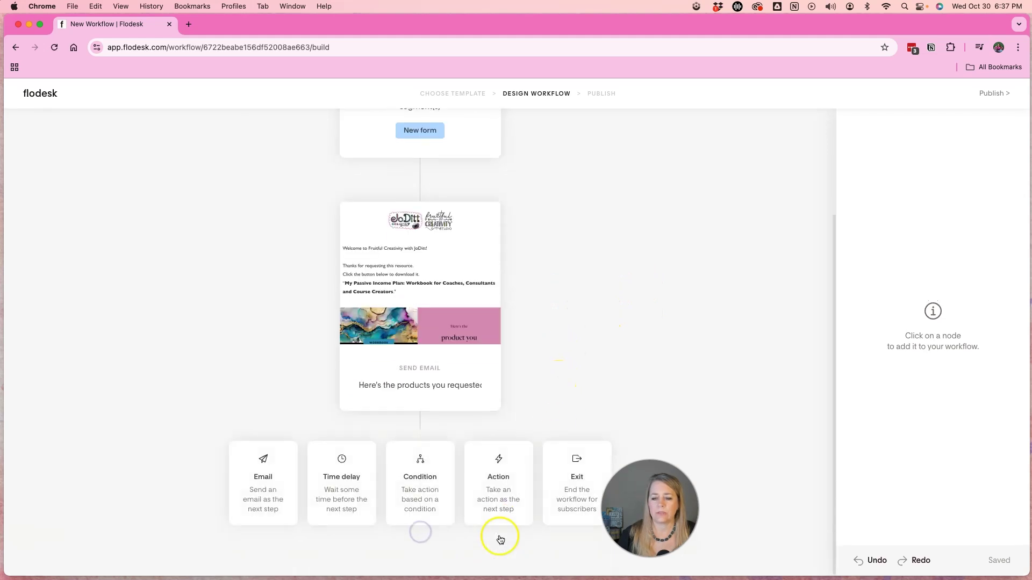
pyautogui.click(574, 492)
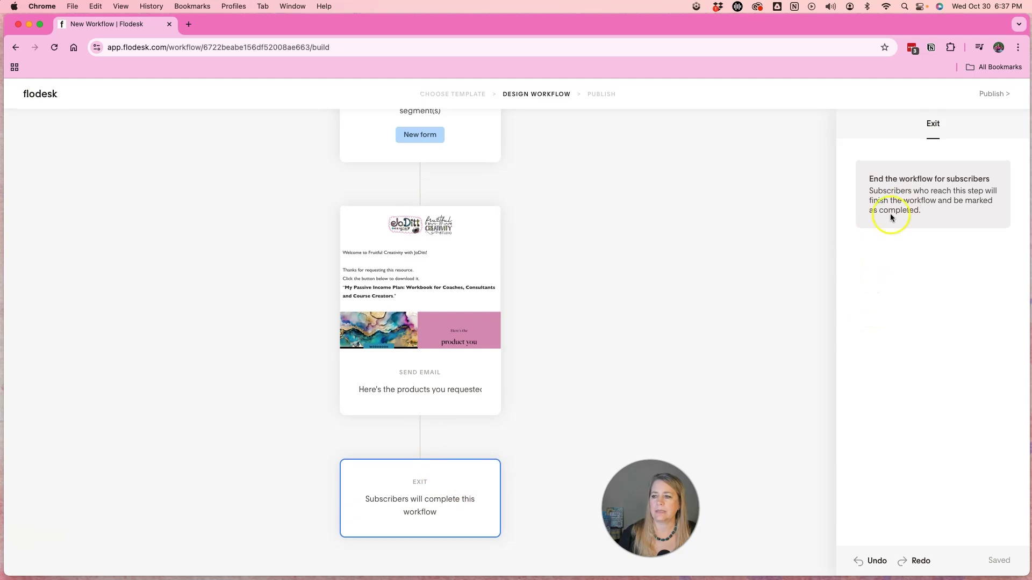
# - Publish the workflow
pyautogui.click(997, 94)
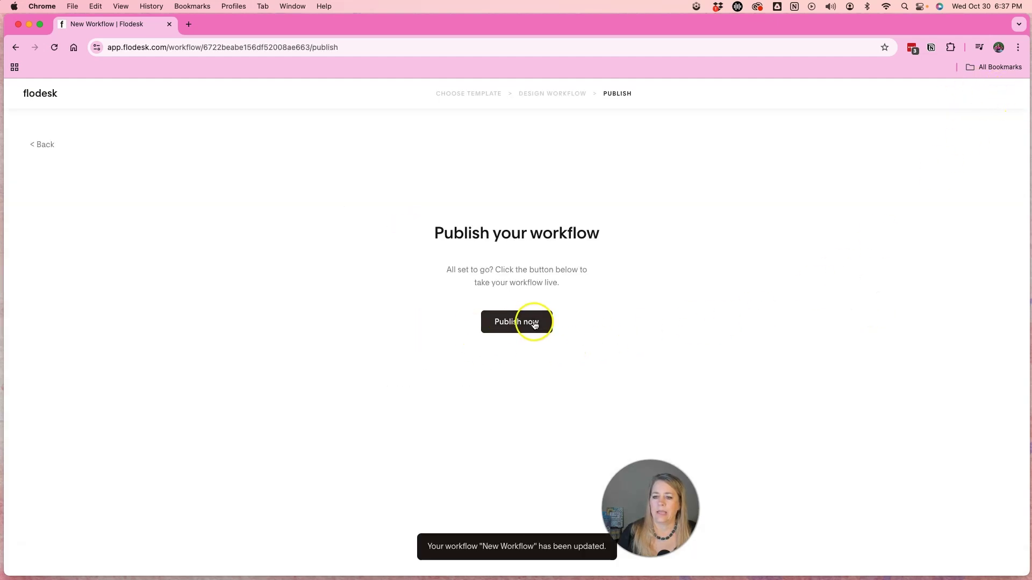
pyautogui.click(528, 322)
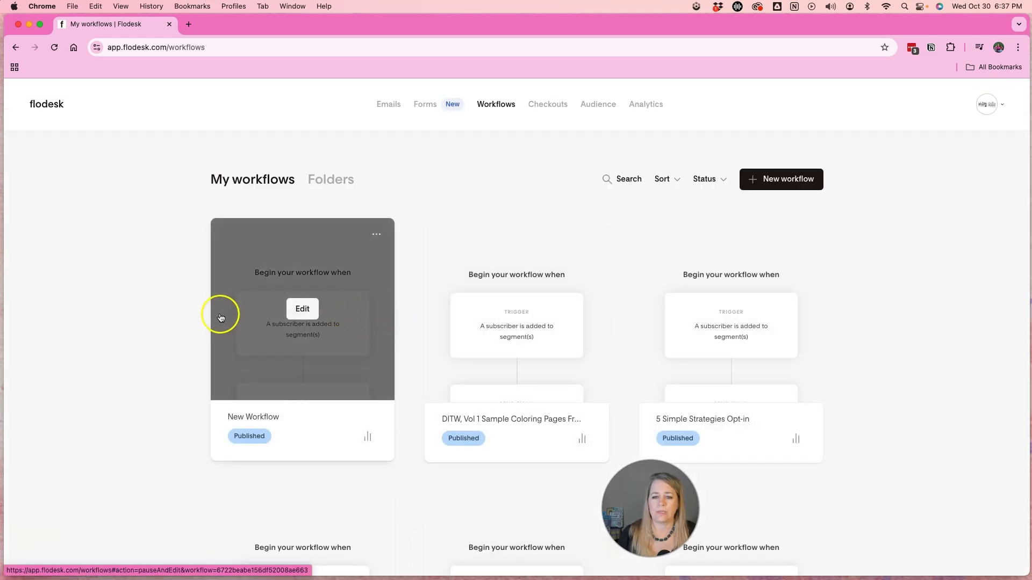
# - Check the forms list, return to the workflows and examine the overview and details of the New Workflow report
pyautogui.click(423, 109)
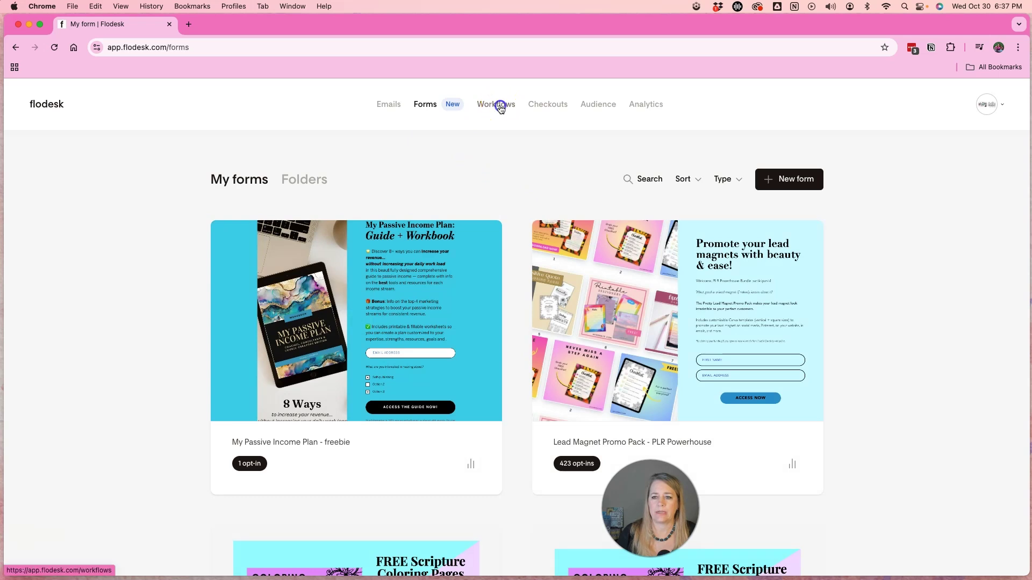
pyautogui.click(499, 106)
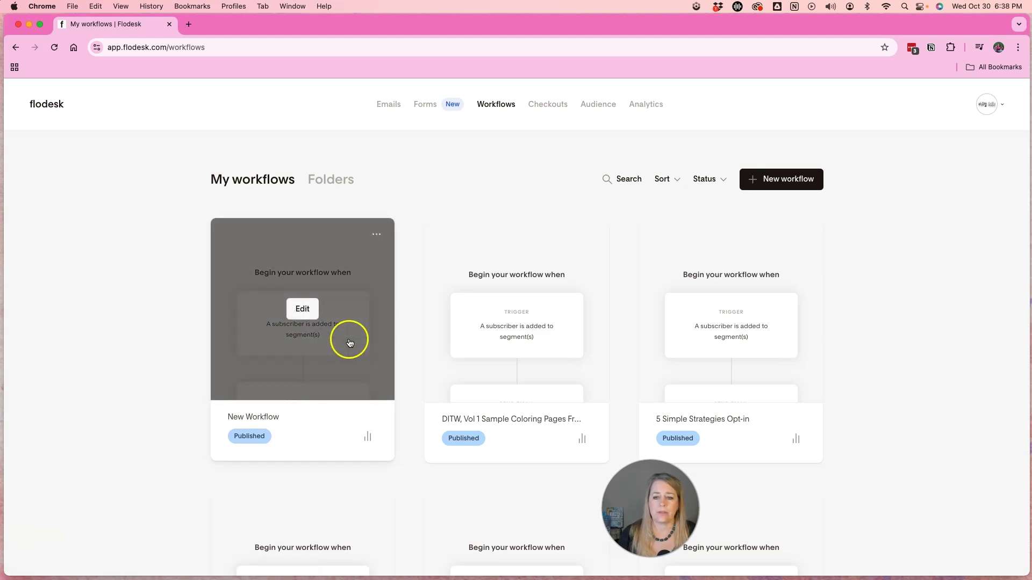
pyautogui.click(368, 439)
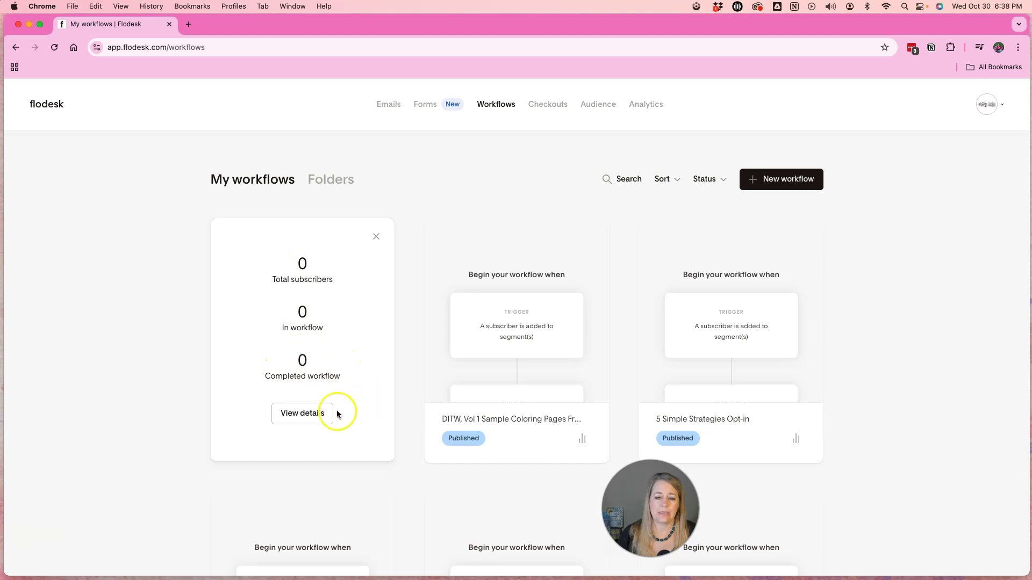
pyautogui.click(308, 418)
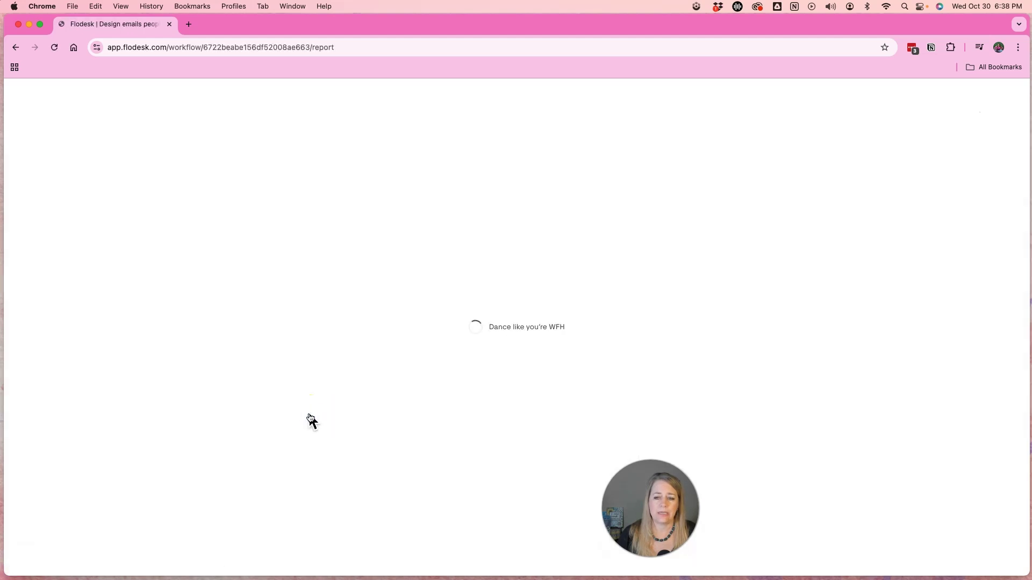
pyautogui.scroll(-5, 543, 369)
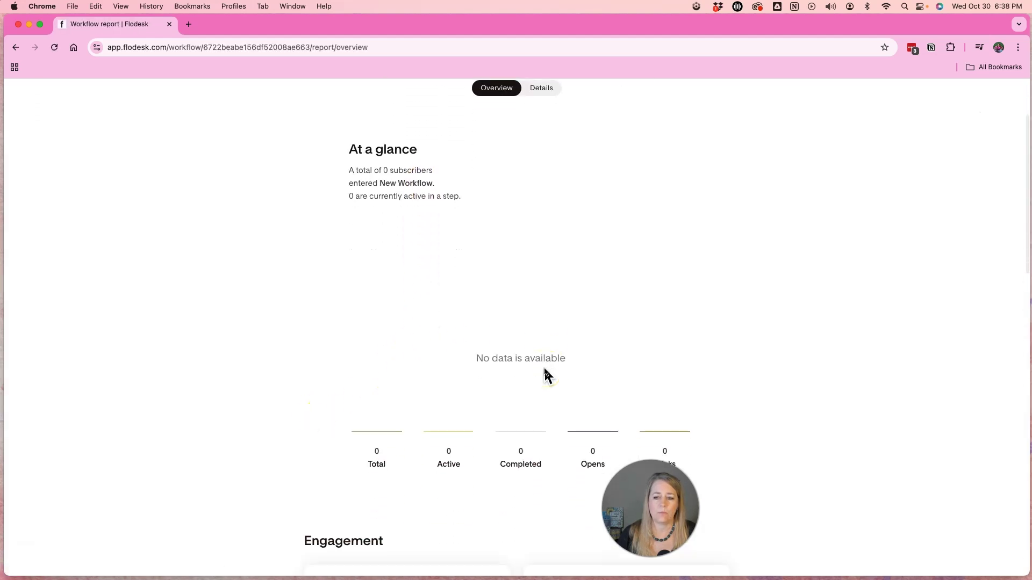
pyautogui.scroll(-7, 545, 370)
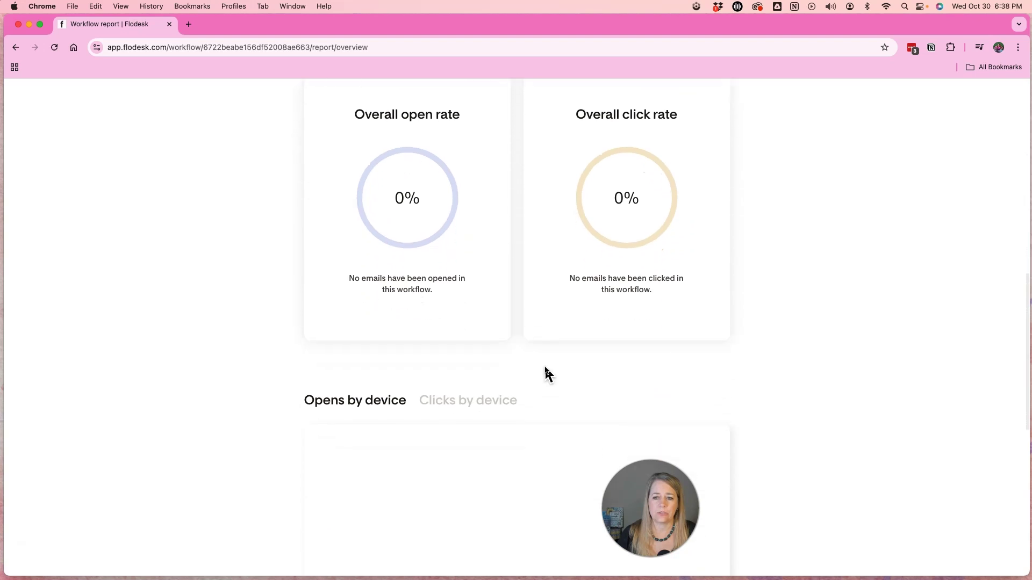
pyautogui.scroll(-4, 544, 365)
pyautogui.scroll(20, 543, 364)
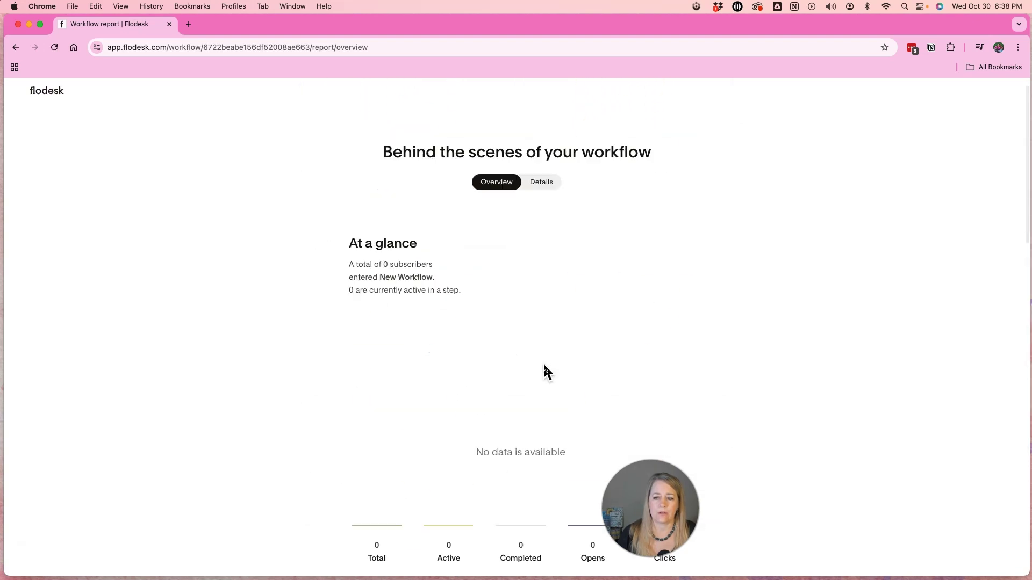
pyautogui.click(542, 200)
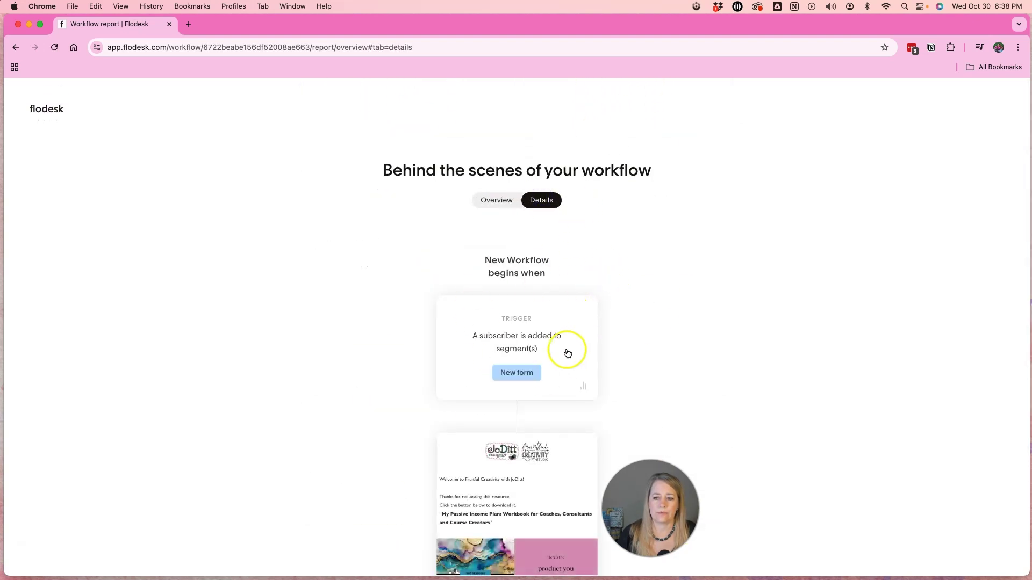
pyautogui.scroll(-1, 683, 380)
pyautogui.scroll(-5, 682, 379)
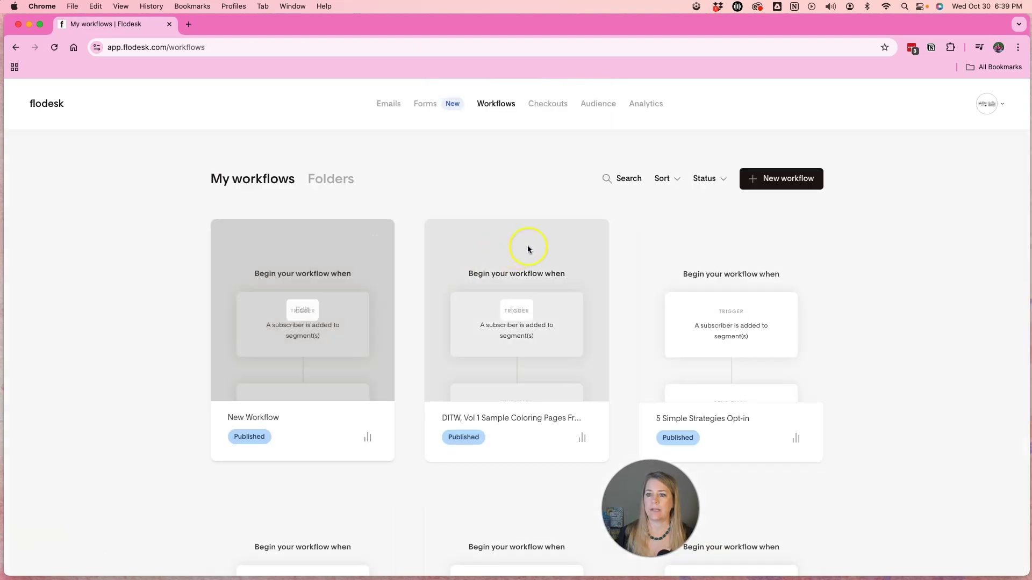
# - Copy the form link of the "My Passive Income Plan - freebie" form
pyautogui.click(426, 104)
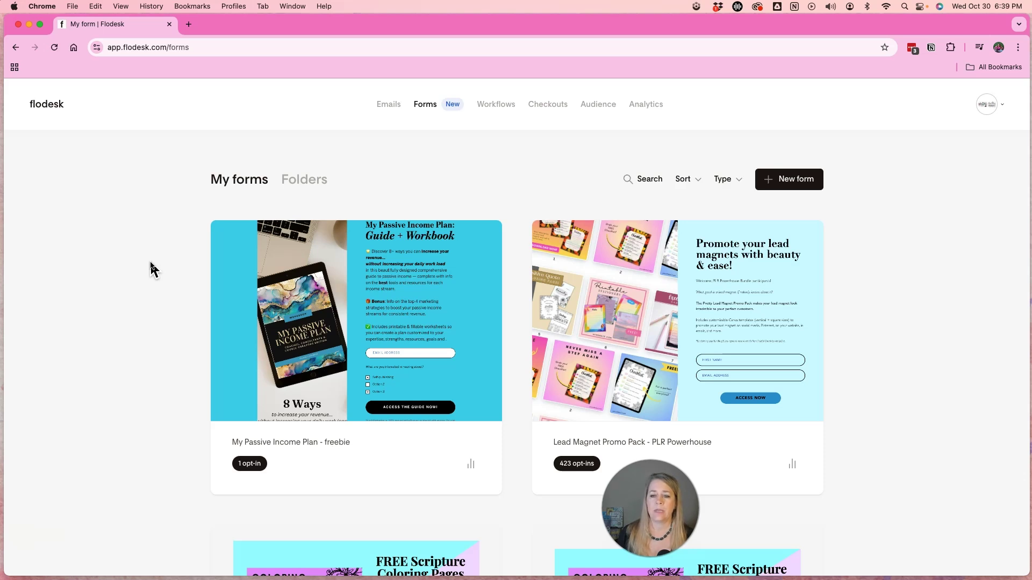
pyautogui.moveTo(440, 264)
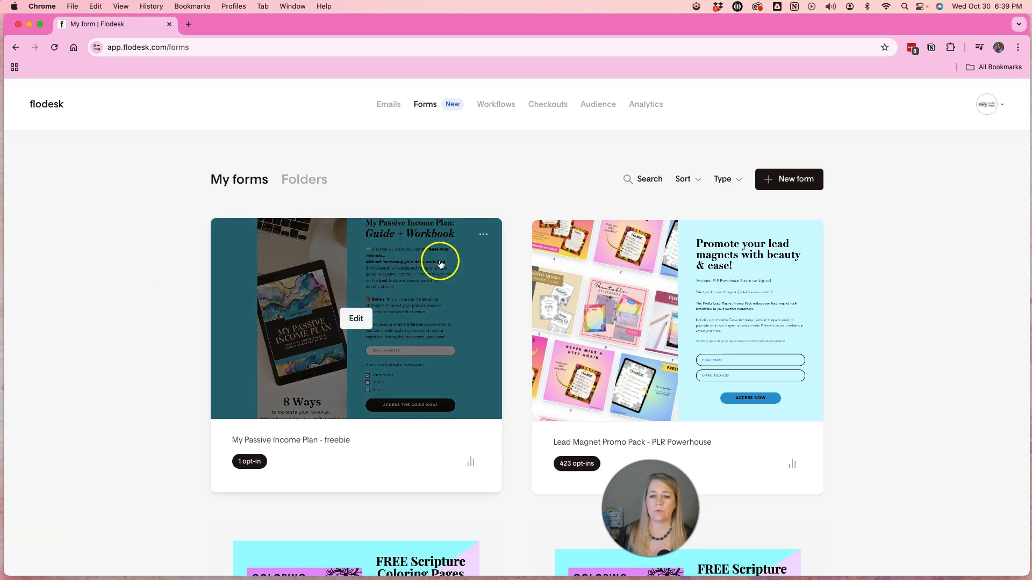
pyautogui.click(484, 236)
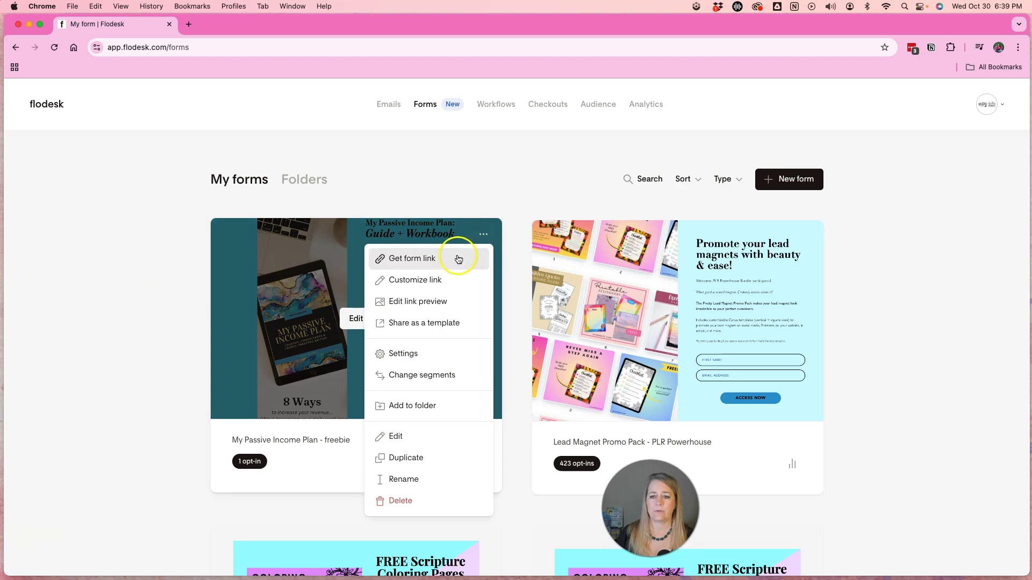
pyautogui.click(417, 259)
pyautogui.click(602, 333)
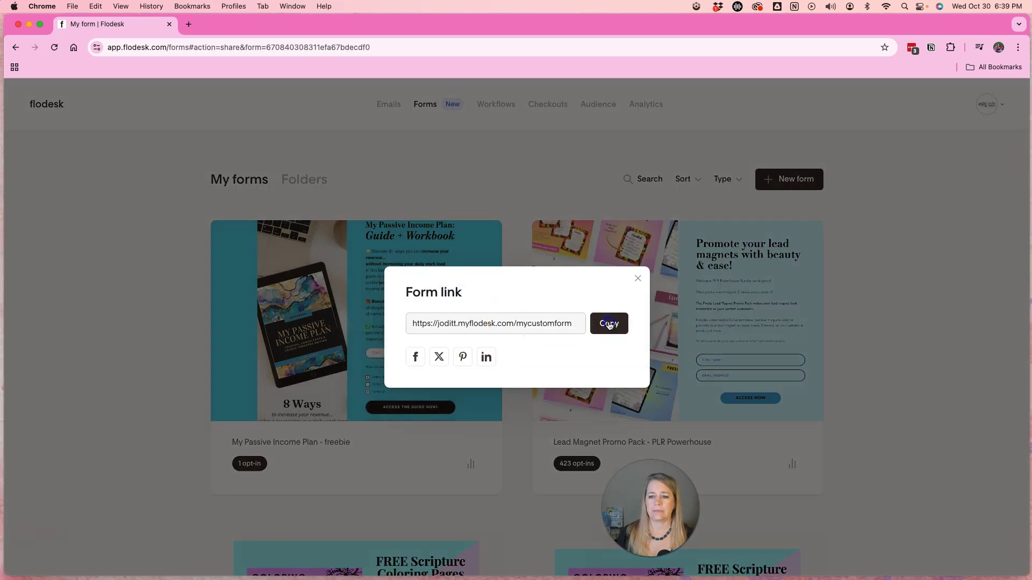
# - Open the copied form link in a new browser tab
pyautogui.click(188, 26)
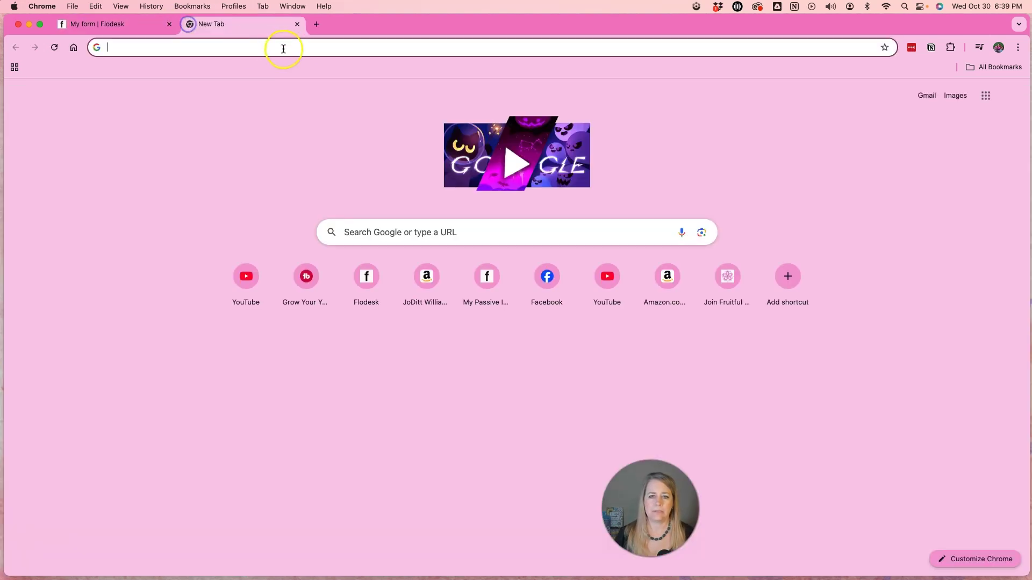
pyautogui.press('super+v')
pyautogui.press('Return')
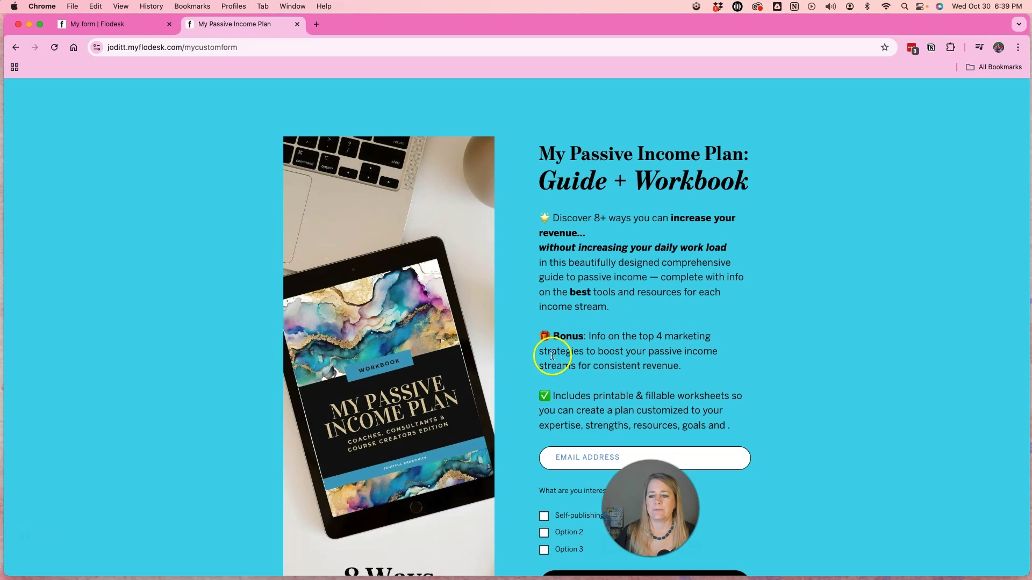
# - Submit the live form with the subscriber's e-mail address and look through the thank-you page with its special offer
pyautogui.scroll(-3, 547, 352)
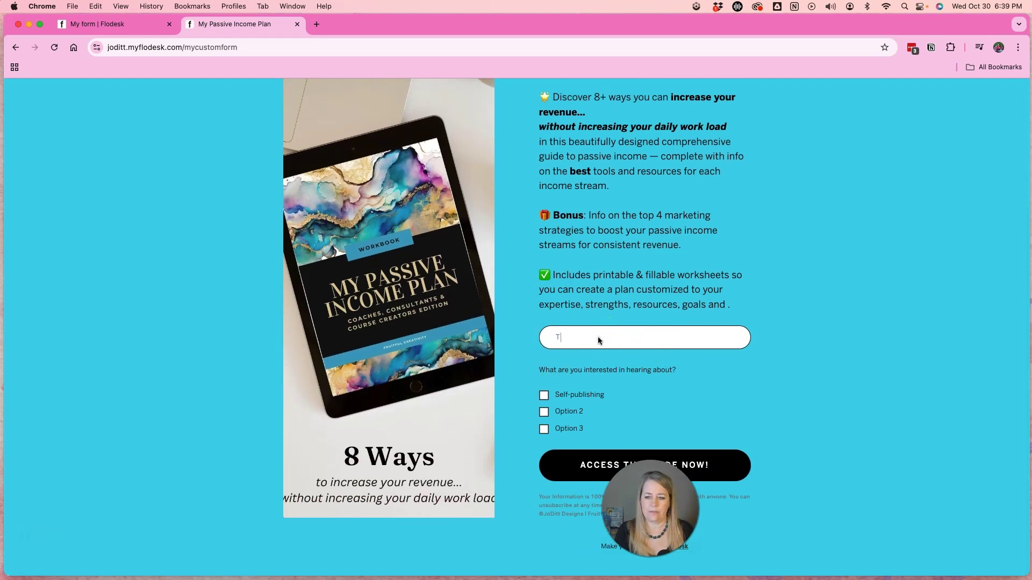
pyautogui.press('super+v')
pyautogui.click(640, 463)
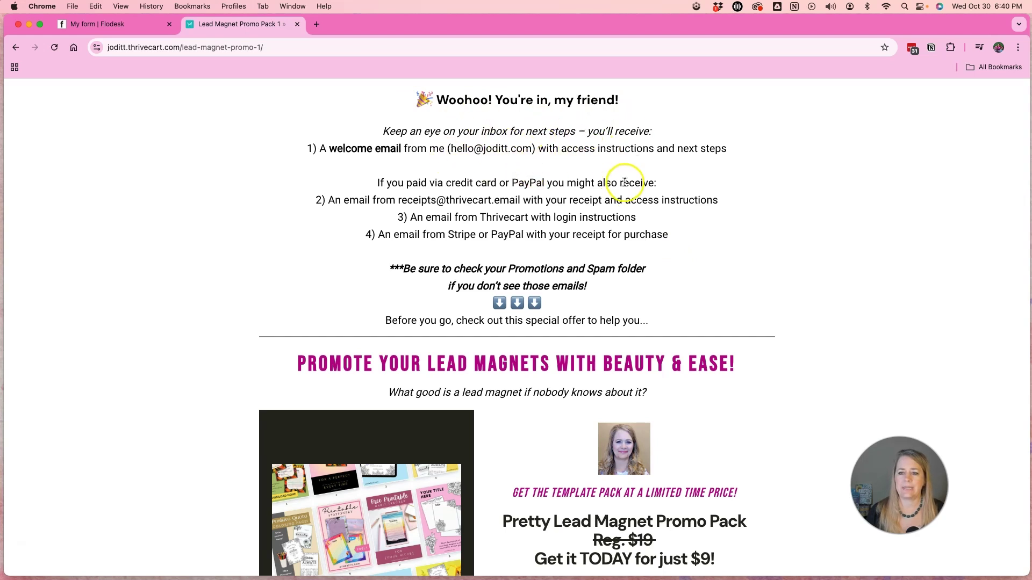
pyautogui.scroll(-5, 621, 180)
pyautogui.scroll(1, 589, 182)
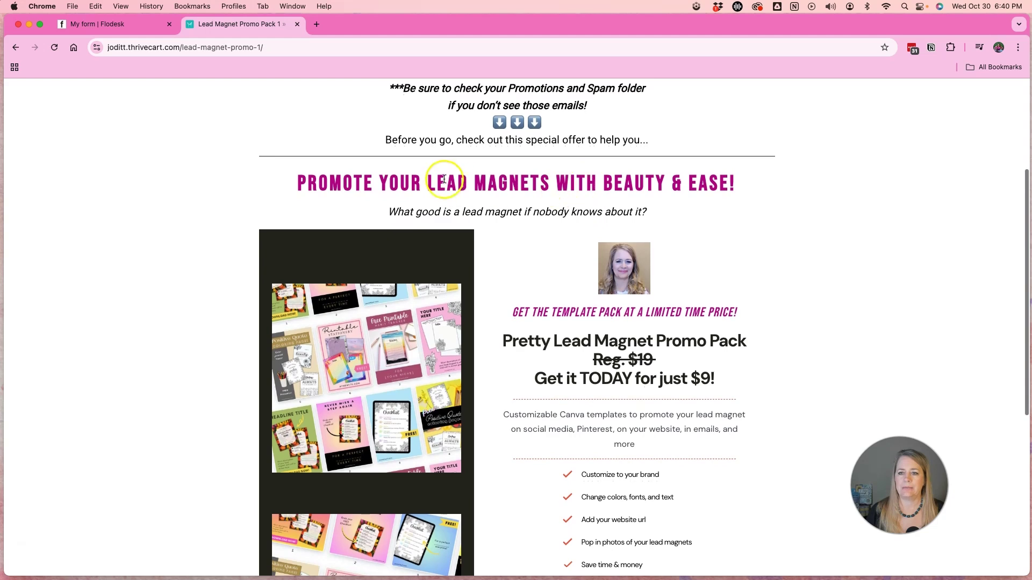
# - Look through the rest of the special offer page, return to the Flodesk forms and dismiss the form link dialog
pyautogui.scroll(-6, 525, 242)
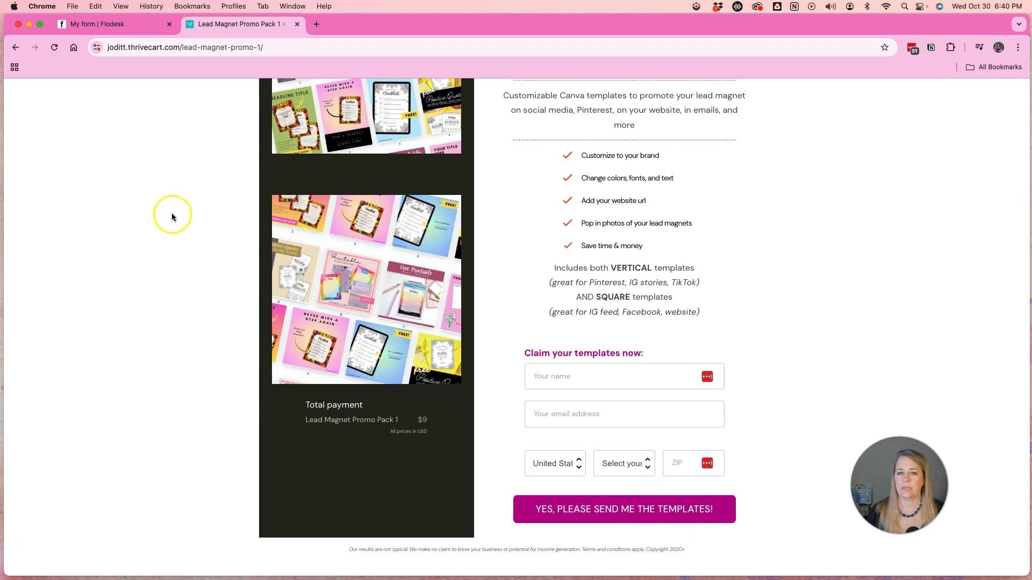
pyautogui.click(90, 26)
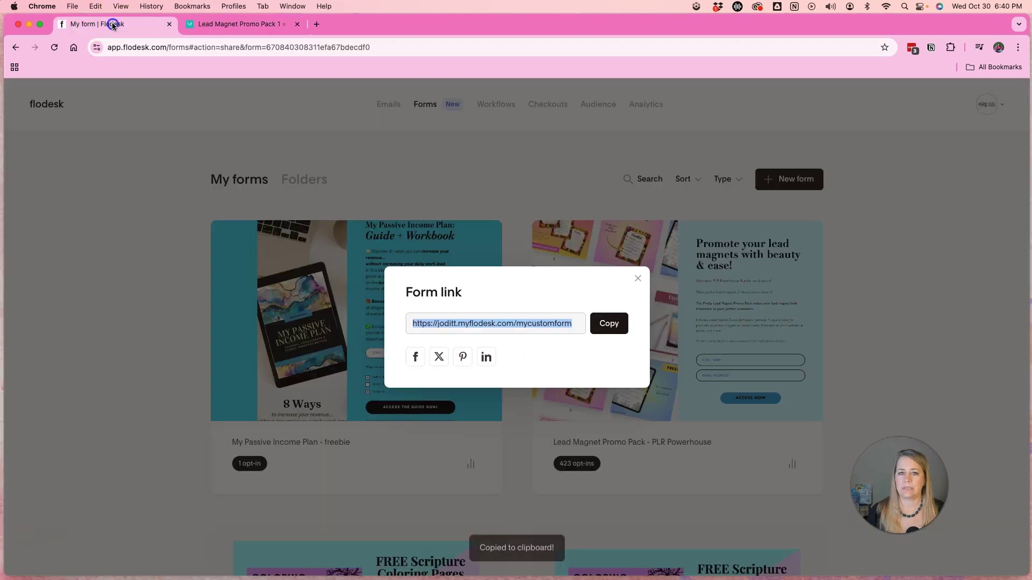
pyautogui.click(638, 278)
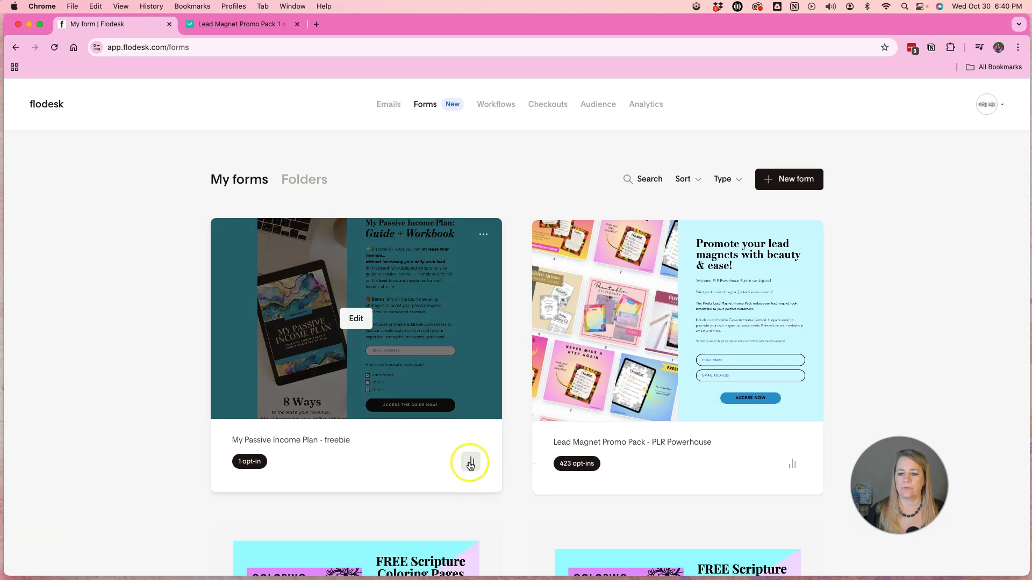
# - Reload the forms list and check the visitor and opt-in statistics of the "My Passive Income Plan - freebie" form
pyautogui.click(54, 48)
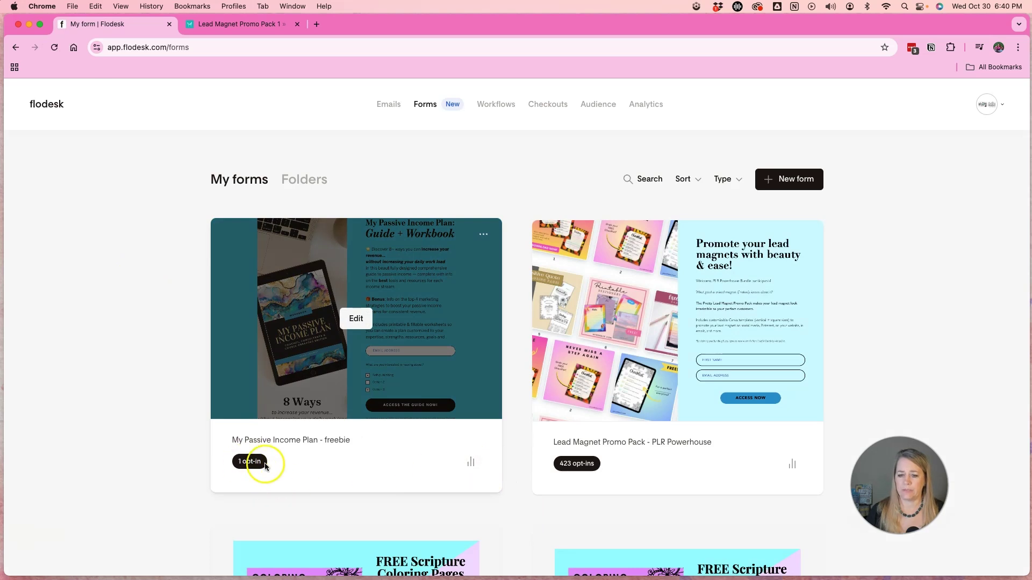
pyautogui.click(468, 463)
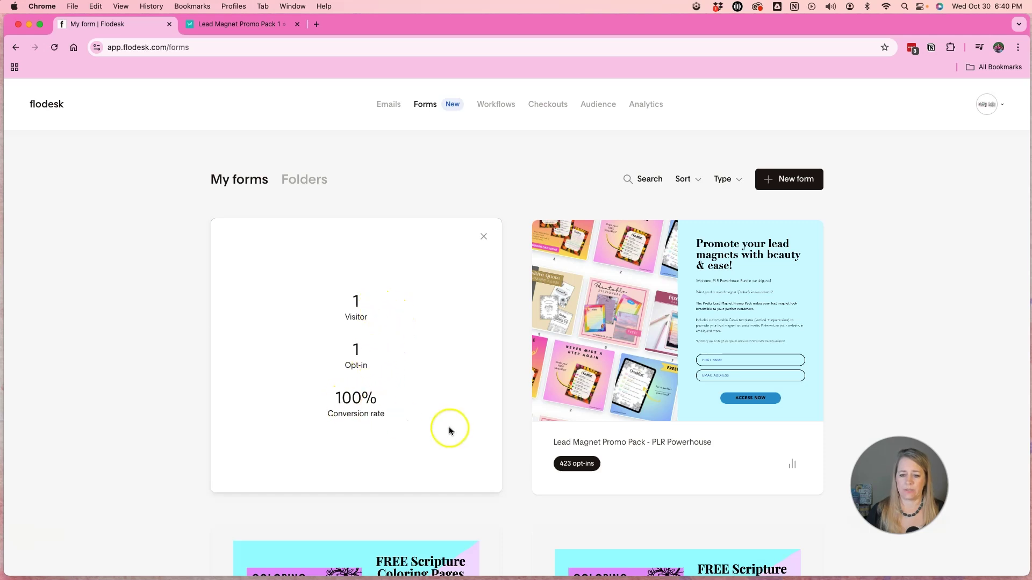
pyautogui.click(484, 237)
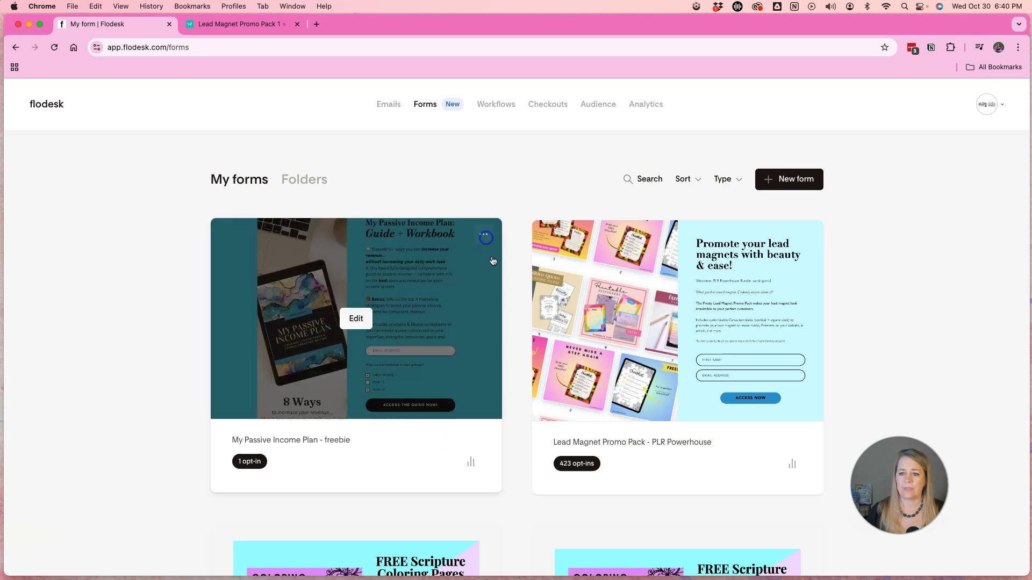
# - Go to the workflows and check the statistics of the published New Workflow
pyautogui.click(495, 105)
pyautogui.click(367, 437)
pyautogui.click(377, 237)
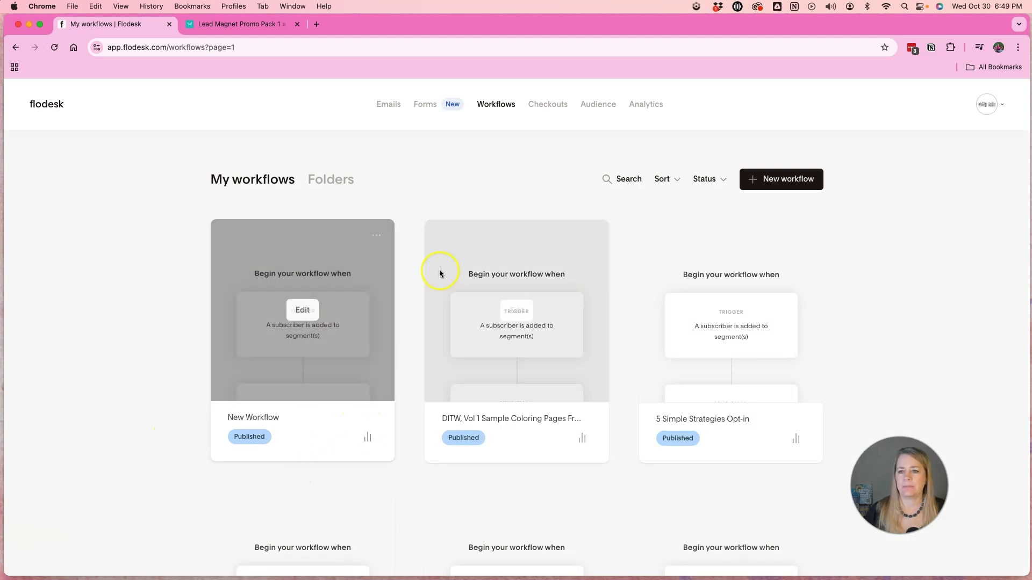
# - Open the "New form" segment in the audience and check its subscriber list
pyautogui.click(599, 108)
pyautogui.click(419, 181)
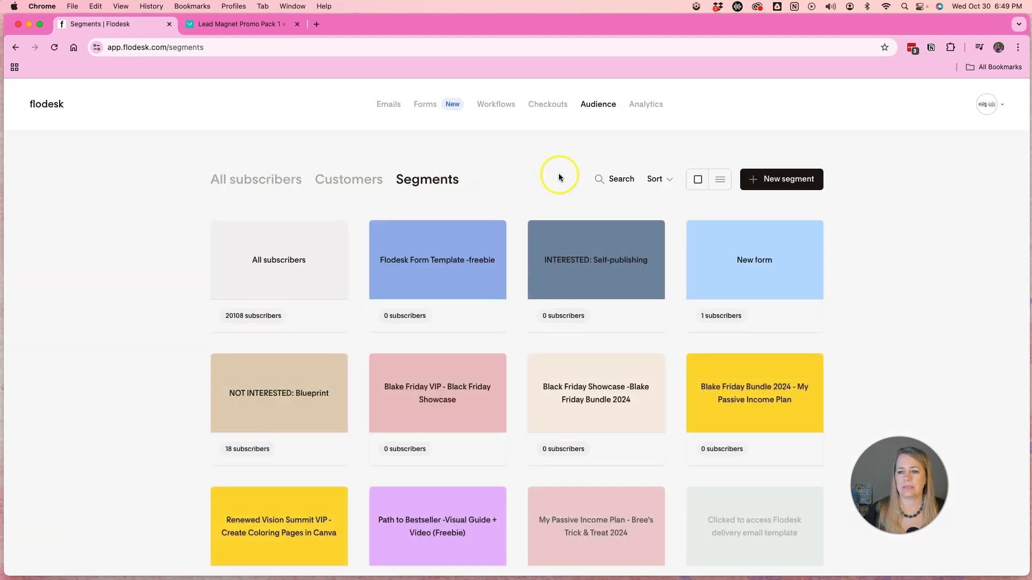
pyautogui.click(716, 251)
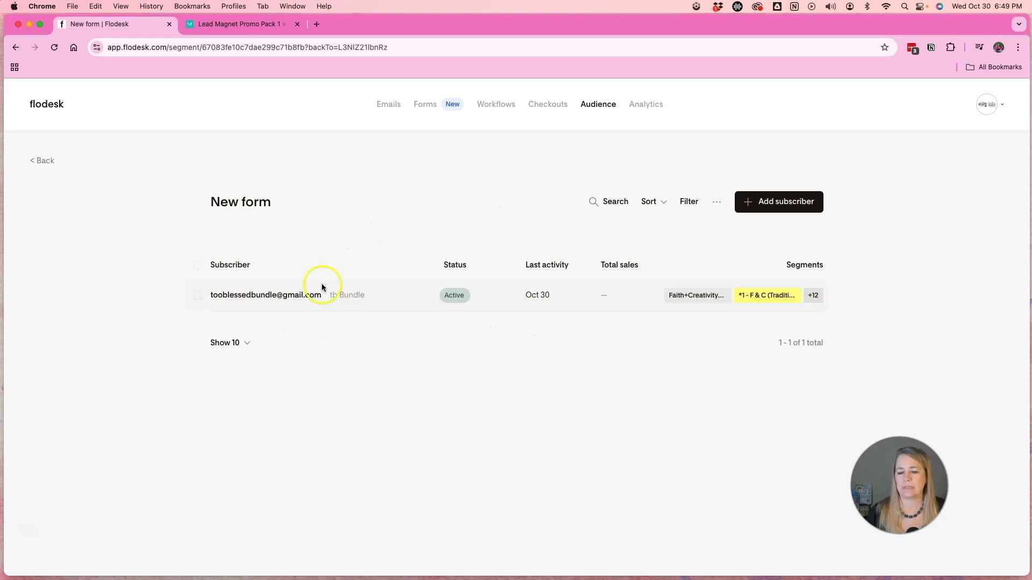
# - Return to the workflows overview and look at the published New Workflow
pyautogui.click(496, 107)
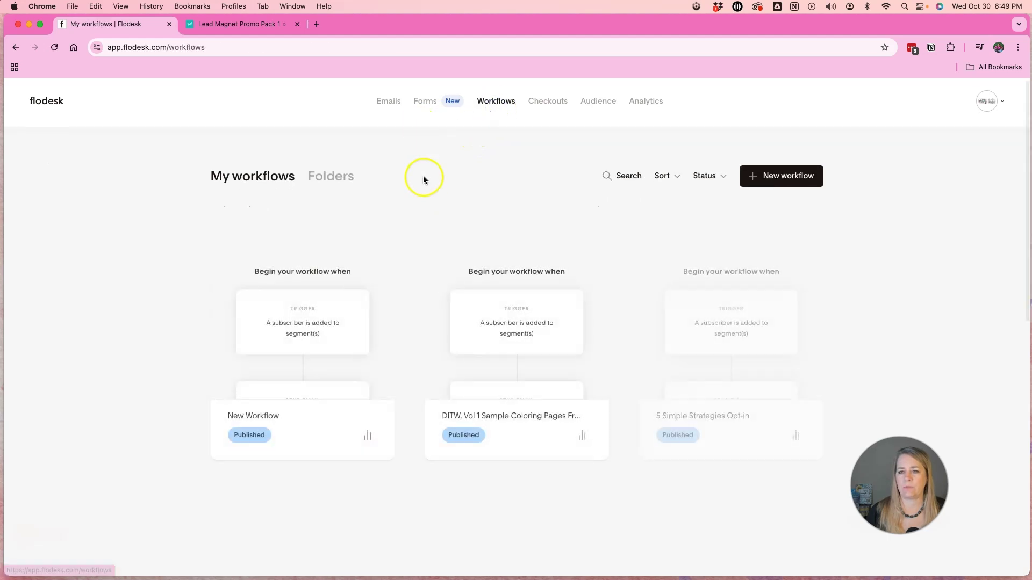
pyautogui.moveTo(304, 312)
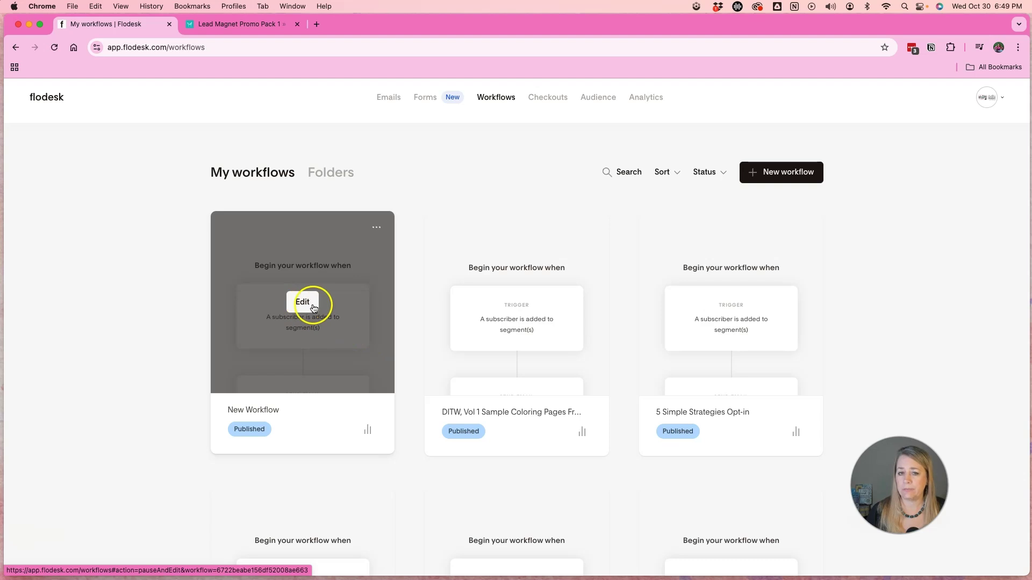
pyautogui.scroll(1, 148, 239)
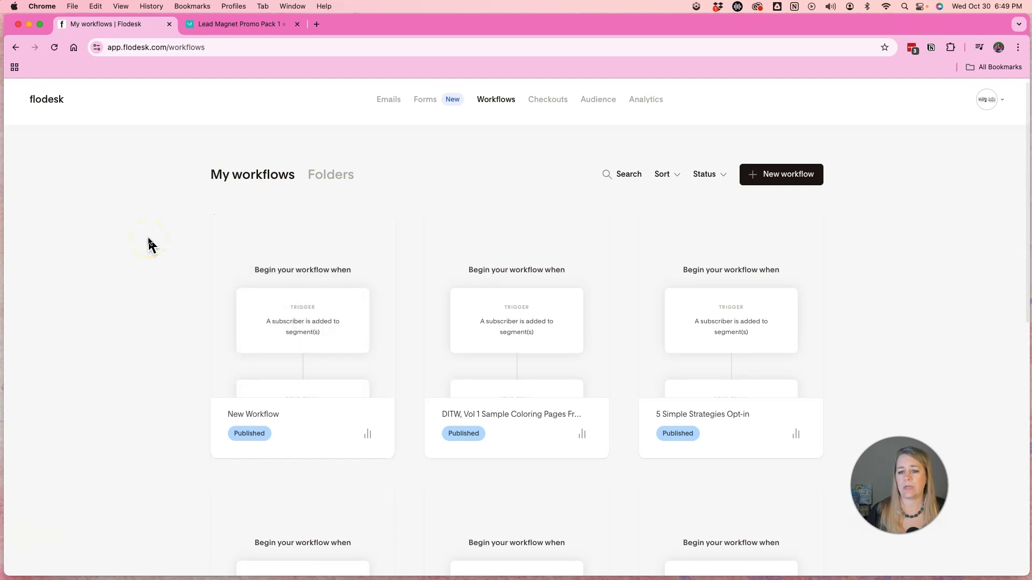